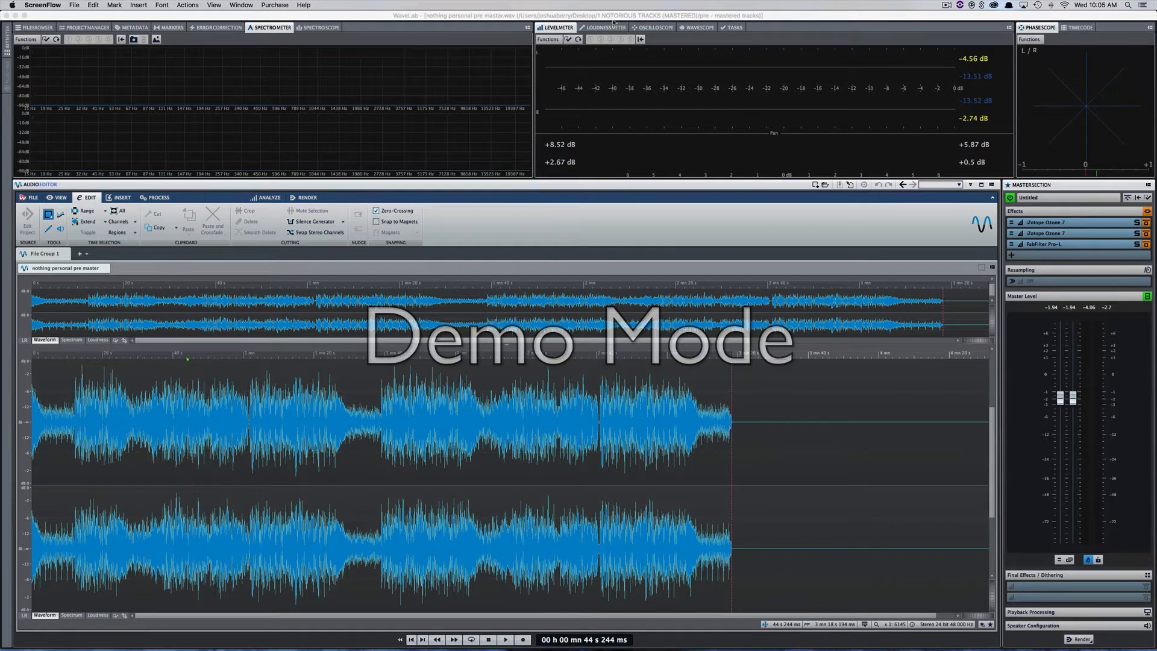
# - Switch to WaveLab and reset the level meter's peak readings
pyautogui.click(604, 16)
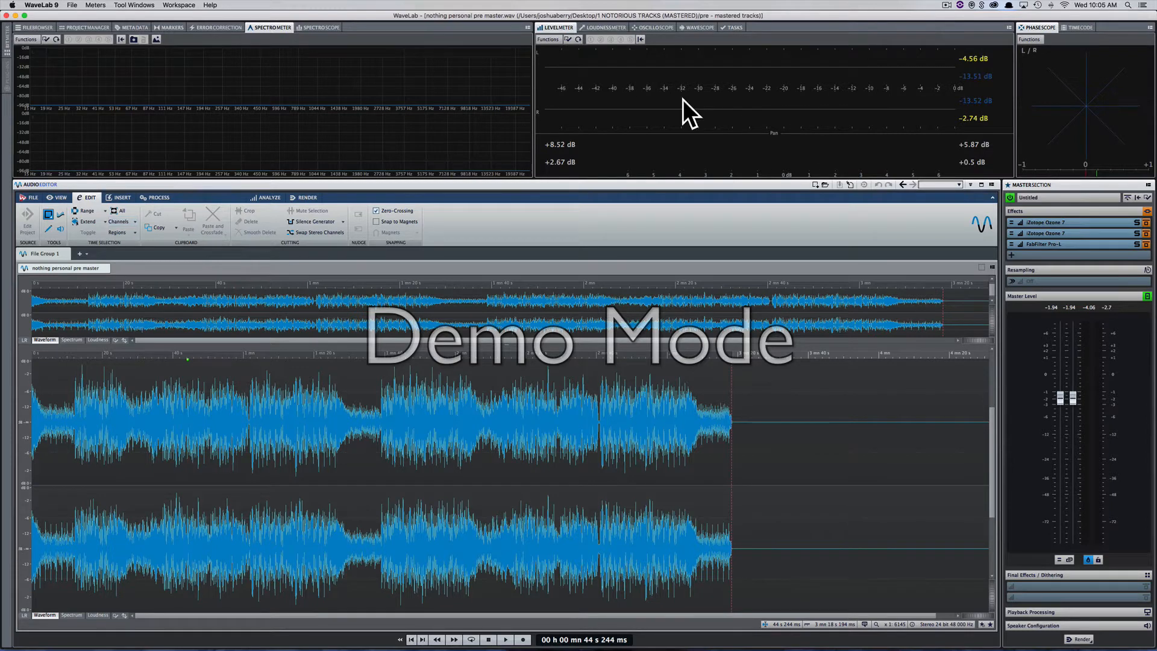
pyautogui.rightClick(966, 137)
pyautogui.click(1018, 235)
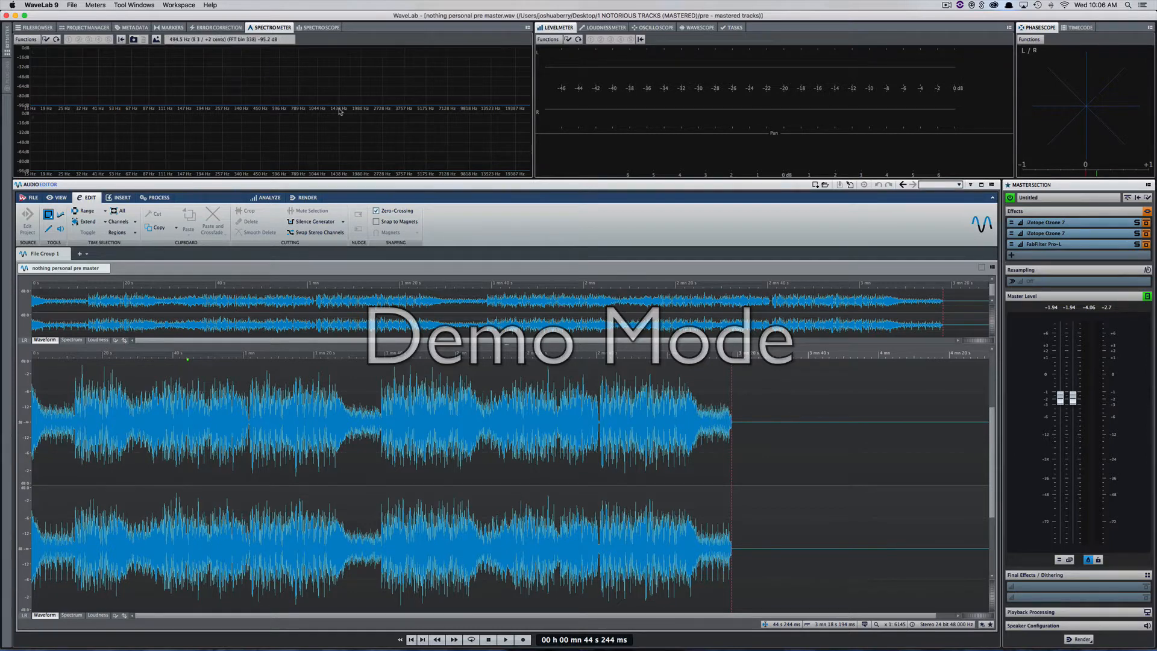
# - View the loudness meter, return to the level meter and audition the track from about 5 seconds
pyautogui.click(618, 26)
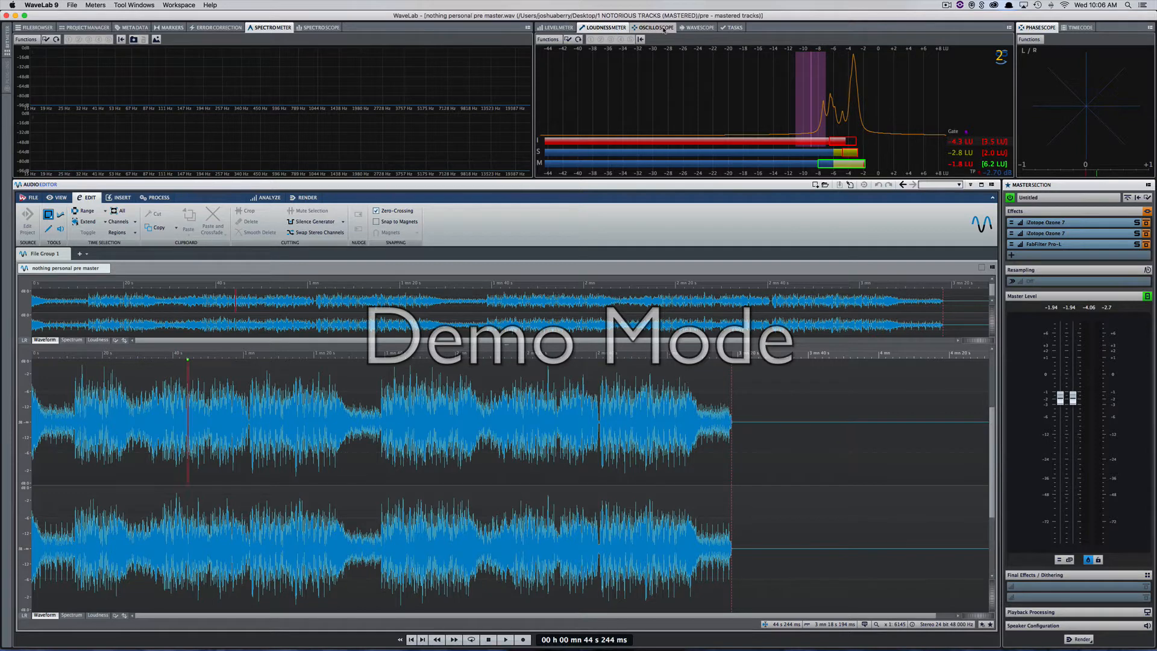
pyautogui.click(560, 27)
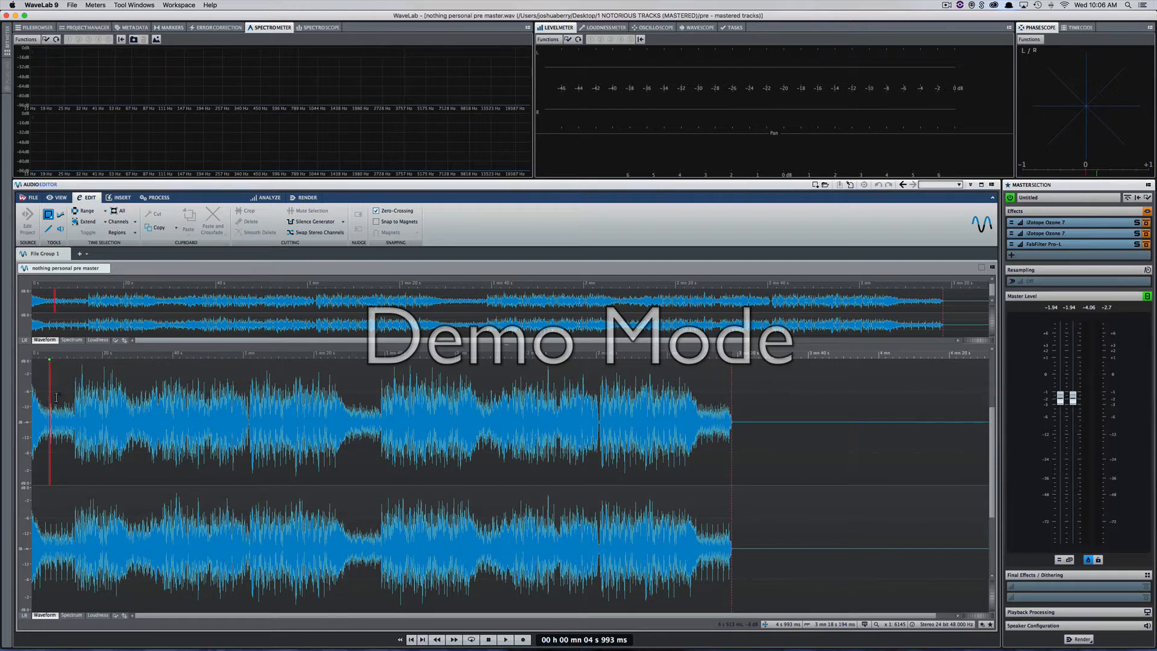
pyautogui.press('space')
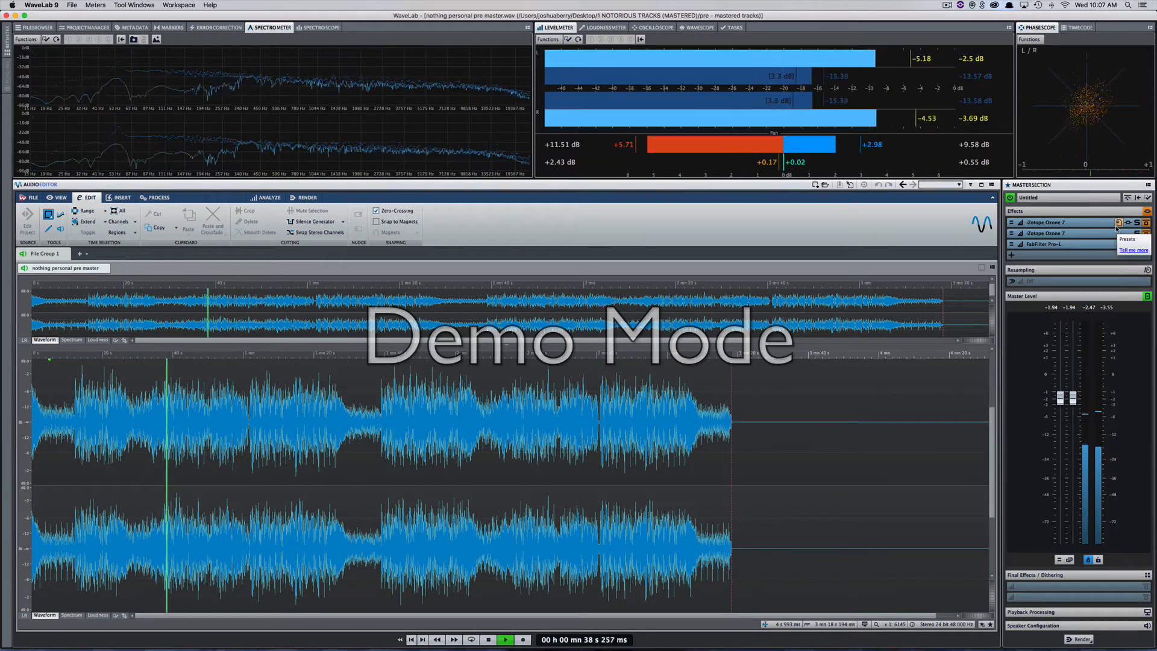
pyautogui.press('space')
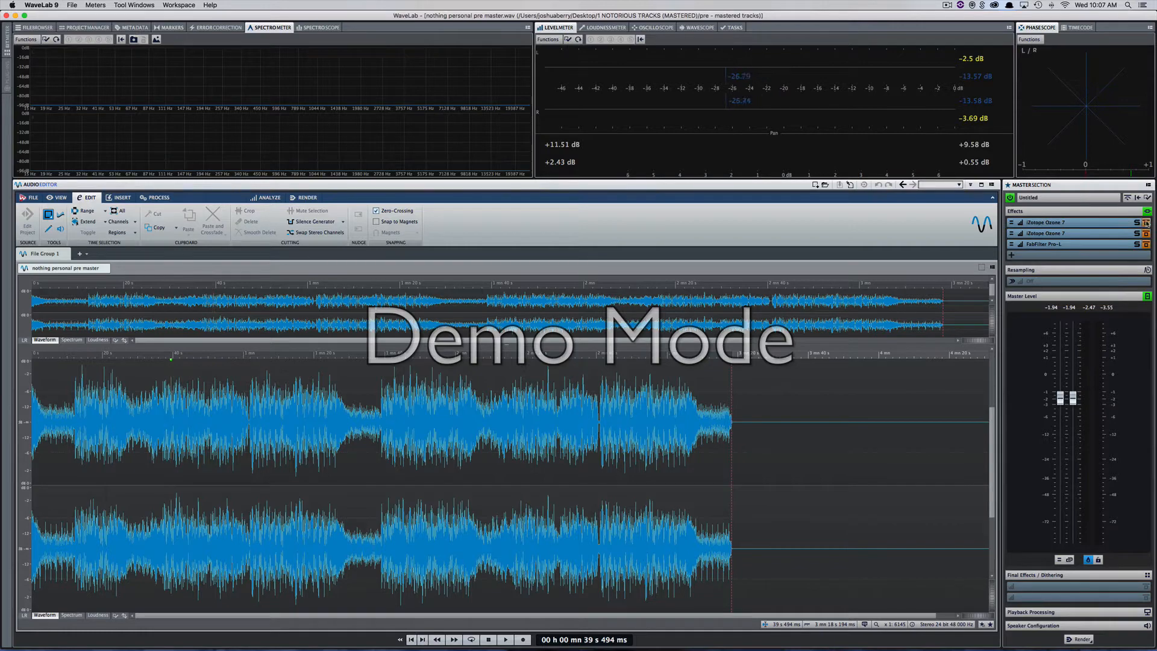
# - Open the first iZotope Ozone 7 effect from the master section and start playback with its window in view
pyautogui.click(1113, 223)
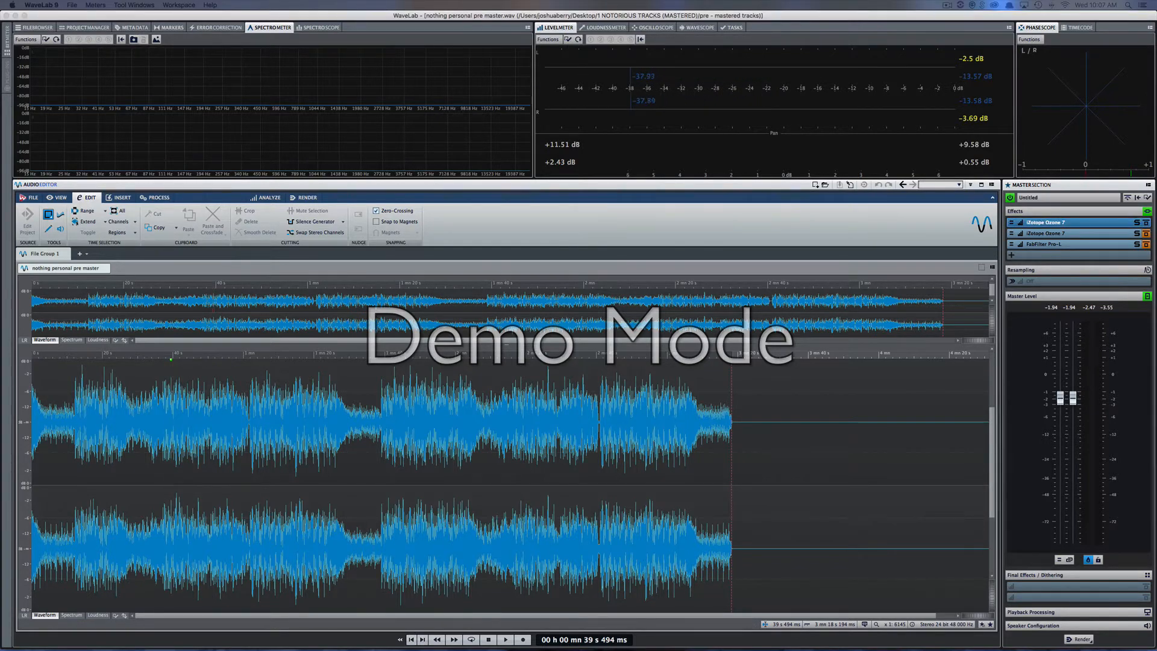
pyautogui.moveTo(414, 190); pyautogui.dragTo(199, 115)
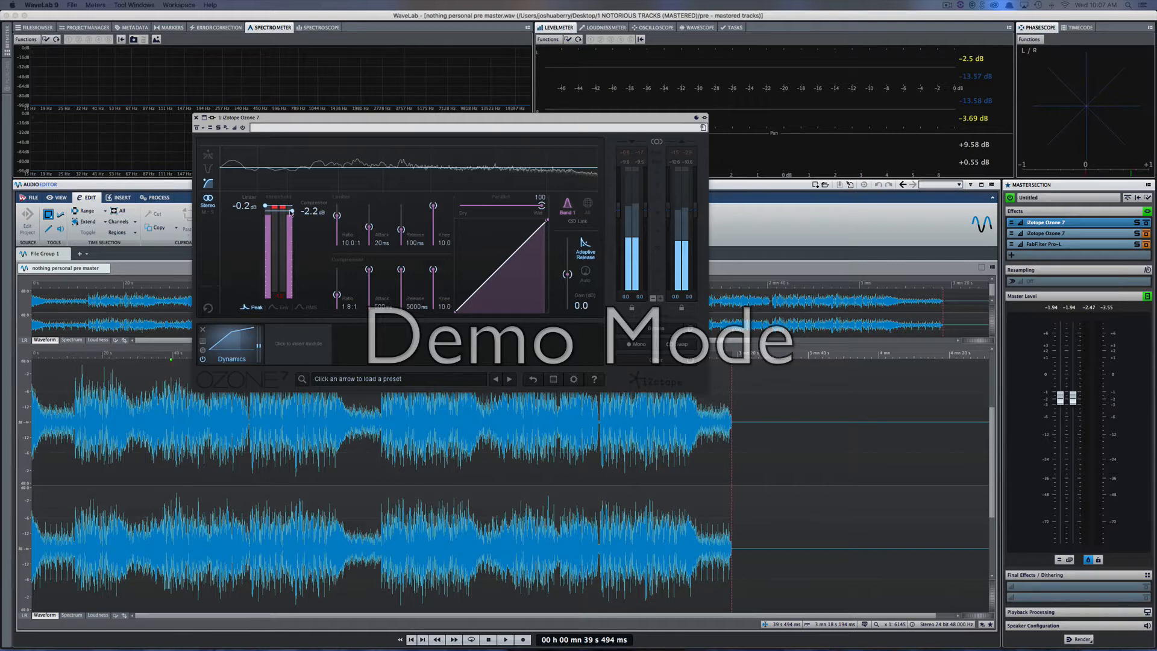
pyautogui.press('space')
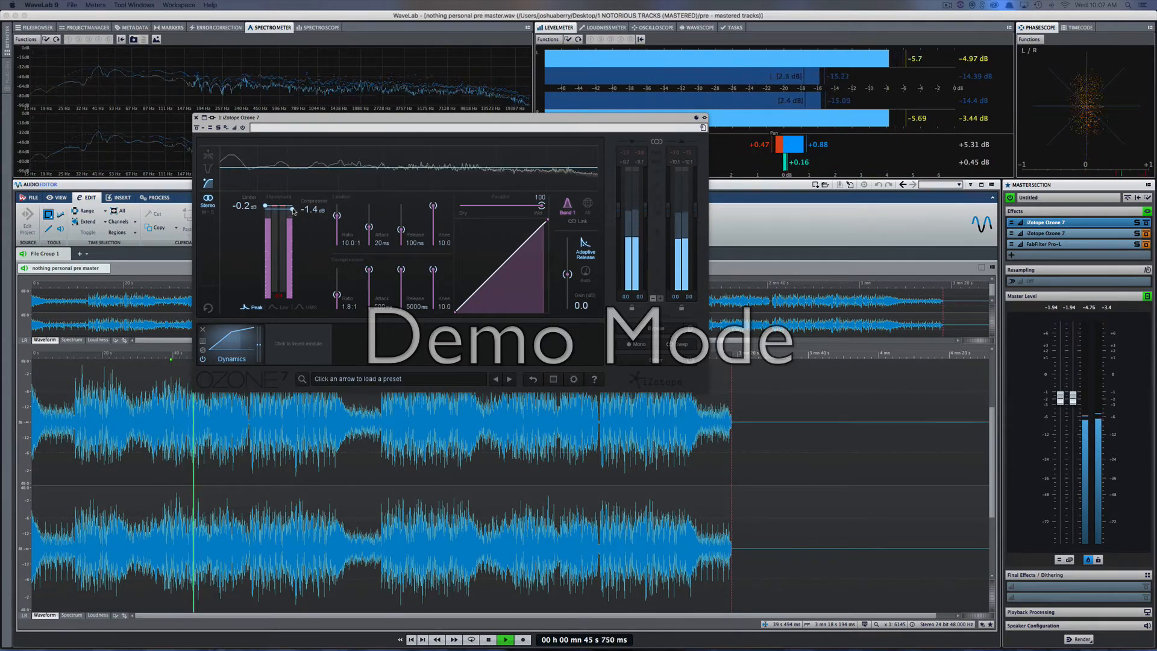
# - Try to set the limiter threshold of the first Ozone 7 to -0.1 dB
pyautogui.click(245, 206)
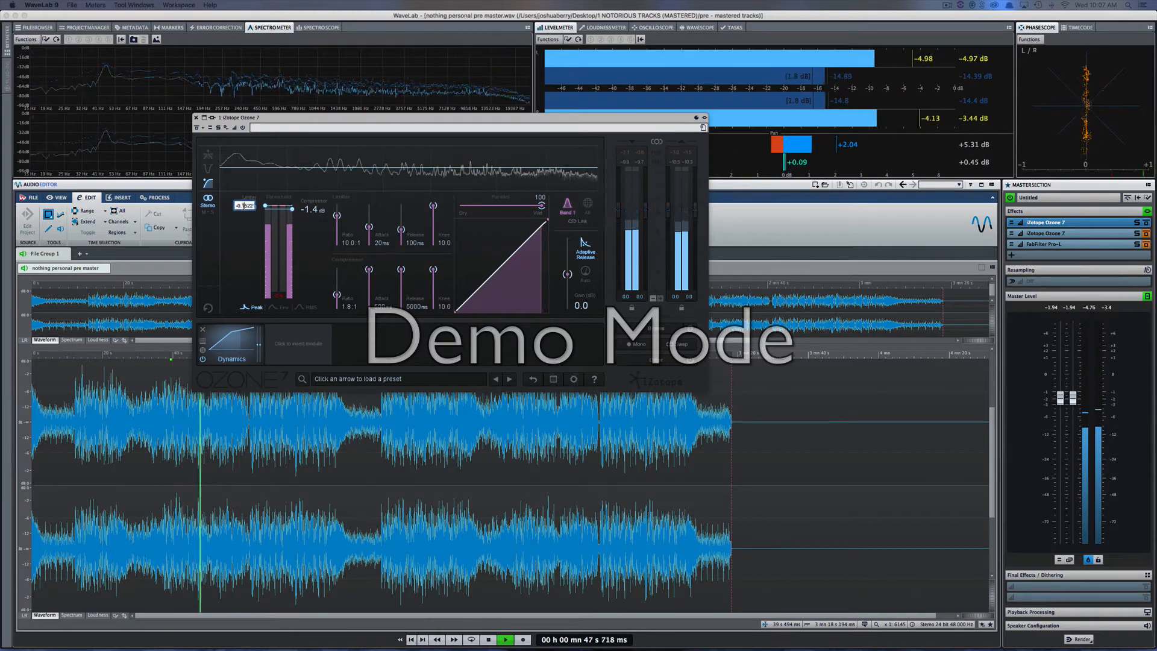
pyautogui.doubleClick(243, 205)
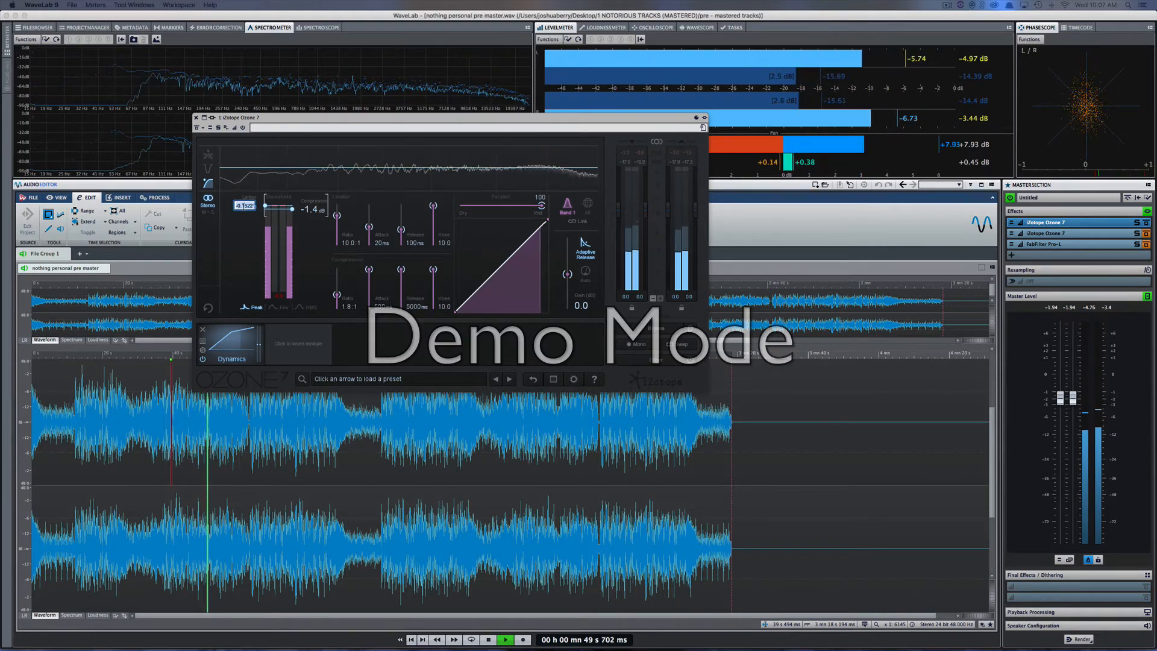
pyautogui.write('-')
pyautogui.write('0.1')
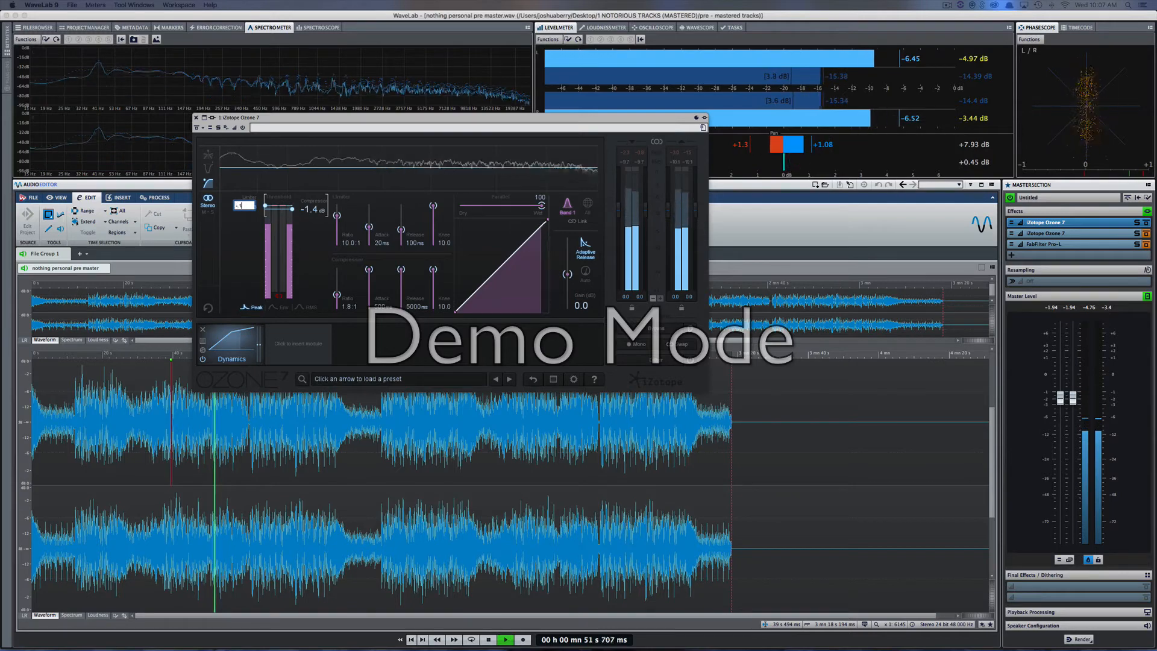
pyautogui.press('Return')
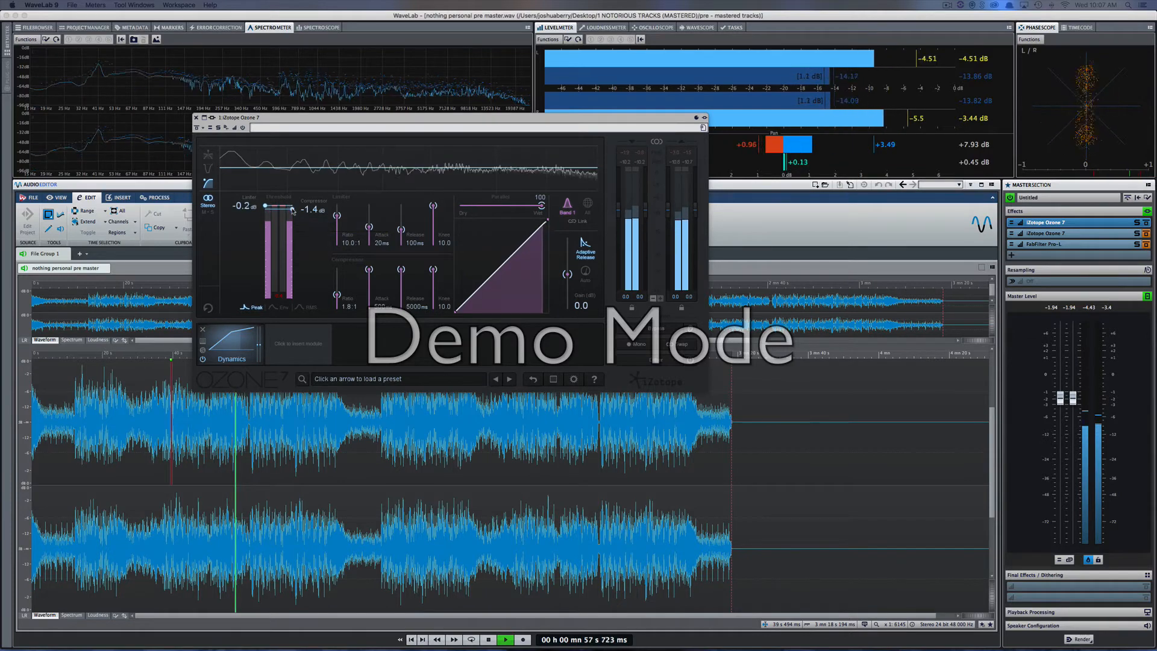
# - Set the first Ozone 7's limiter threshold to -0.1 dB and its compressor threshold to -1.6 dB
pyautogui.moveTo(293, 210); pyautogui.dragTo(294, 212)
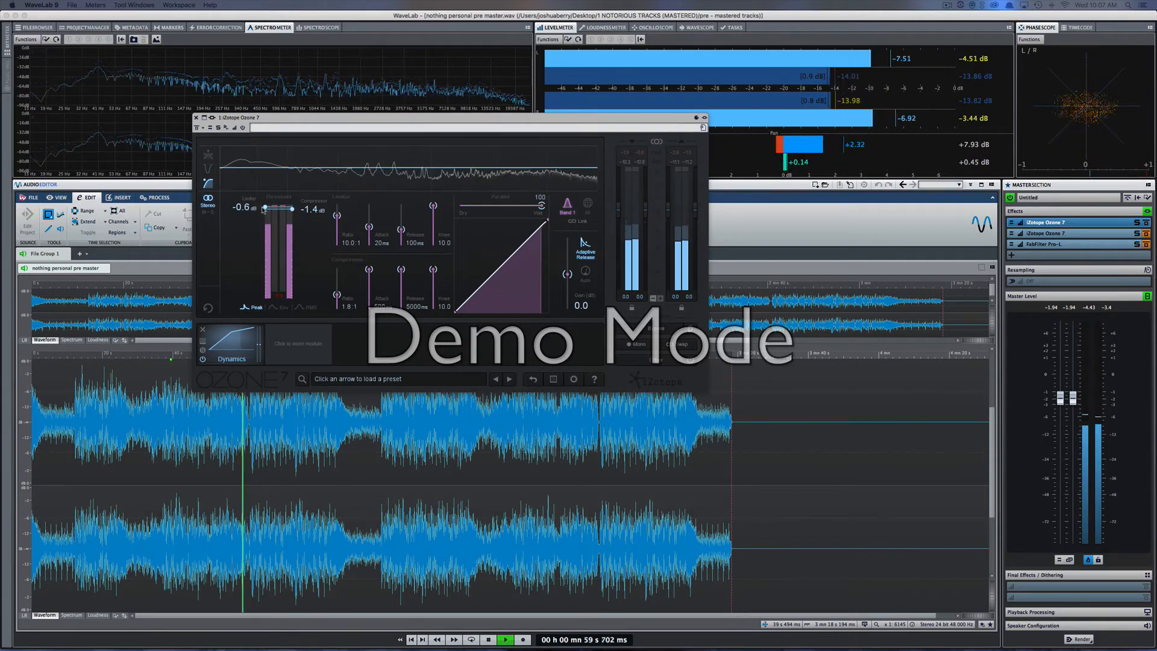
pyautogui.moveTo(266, 209); pyautogui.dragTo(266, 207)
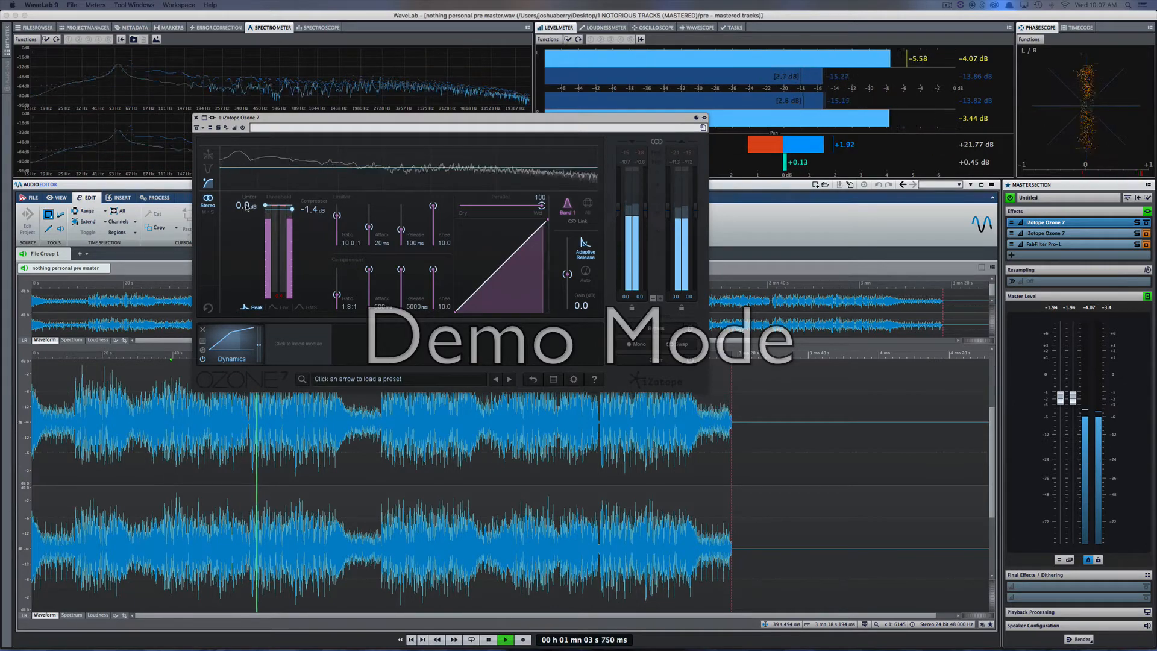
pyautogui.click(245, 205)
pyautogui.write('-0.1')
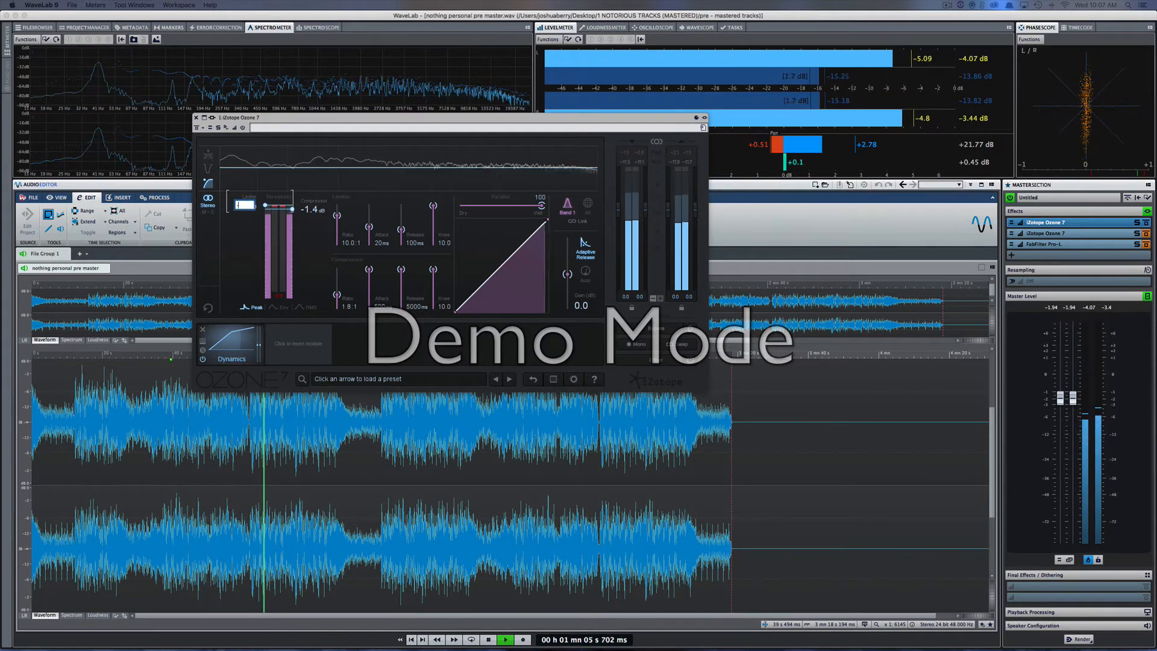
pyautogui.press('Return')
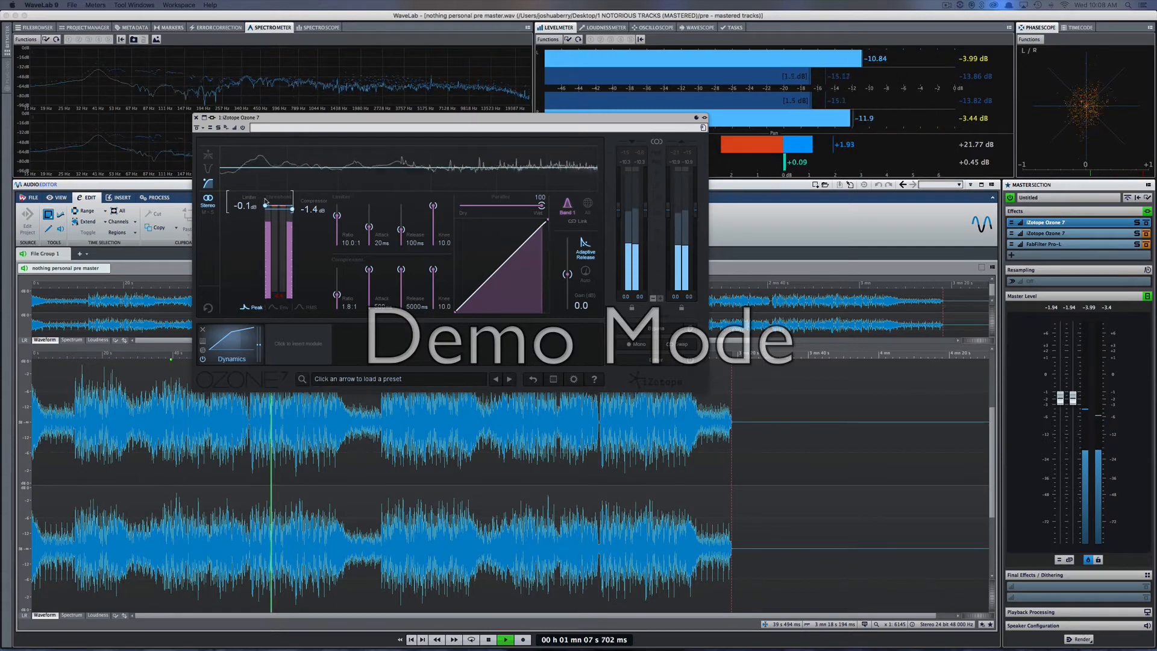
pyautogui.moveTo(294, 211); pyautogui.dragTo(292, 209)
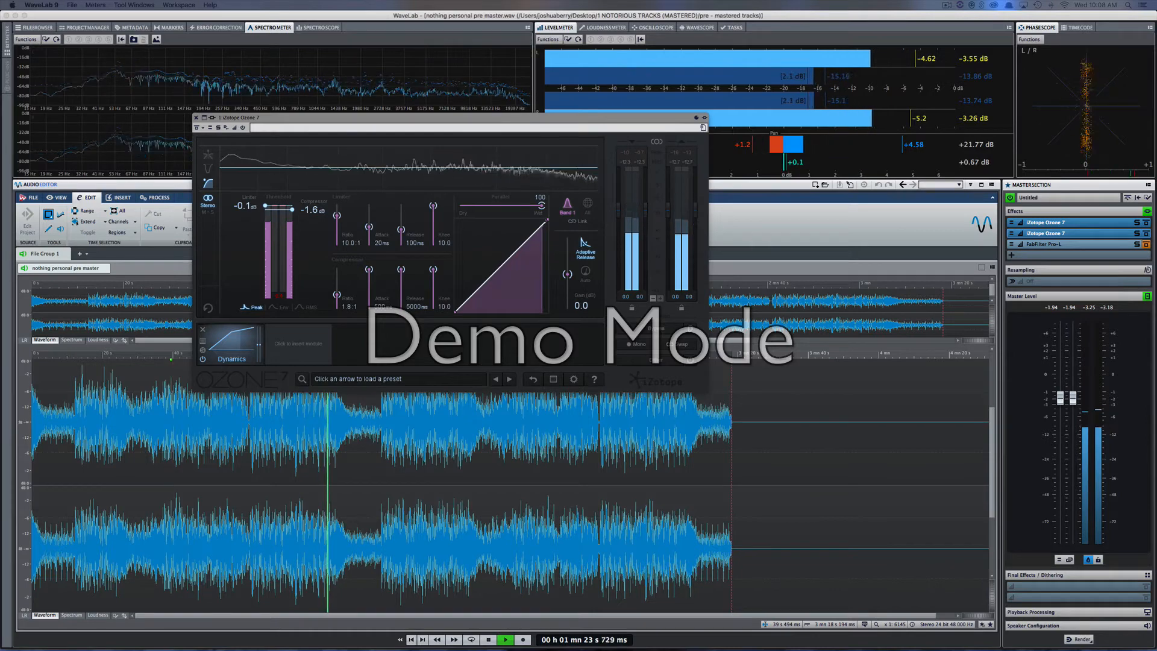
# - Open the second iZotope Ozone 7 effect and close the first one, leaving the second centred over the waveform
pyautogui.moveTo(815, 203); pyautogui.dragTo(299, 239)
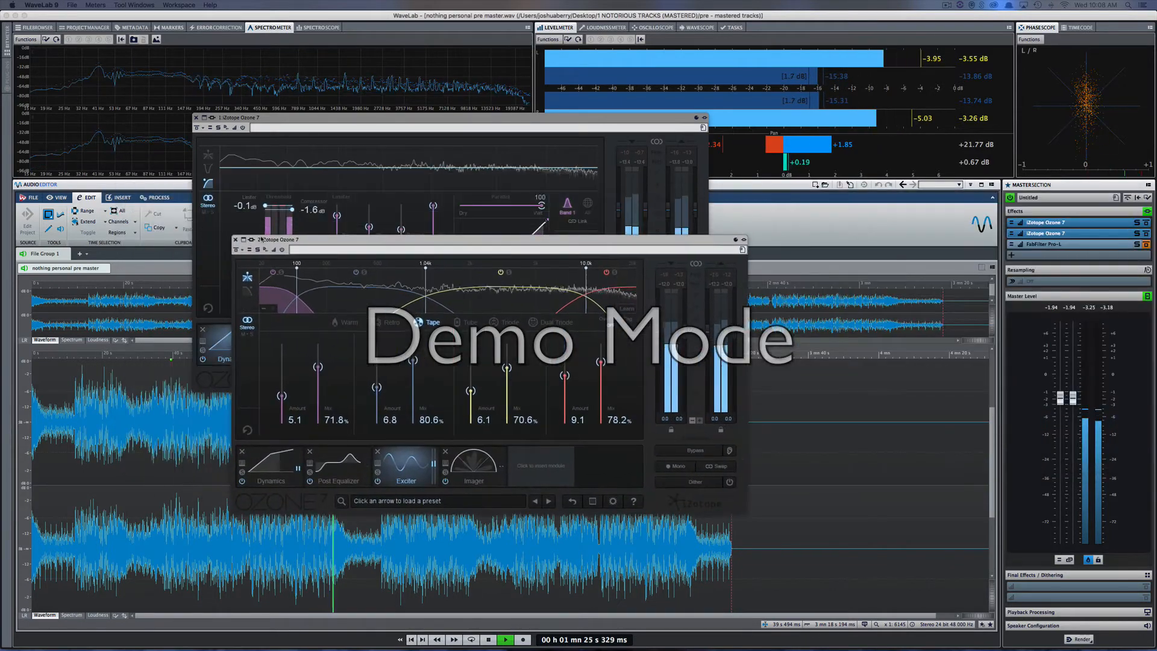
pyautogui.click(197, 117)
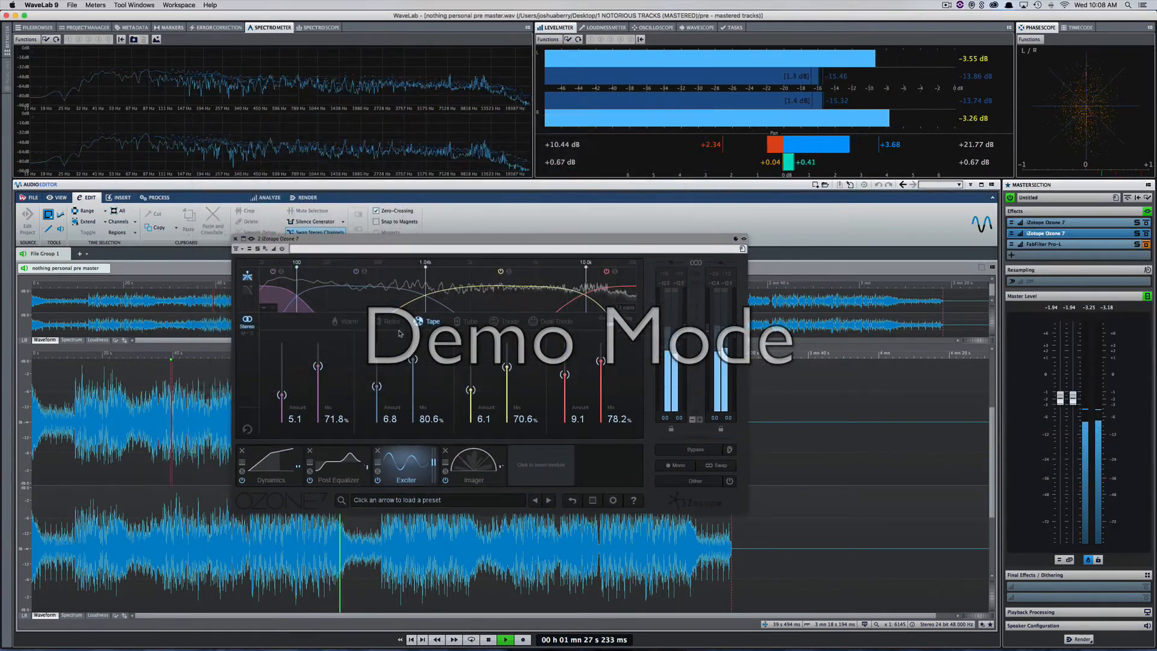
pyautogui.click(406, 242)
pyautogui.moveTo(407, 243); pyautogui.dragTo(480, 168)
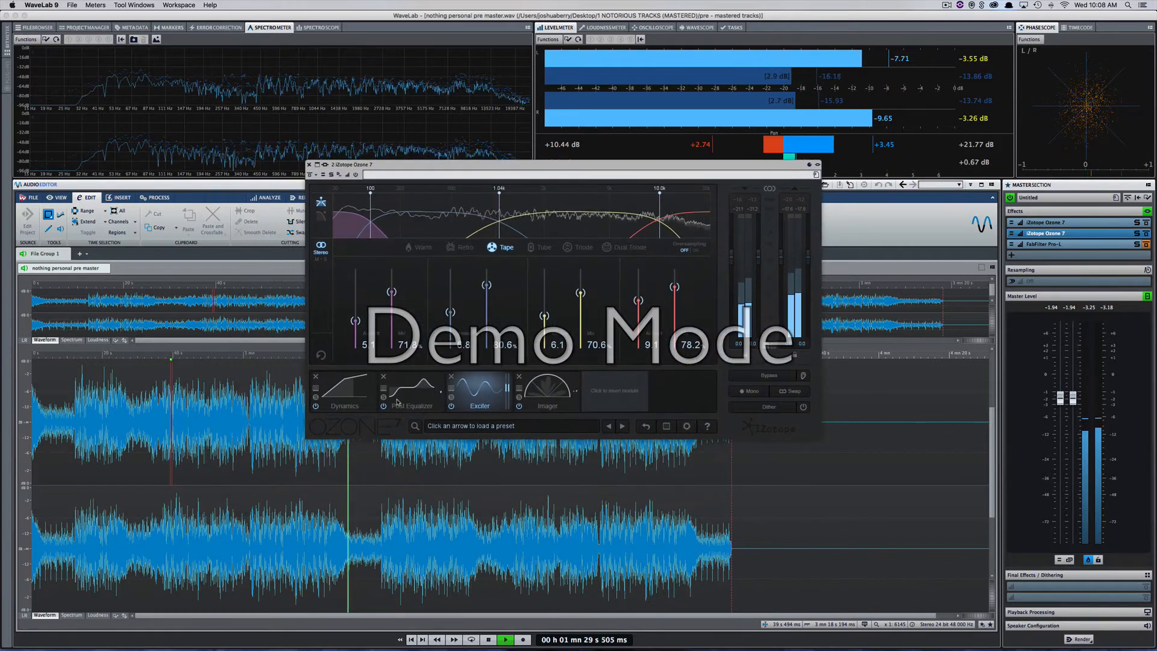
# - Bypass the Exciter, Imager and Post Equalizer modules in the second Ozone 7 and show its Dynamics module
pyautogui.click(451, 406)
pyautogui.click(518, 405)
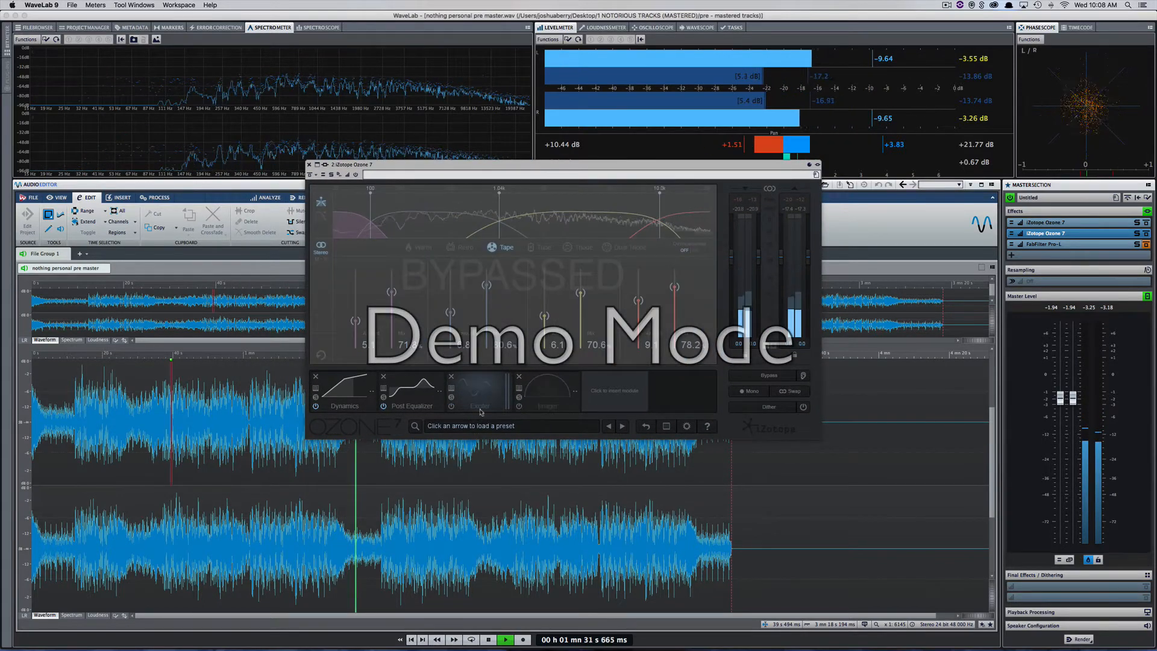
pyautogui.click(384, 406)
pyautogui.click(345, 391)
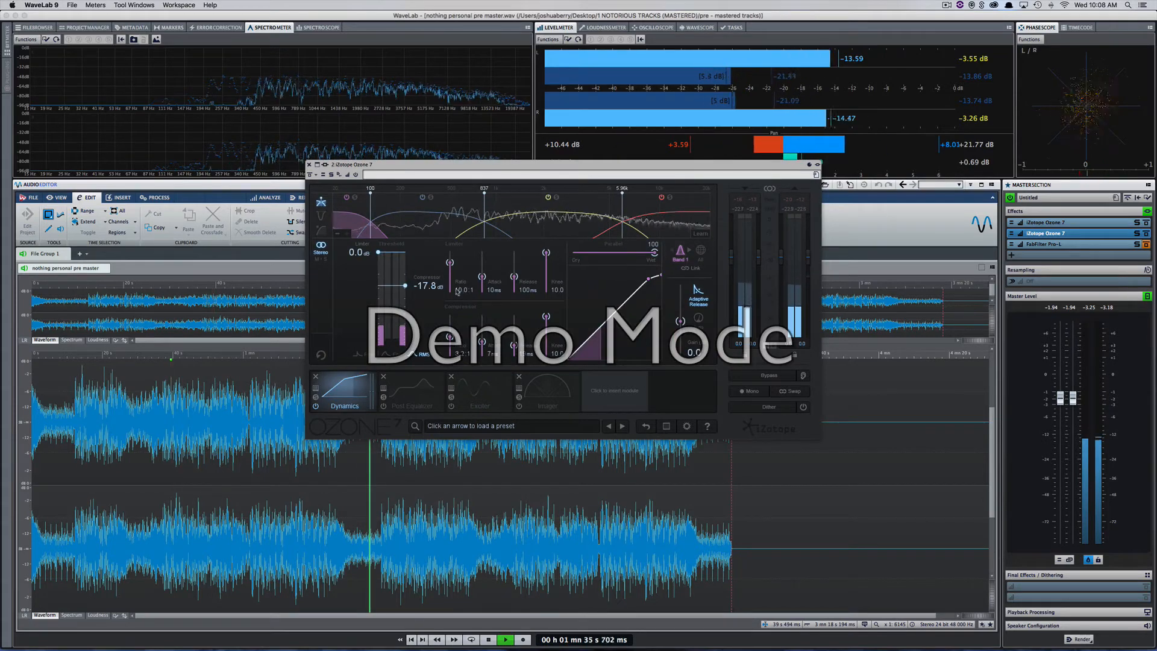
# - Solo band 1 of the multiband Dynamics and set its compressor threshold to -10.0 dB during playback
pyautogui.moveTo(405, 286); pyautogui.dragTo(406, 296)
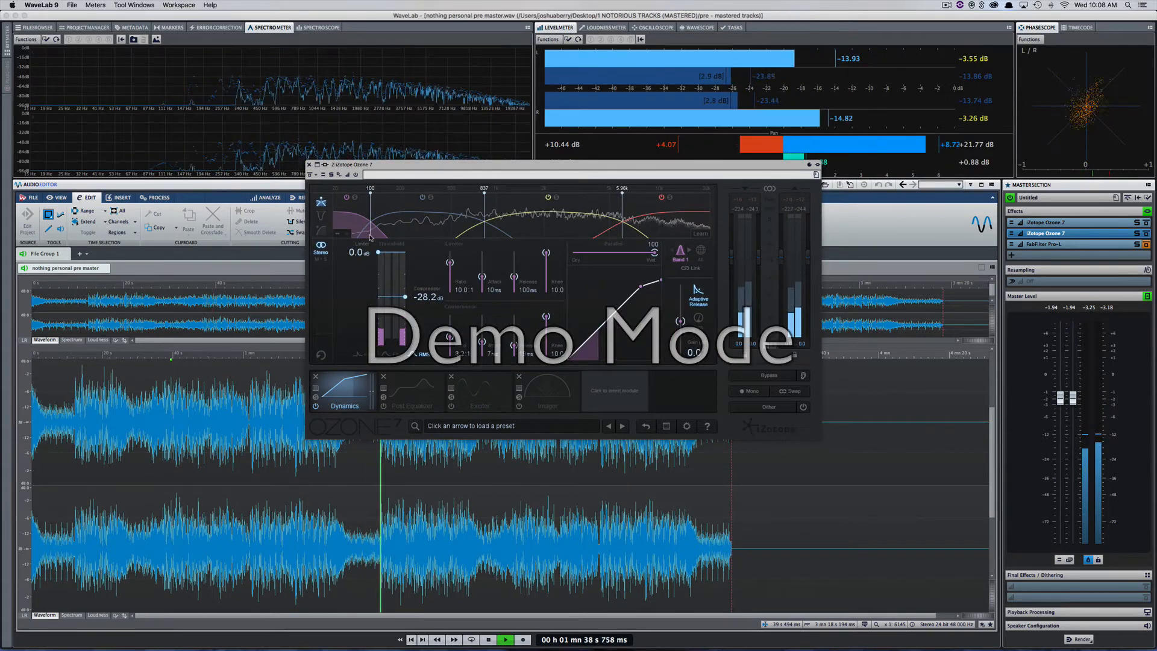
pyautogui.click(355, 198)
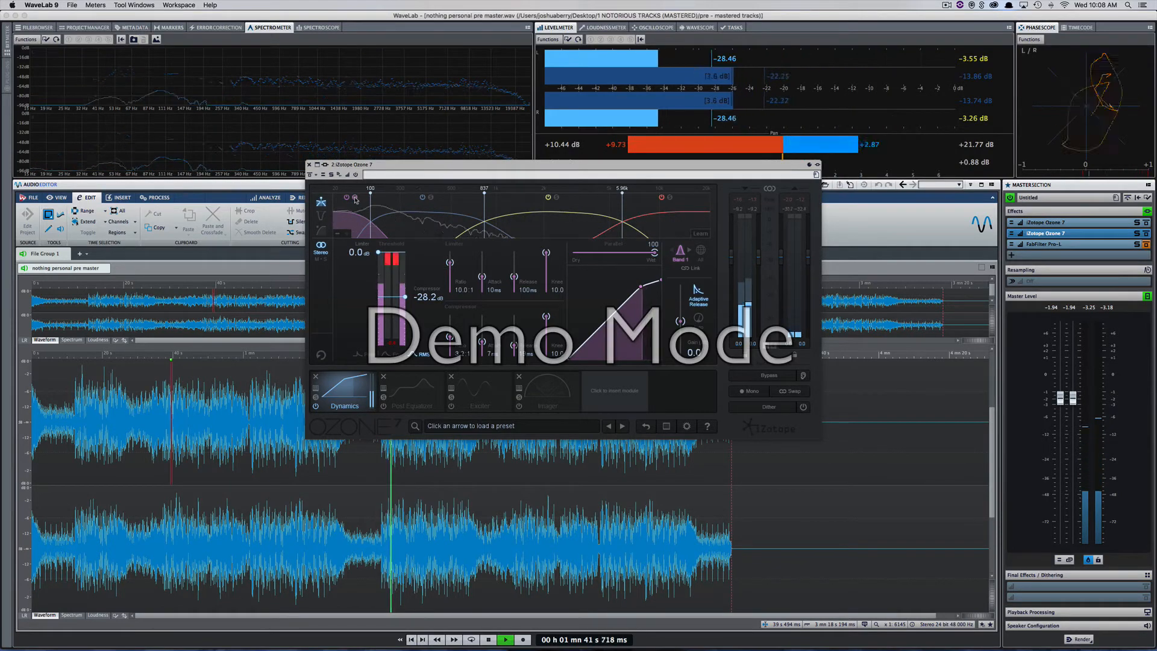
pyautogui.press('space')
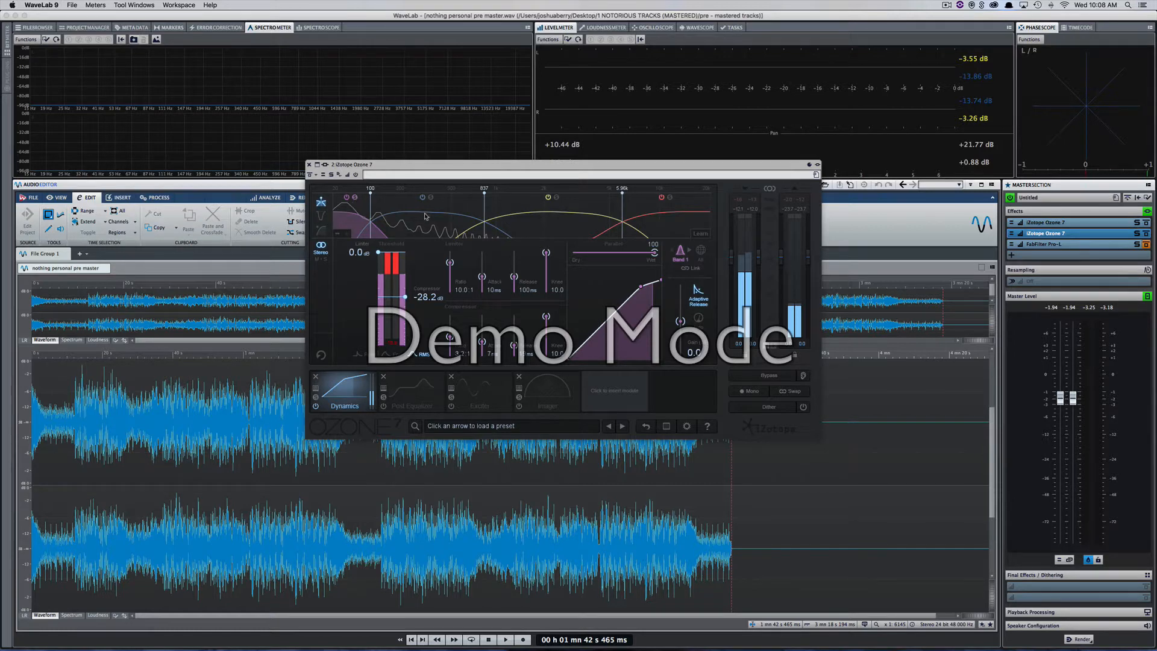
pyautogui.press('space')
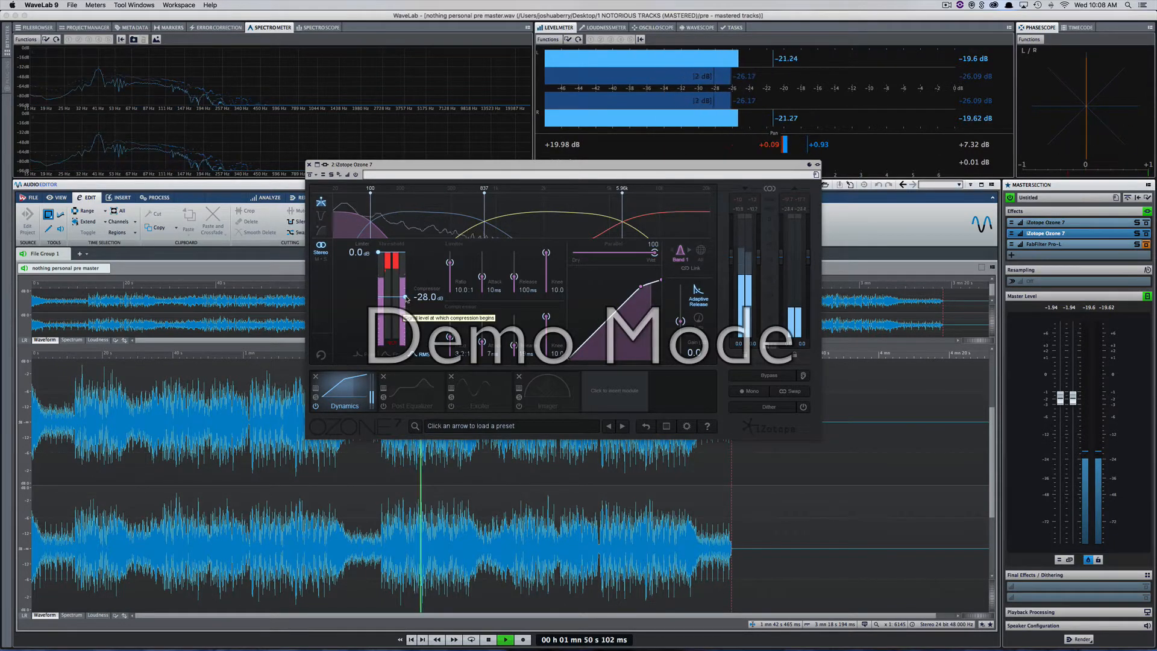
pyautogui.moveTo(405, 297); pyautogui.dragTo(407, 265)
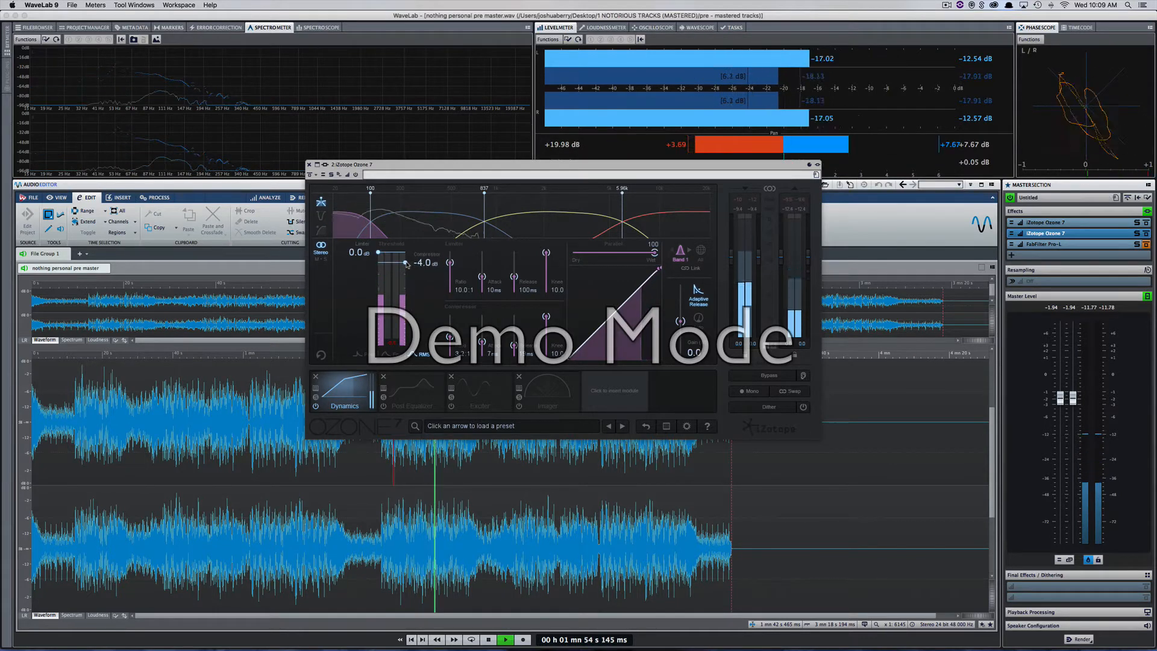
pyautogui.moveTo(407, 268); pyautogui.dragTo(408, 275)
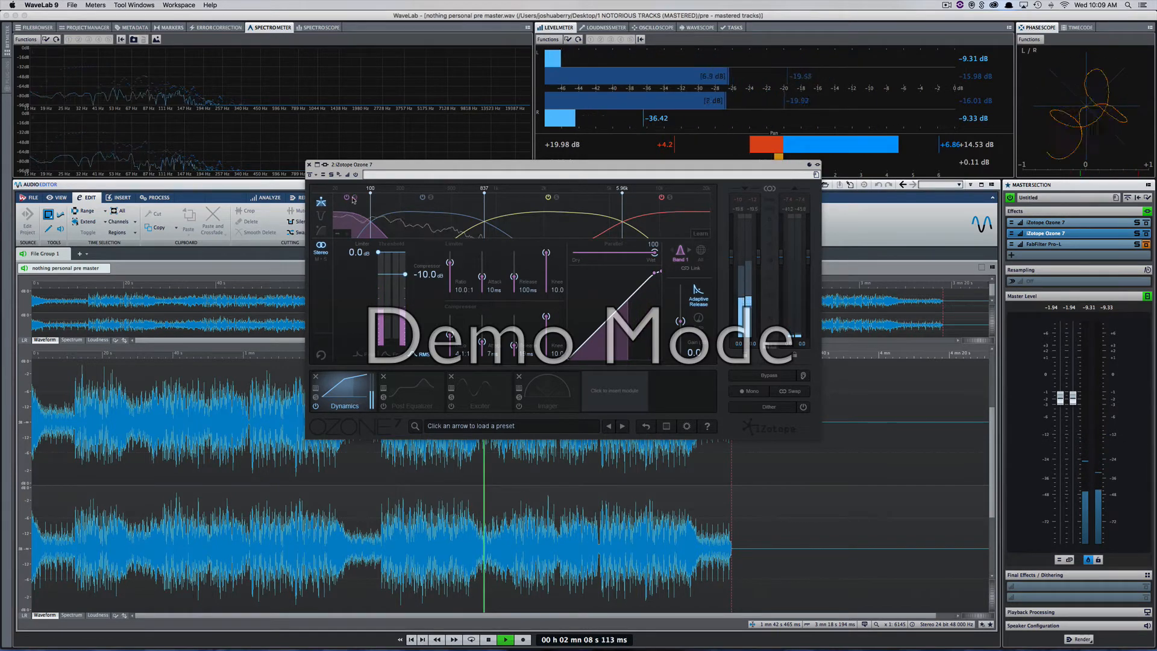
# - Set the band 2 compressor threshold to -15.7 dB and adjust the band's compressor ratio and attack while soloed
pyautogui.click(430, 224)
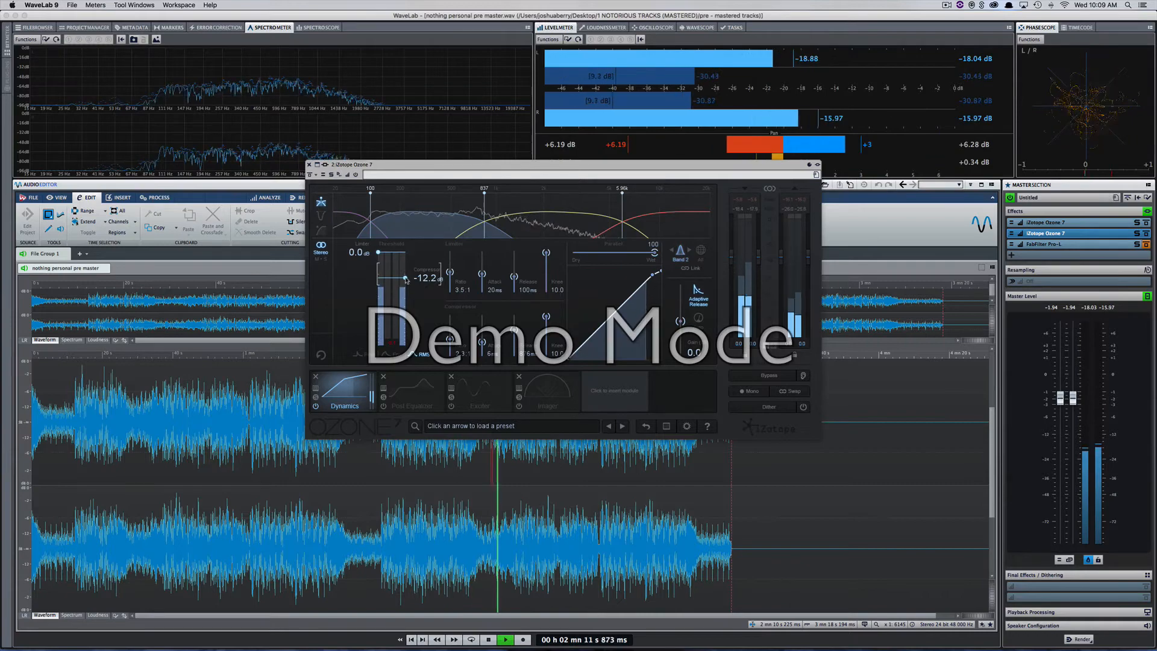
pyautogui.moveTo(404, 278); pyautogui.dragTo(406, 283)
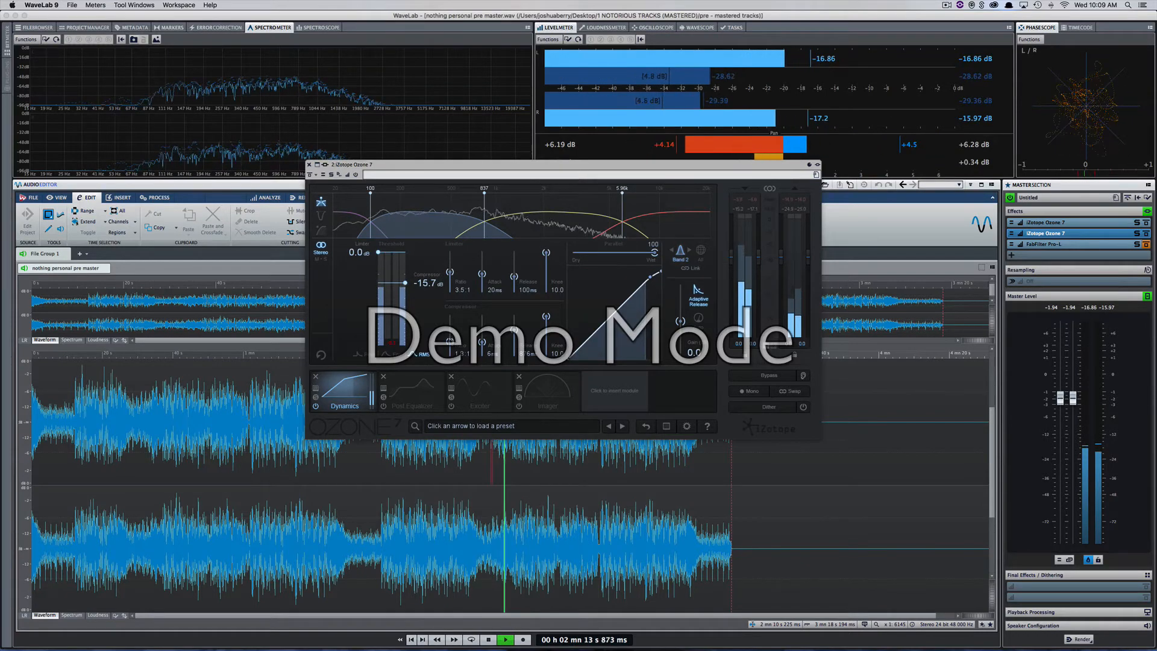
pyautogui.moveTo(450, 342); pyautogui.dragTo(483, 339)
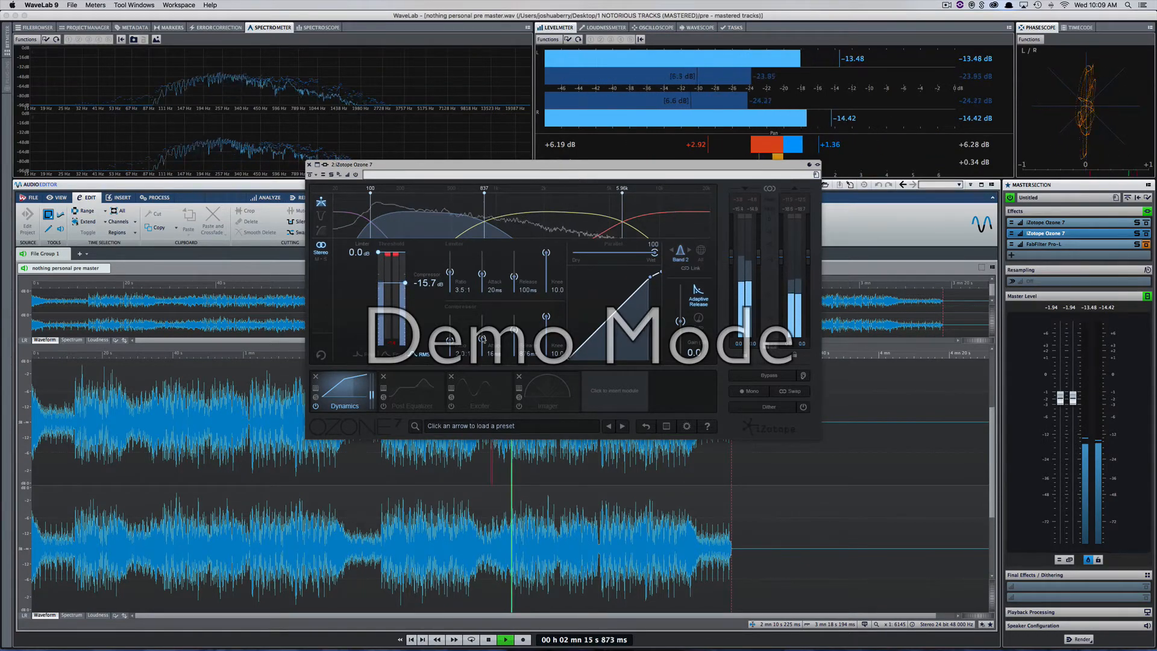
pyautogui.click(431, 198)
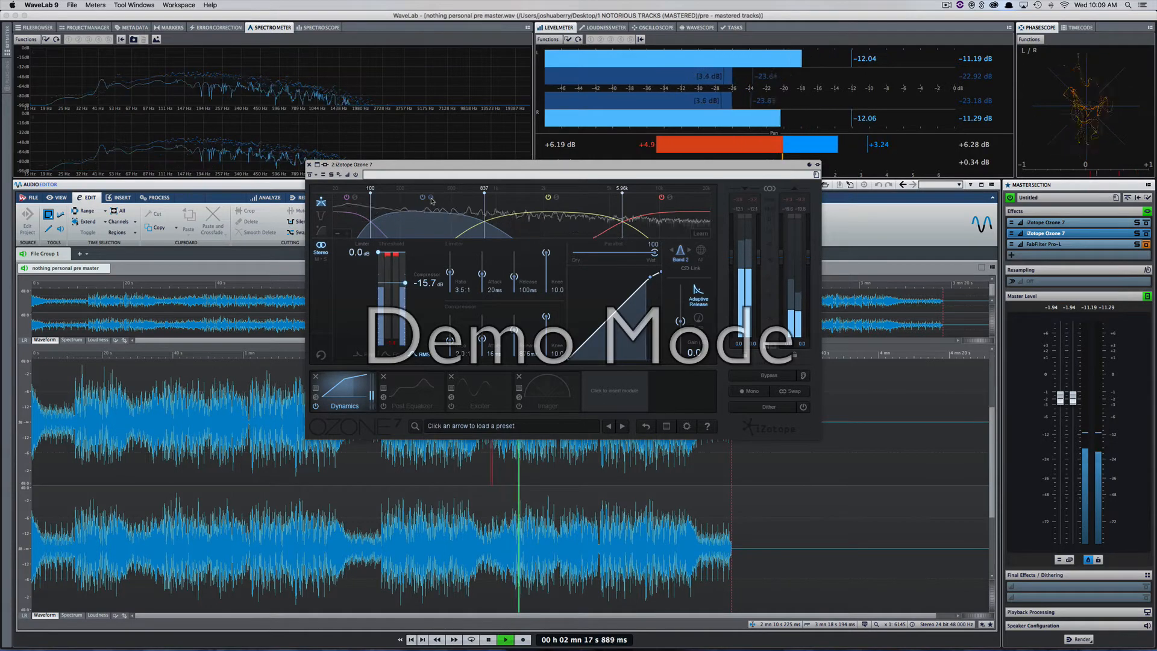
# - Solo band 3, then set the band 2 compressor threshold to -19.2 dB and adjust that band's compressor attack during playback
pyautogui.click(556, 197)
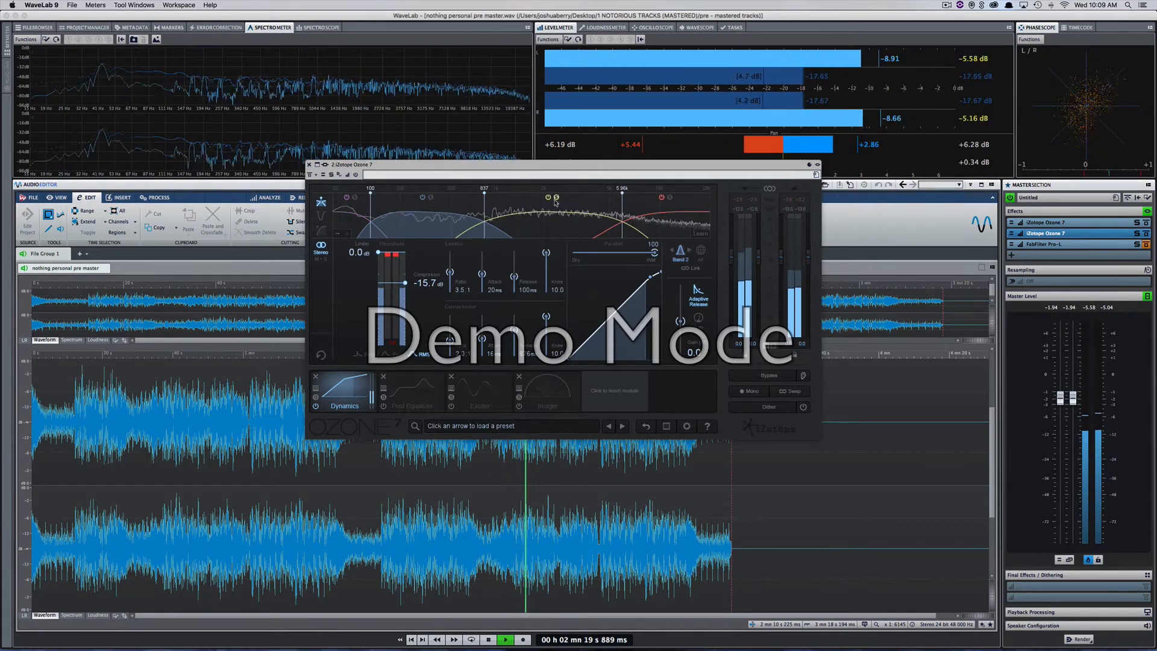
pyautogui.moveTo(404, 283); pyautogui.dragTo(405, 288)
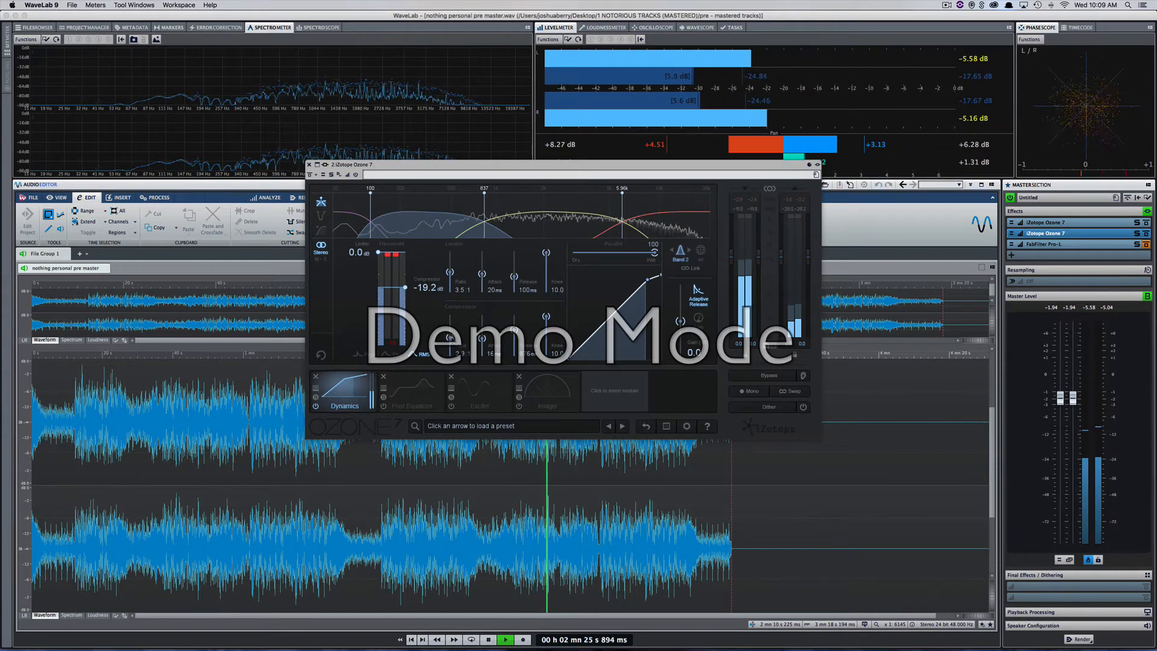
pyautogui.moveTo(482, 339); pyautogui.dragTo(482, 343)
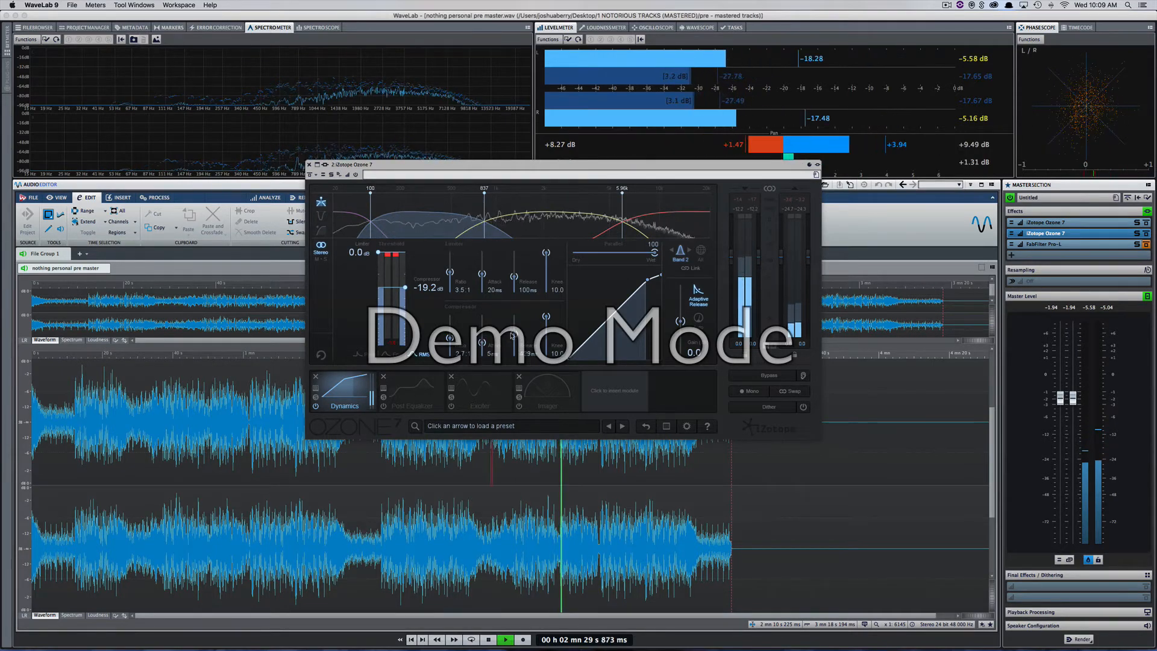
# - Show the band 3 settings, and set the band 4 compressor threshold to -25.4 dB during playback
pyautogui.click(565, 229)
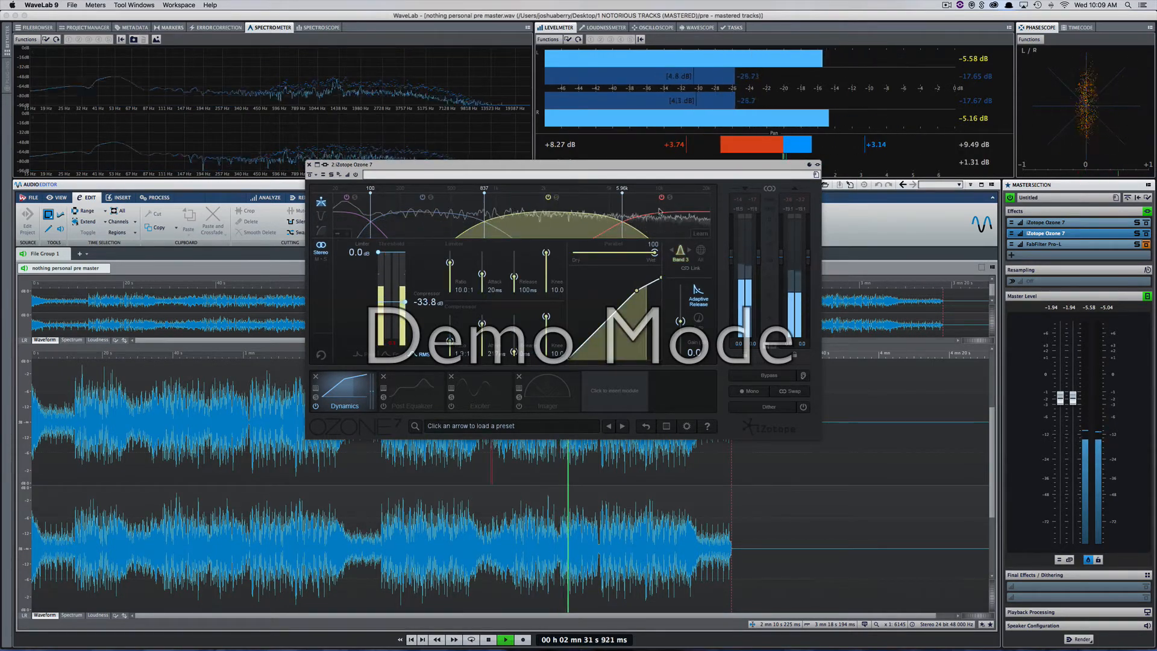
pyautogui.click(672, 221)
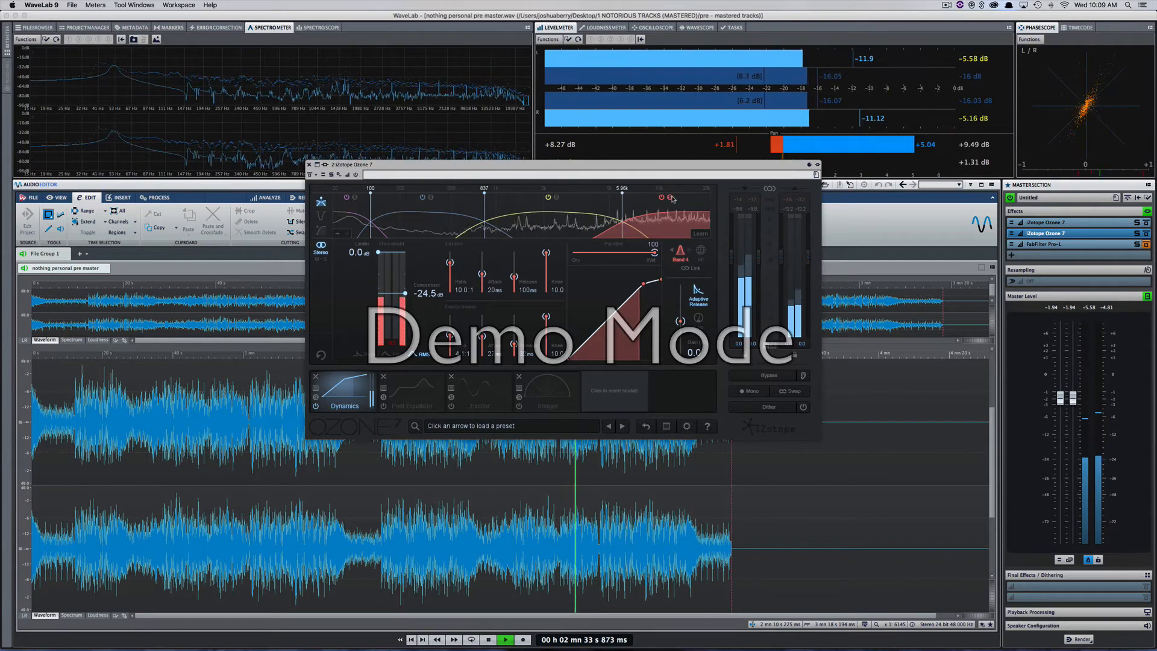
pyautogui.press('space')
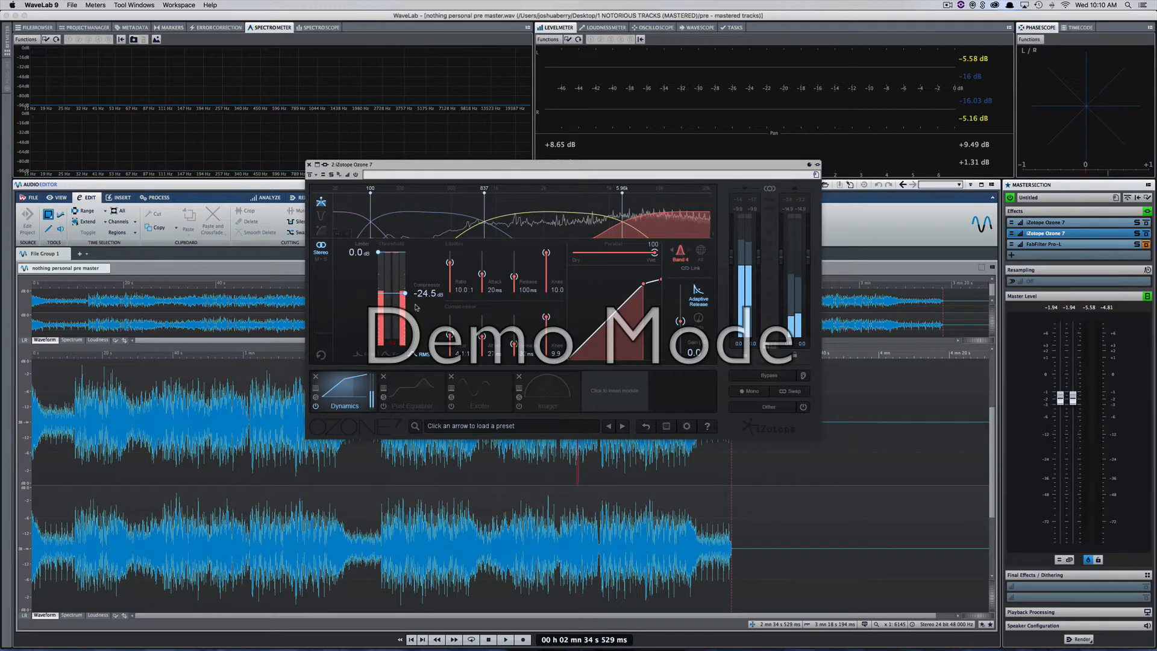
pyautogui.press('space')
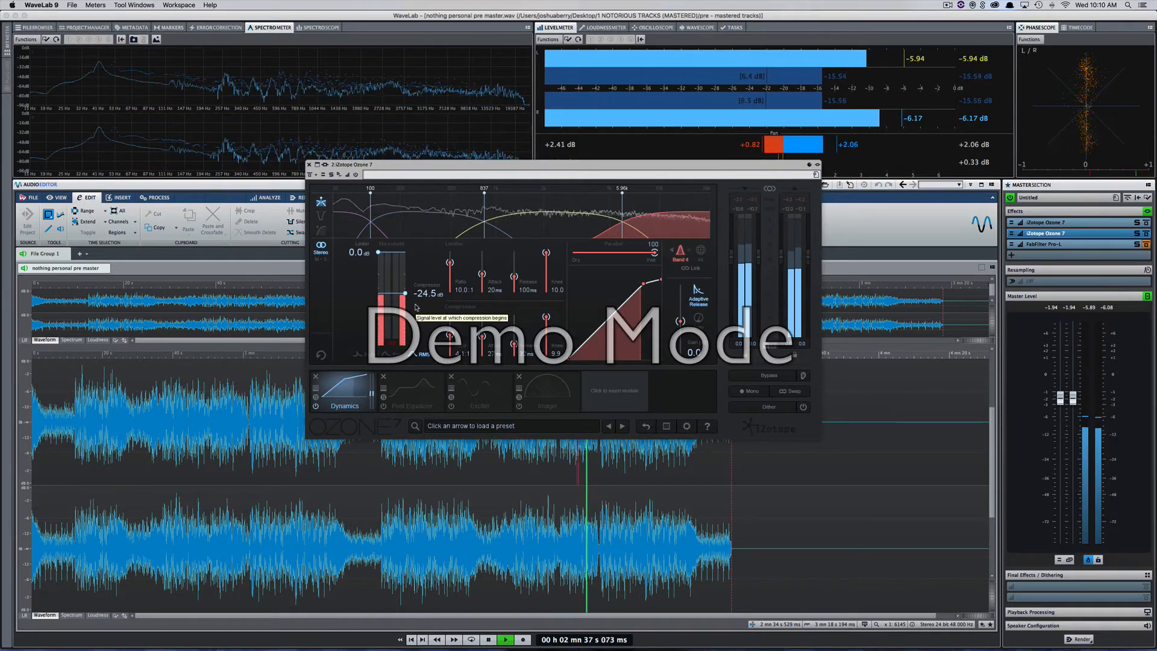
pyautogui.moveTo(405, 294); pyautogui.dragTo(405, 295)
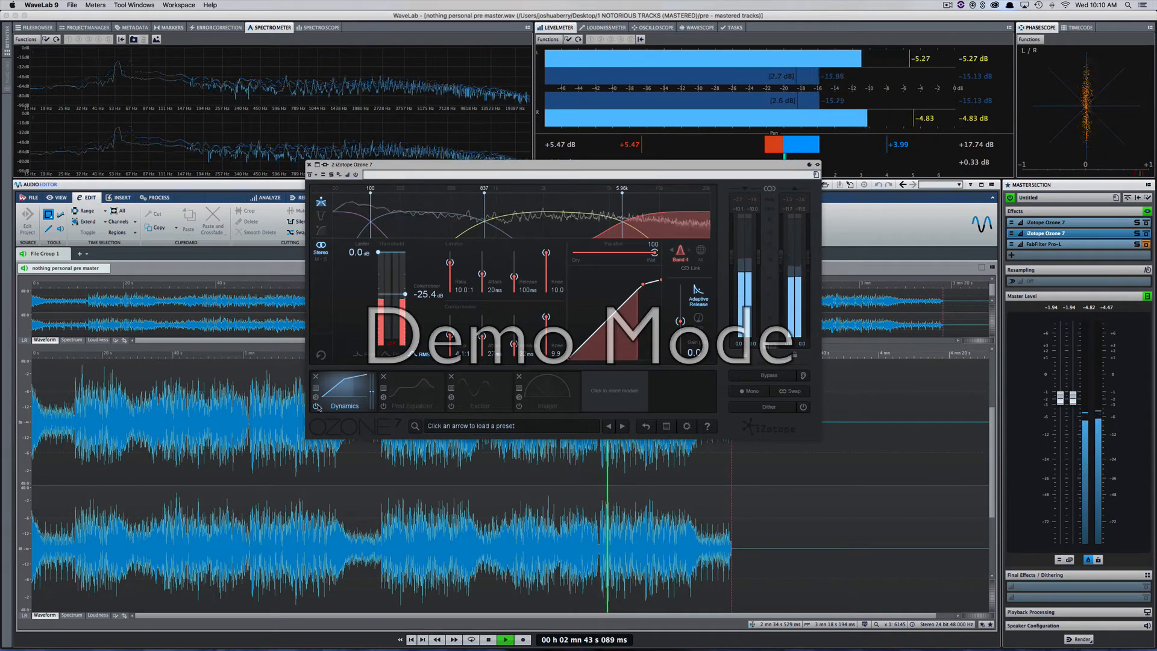
# - Compare the track with and without the Dynamics module by toggling its bypass during playback, leaving the module active
pyautogui.press('space')
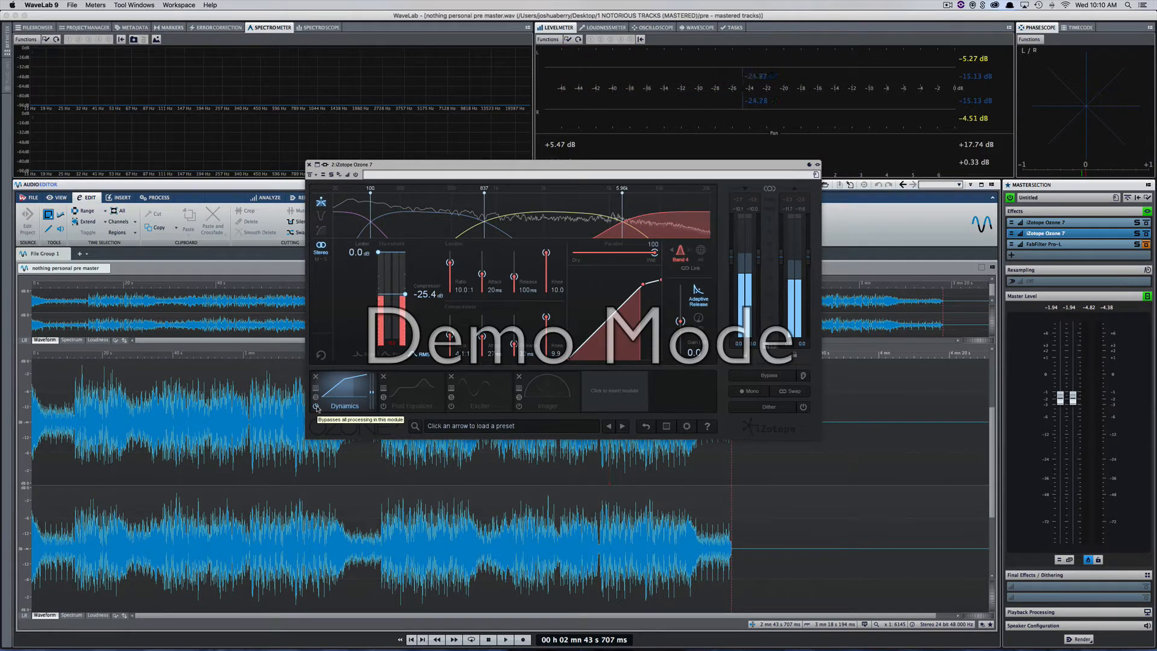
pyautogui.press('space')
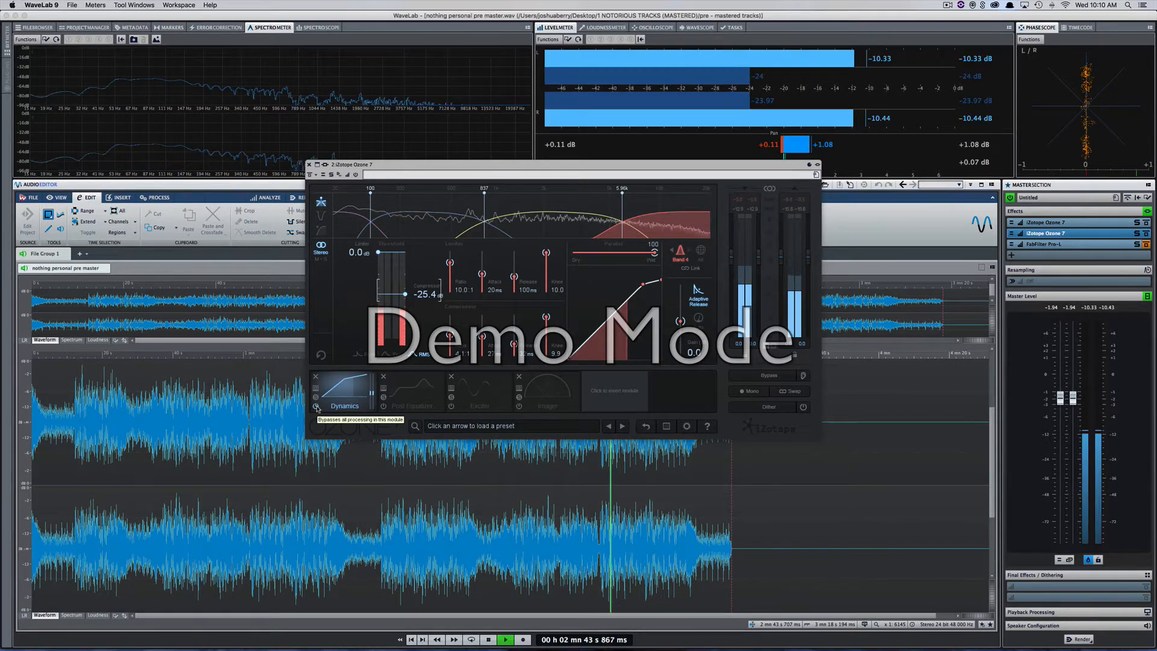
pyautogui.click(316, 407)
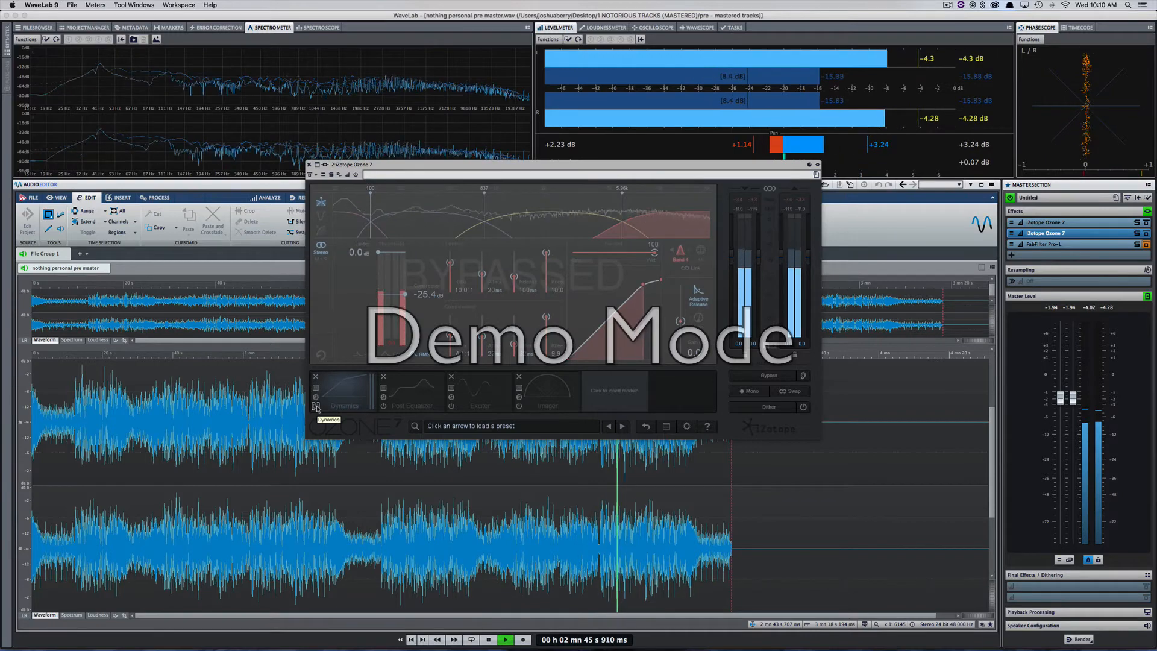
pyautogui.click(317, 407)
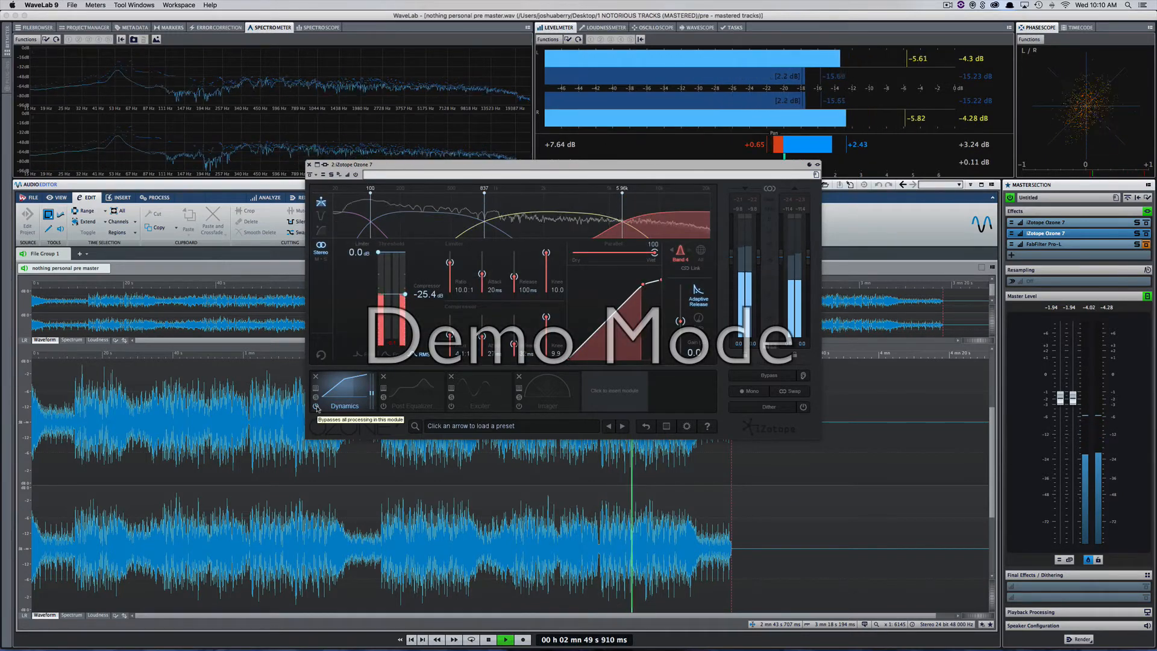
pyautogui.click(316, 406)
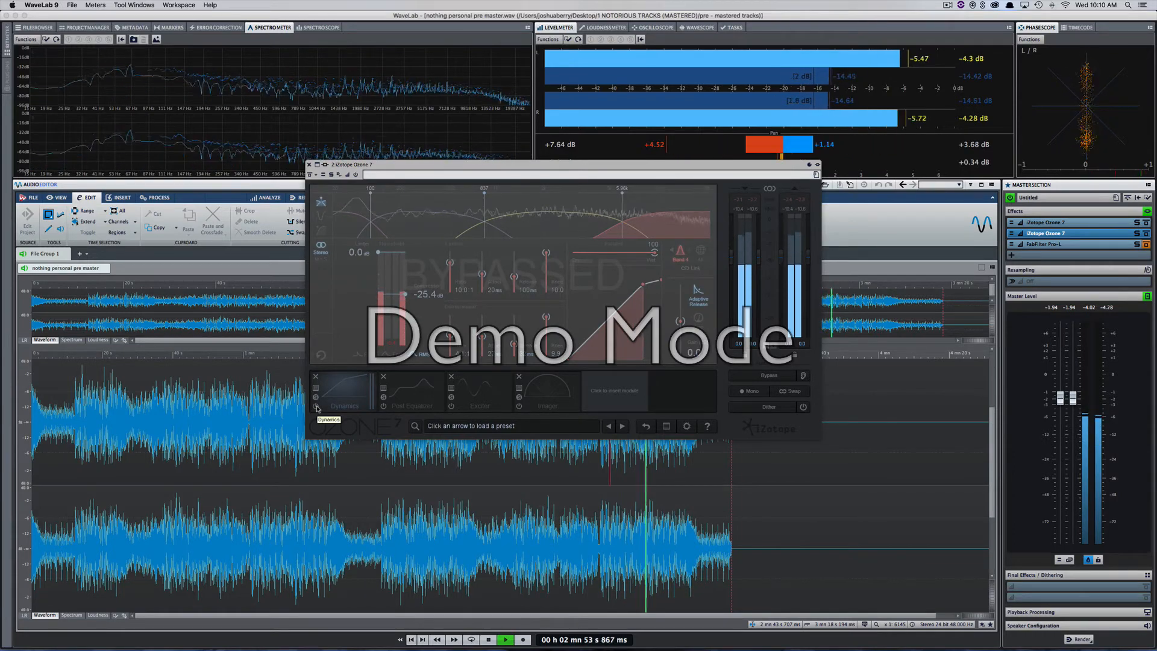
pyautogui.click(316, 406)
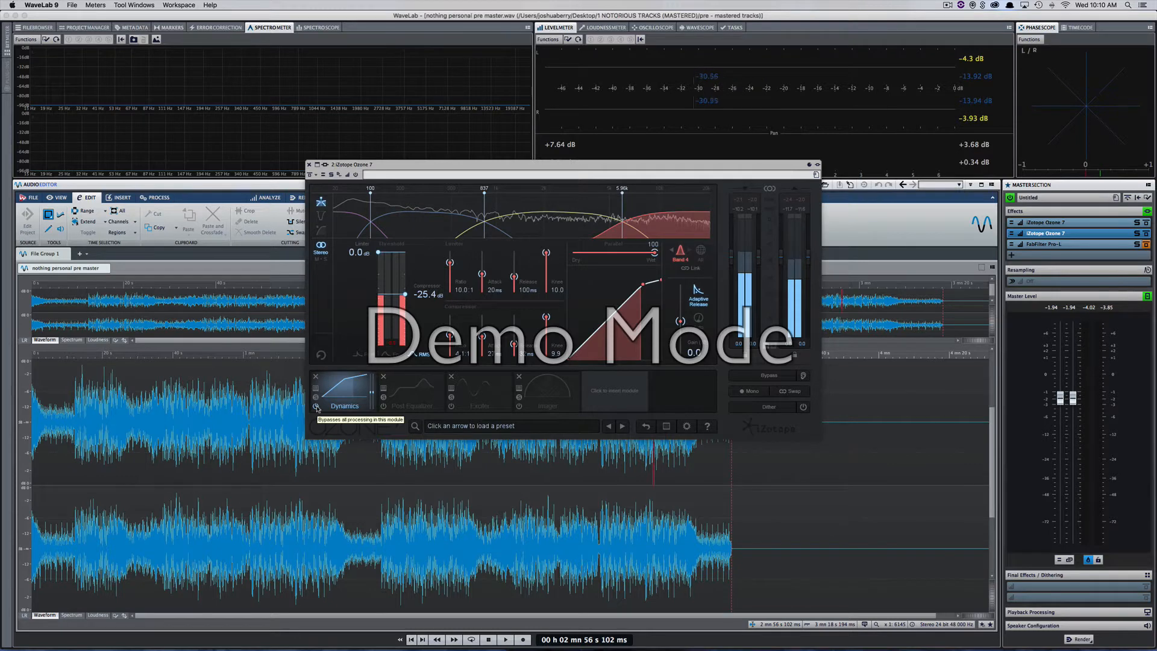
# - Enable the Post Equalizer module and raise its side-channel band 7 gain to 1.4 dB
pyautogui.click(405, 385)
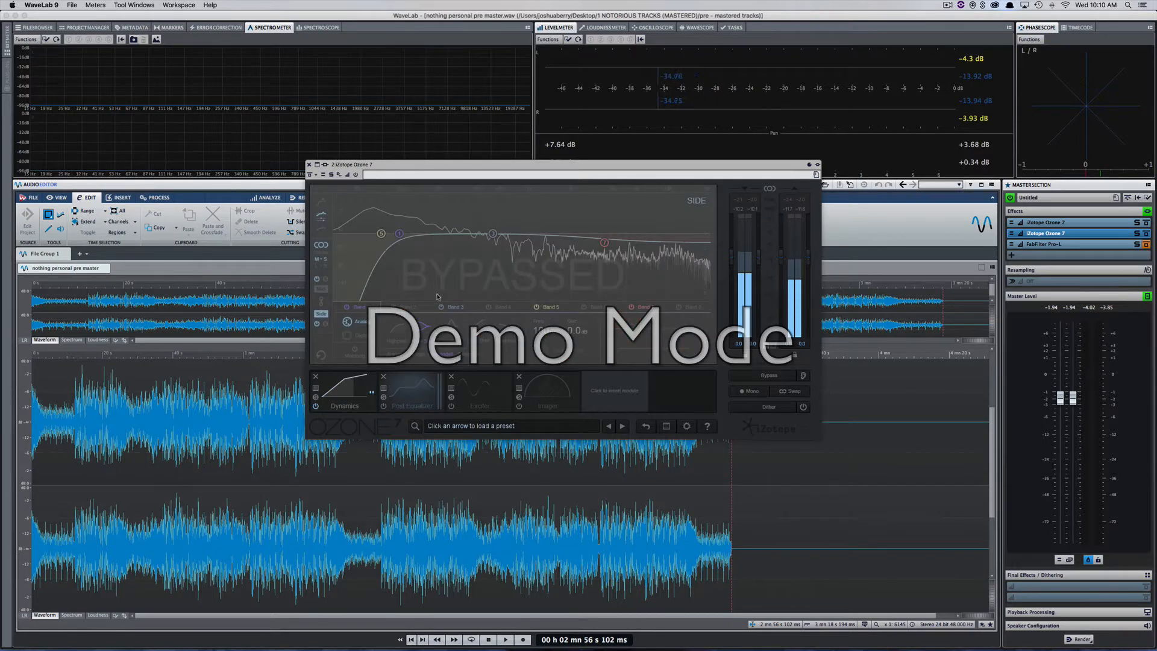
pyautogui.click(383, 407)
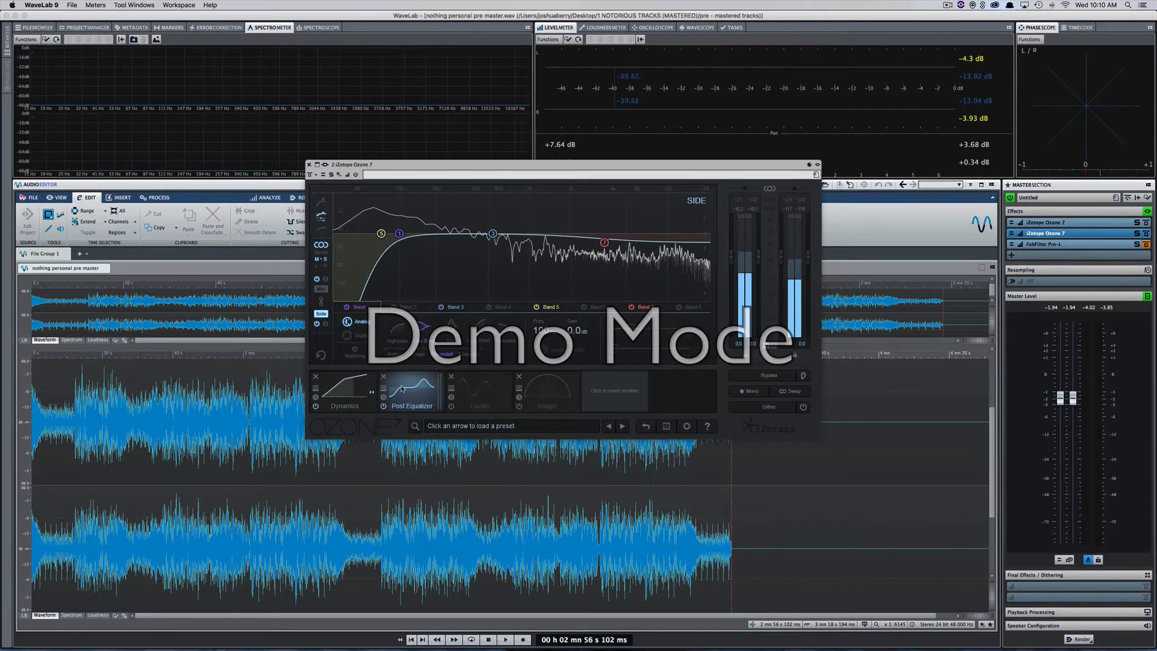
pyautogui.press('space')
pyautogui.moveTo(603, 242); pyautogui.dragTo(604, 224)
pyautogui.press('space')
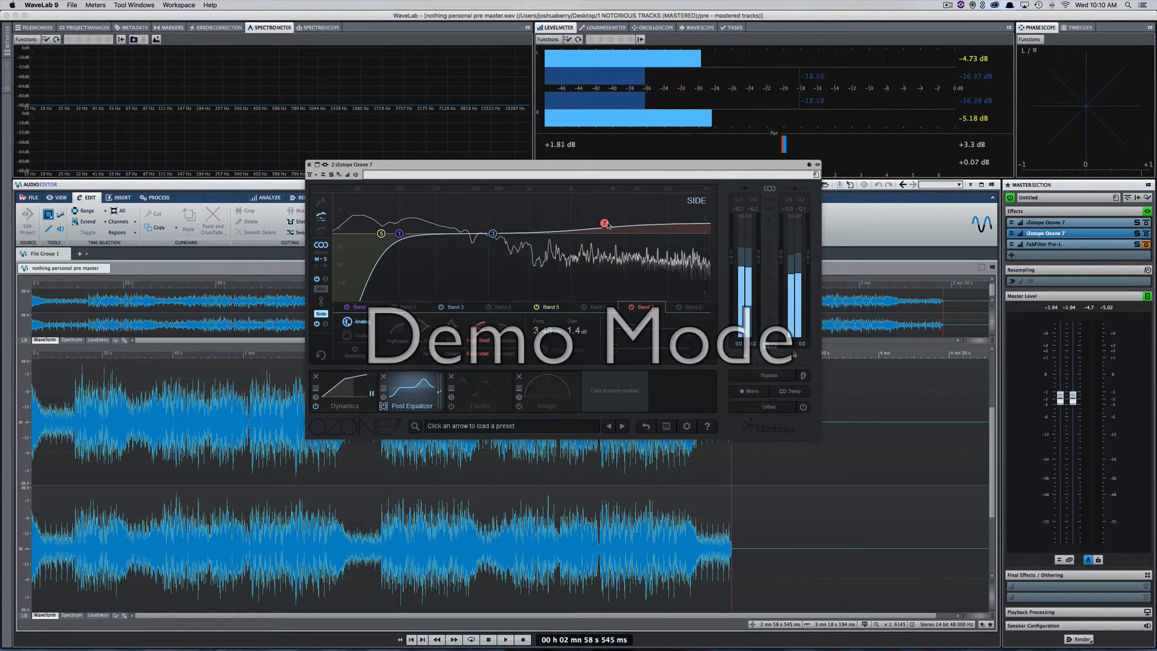
# - Raise the side-channel band 5 high-pass frequency in the Post Equalizer and set the band 7 gain to 1.6 dB
pyautogui.moveTo(399, 238)
pyautogui.mouseDown()
pyautogui.moveTo(414, 238)
pyautogui.moveTo(385, 234)
pyautogui.moveTo(409, 241)
pyautogui.mouseUp()
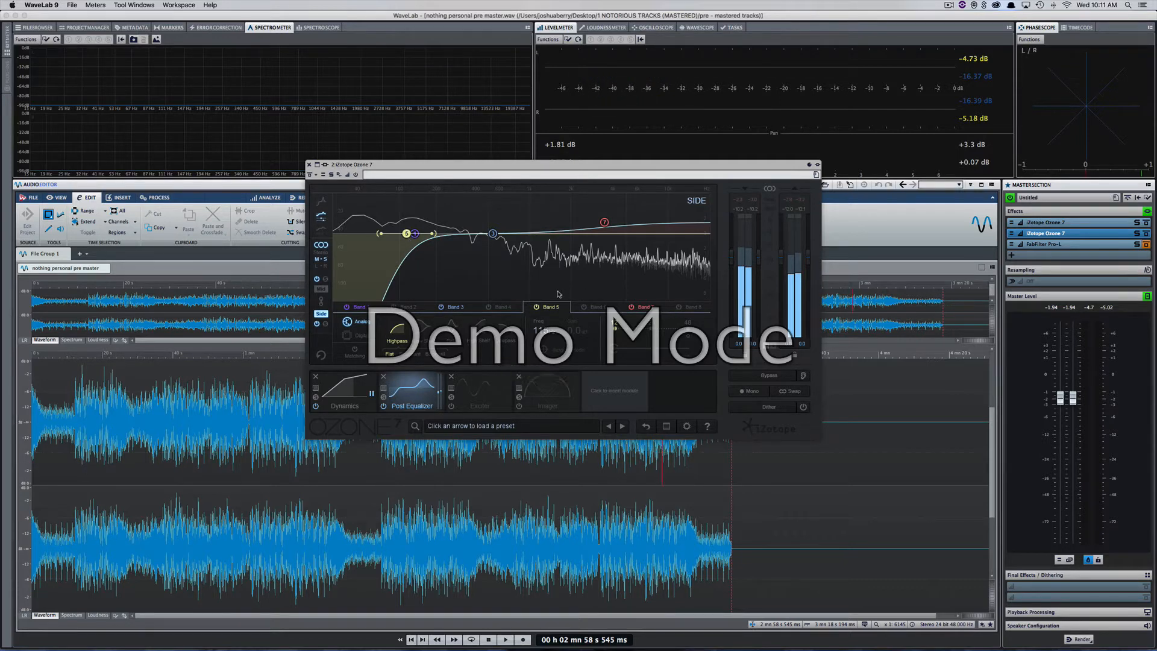
pyautogui.press('space')
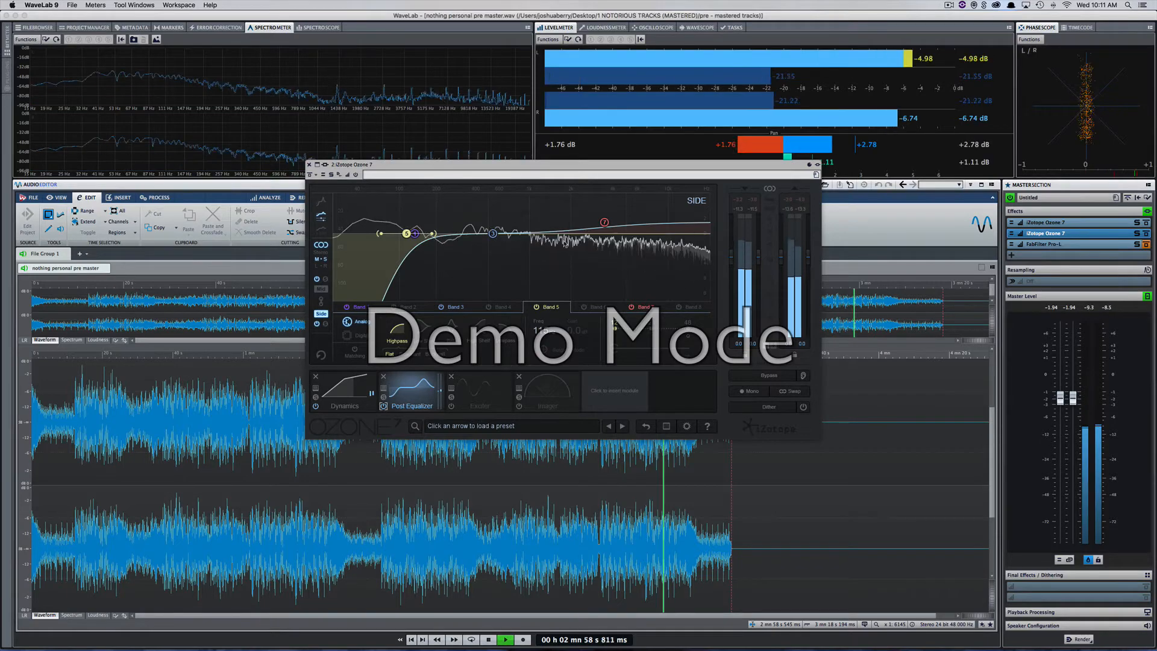
pyautogui.click(605, 221)
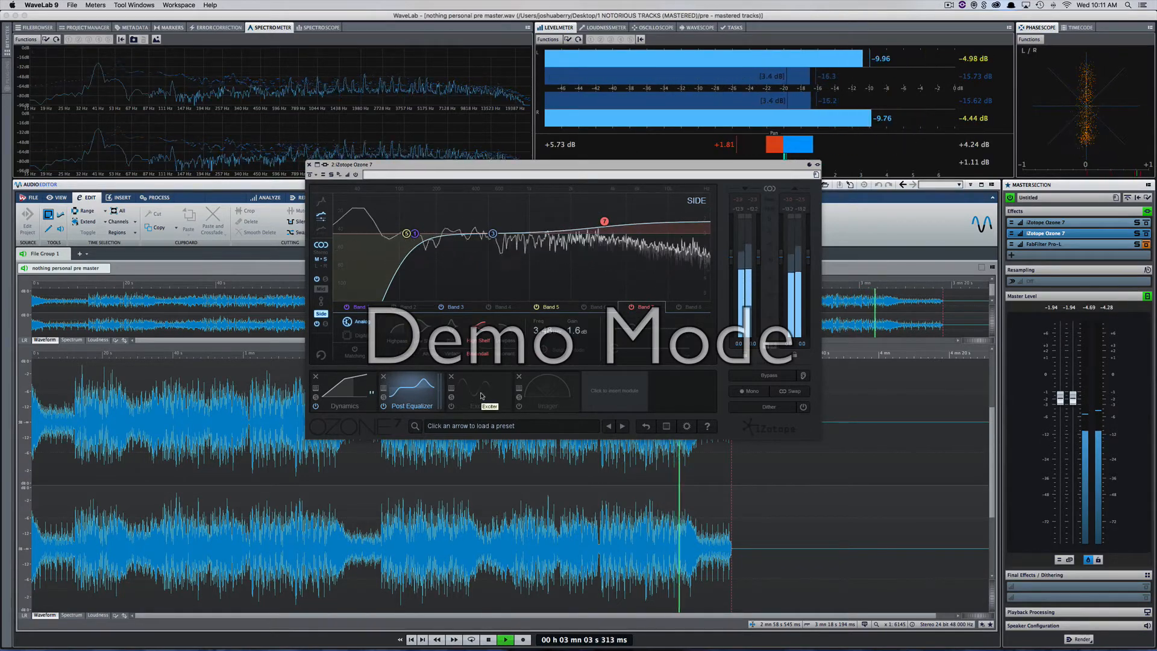
# - Insert a Dynamic EQ module and place it between the Post Equalizer and the Exciter, with its settings shown
pyautogui.click(606, 392)
pyautogui.press('space')
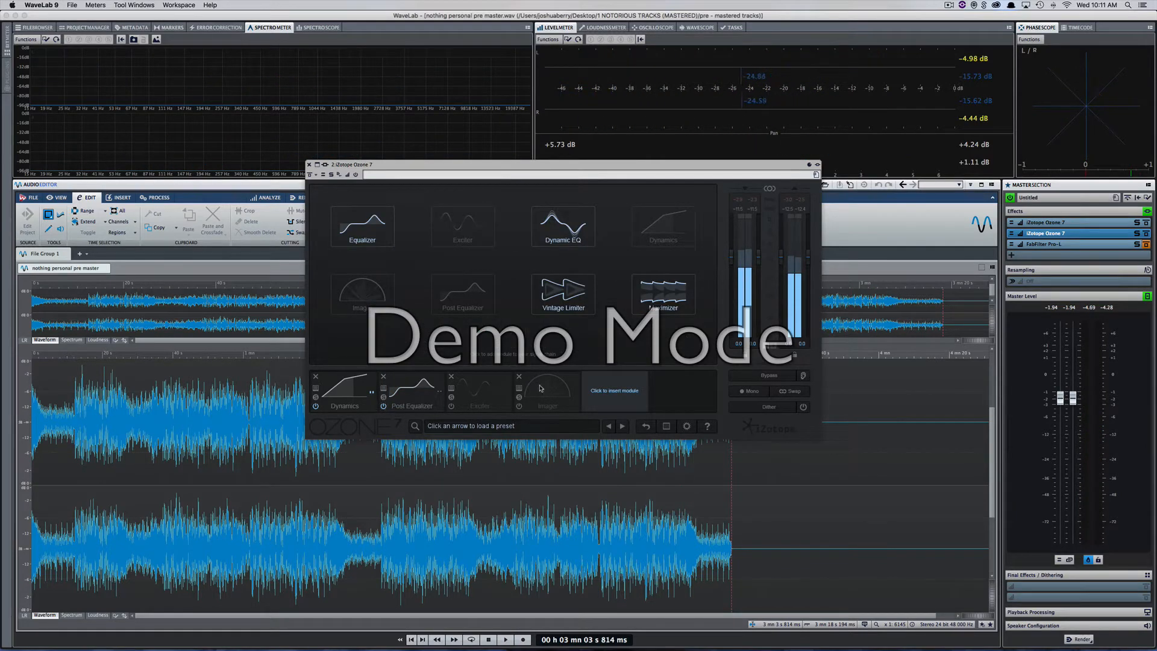
pyautogui.press('space')
pyautogui.click(561, 239)
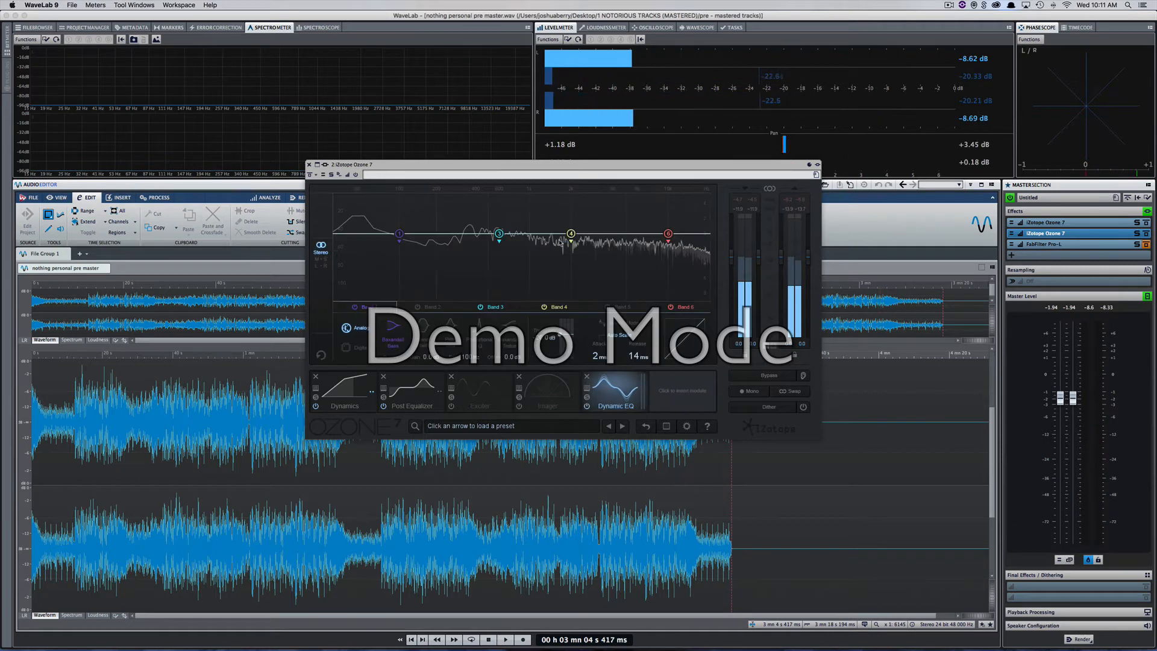
pyautogui.moveTo(614, 390); pyautogui.dragTo(466, 395)
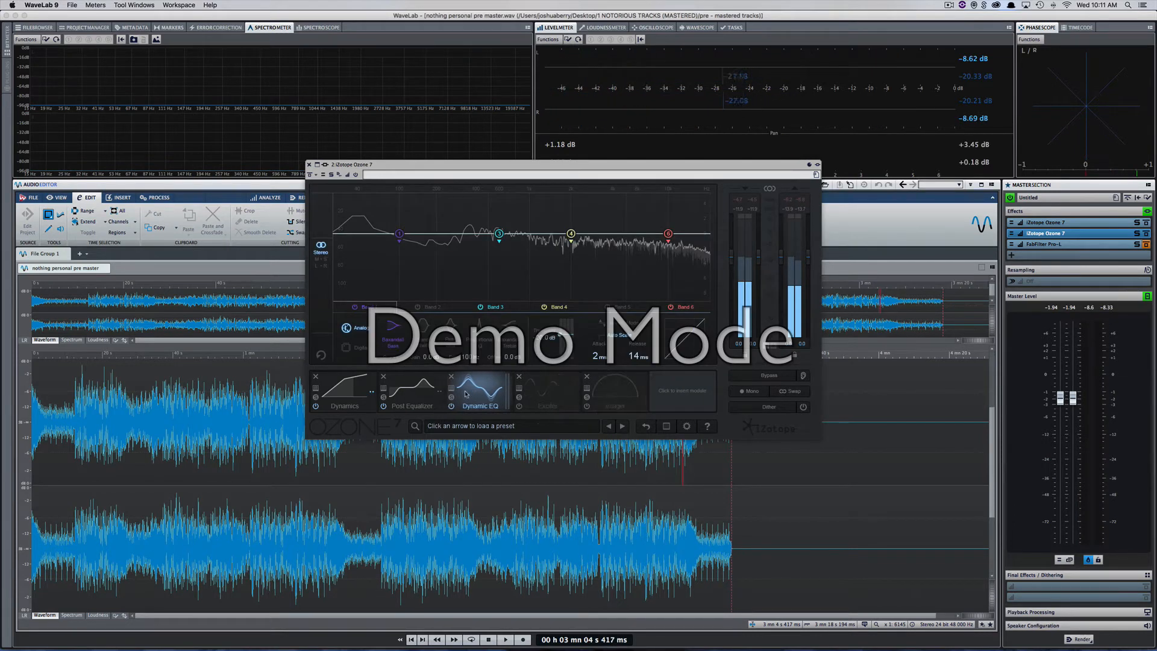
pyautogui.click(360, 390)
pyautogui.click(466, 392)
# - Try a -9.0 dB cut and a 5.4 dB boost on Dynamic EQ band 4 during playback
pyautogui.press('space')
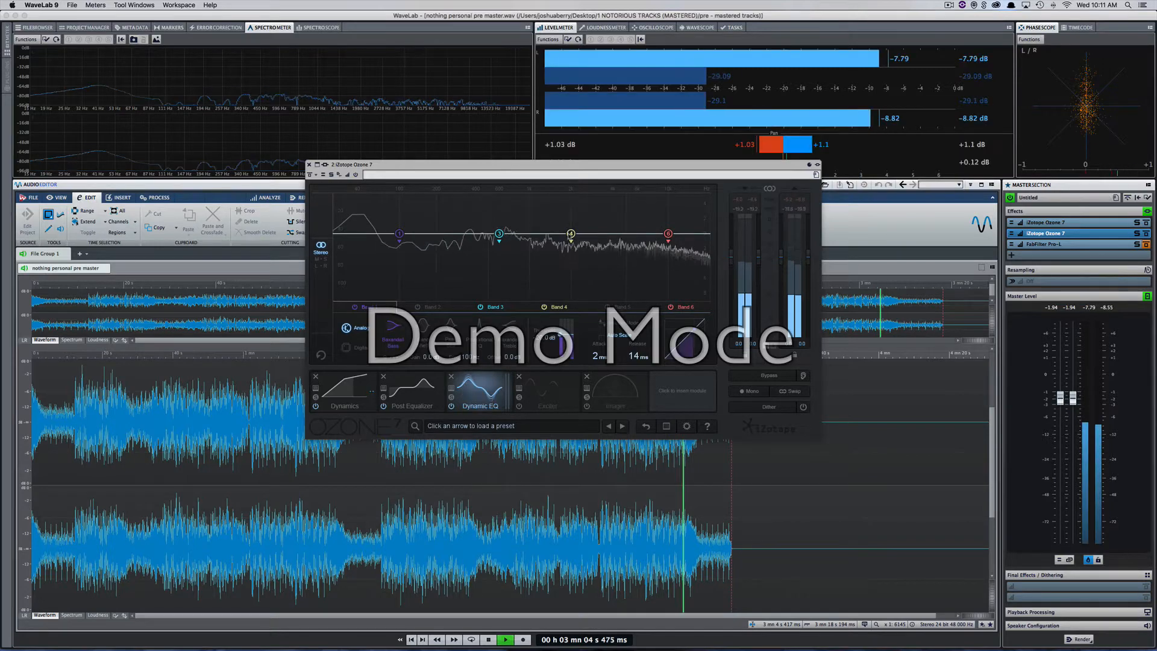
pyautogui.moveTo(568, 237); pyautogui.dragTo(568, 310)
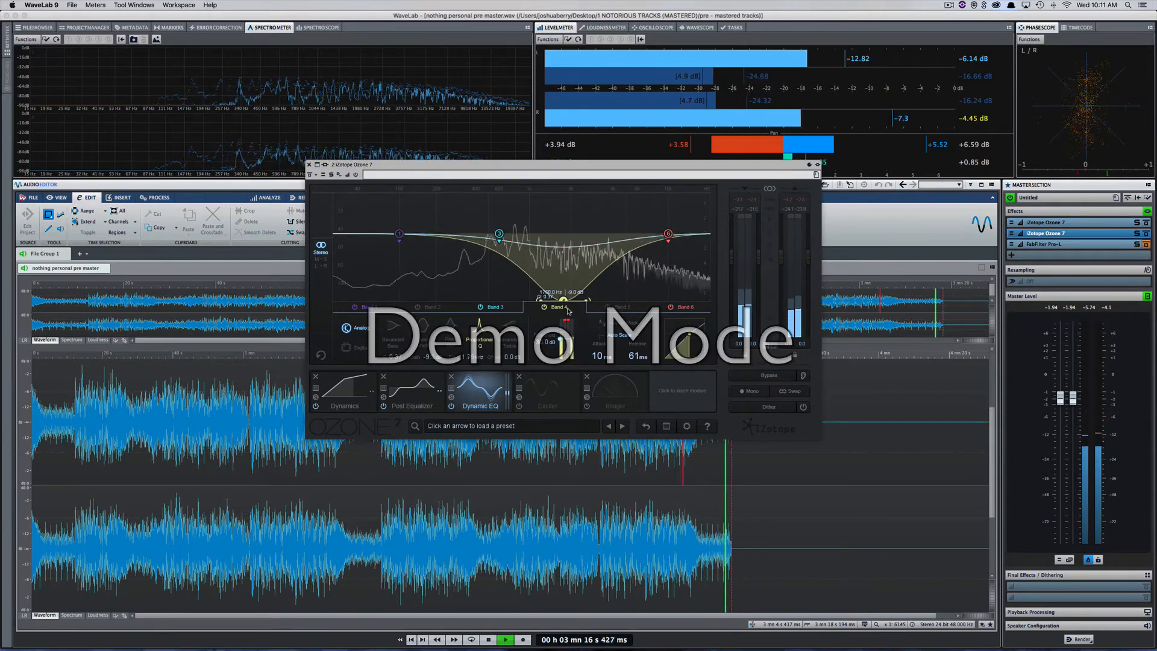
pyautogui.moveTo(567, 311); pyautogui.dragTo(571, 171)
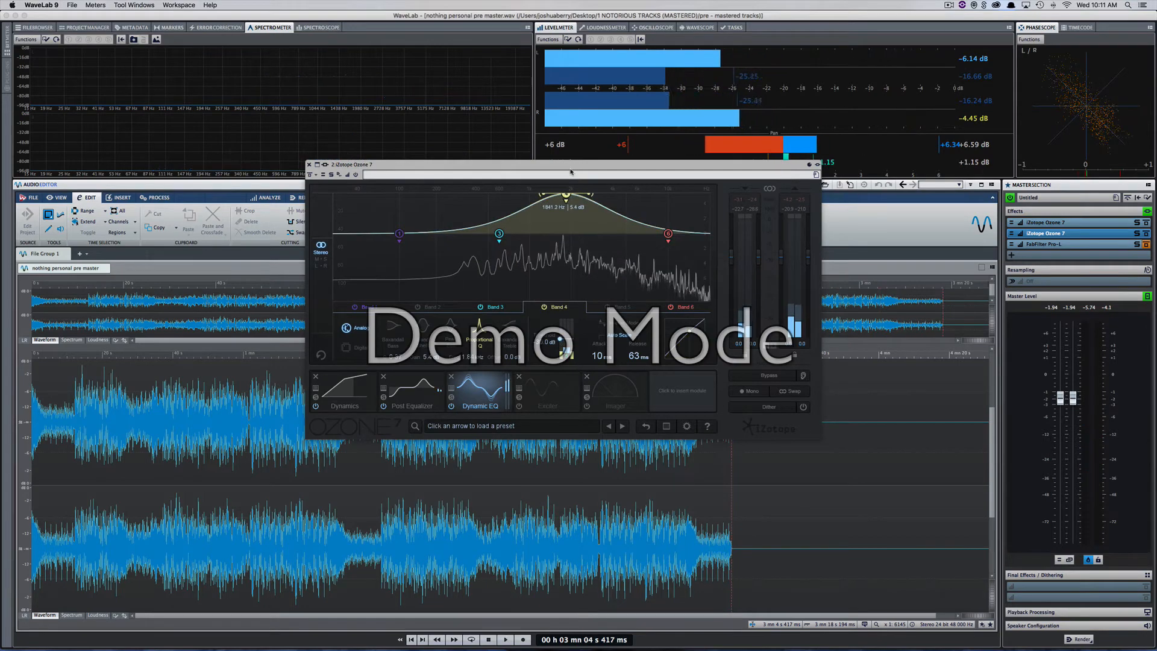
pyautogui.press('space')
pyautogui.press('space')
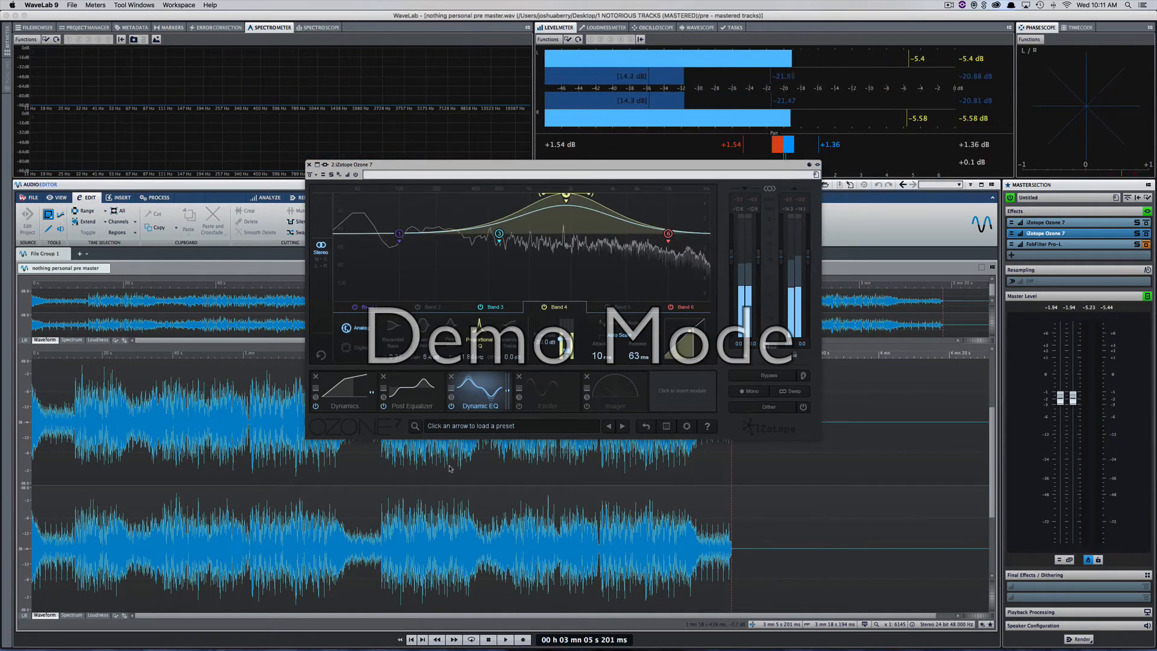
# - From about 1 min 49 s, give Dynamic EQ band 4 a slight boost and band 6 a slight cut, adjusting both thresholds during playback
pyautogui.click(418, 476)
pyautogui.press('space')
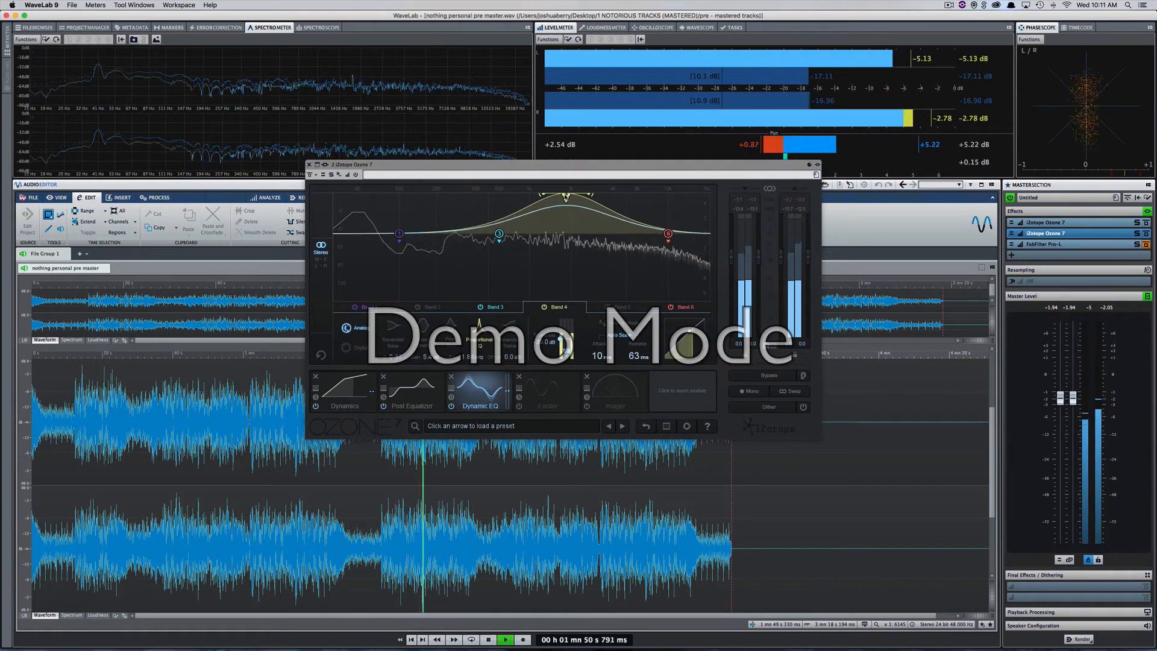
pyautogui.moveTo(565, 195); pyautogui.dragTo(576, 228)
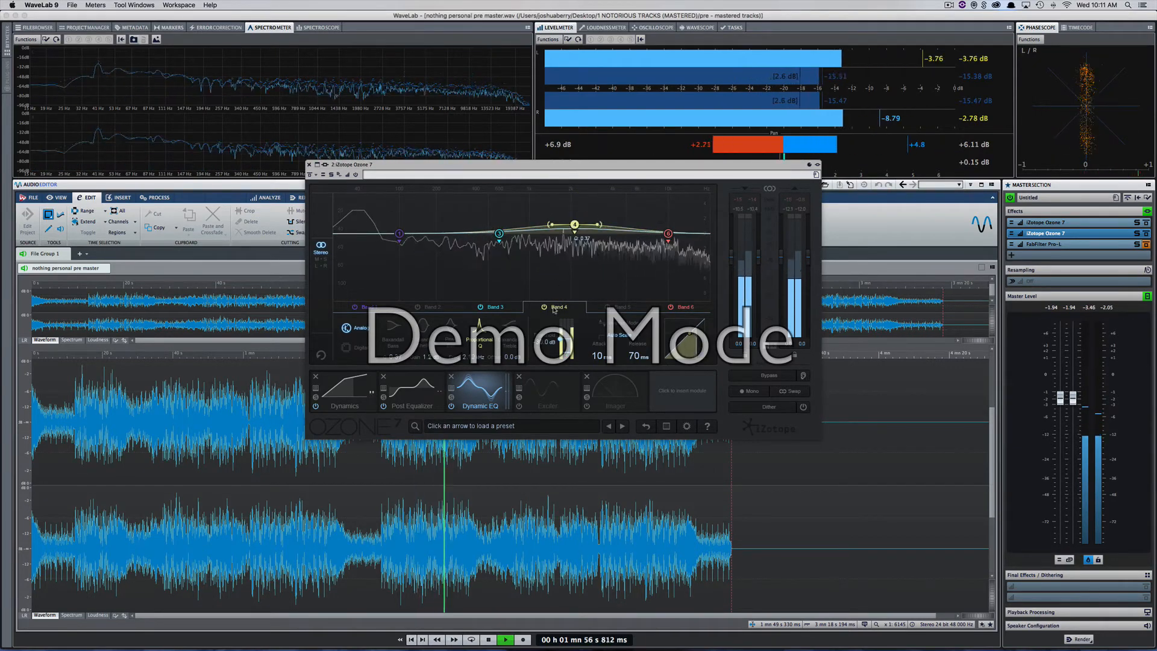
pyautogui.moveTo(561, 340); pyautogui.dragTo(559, 334)
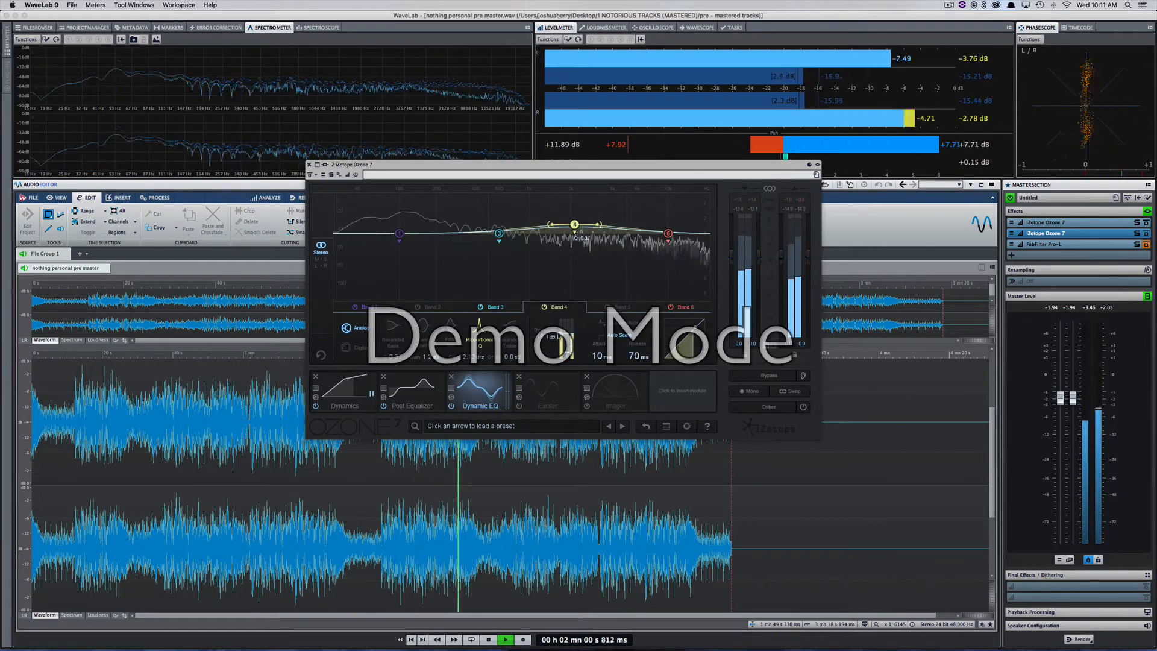
pyautogui.moveTo(668, 233); pyautogui.dragTo(670, 241)
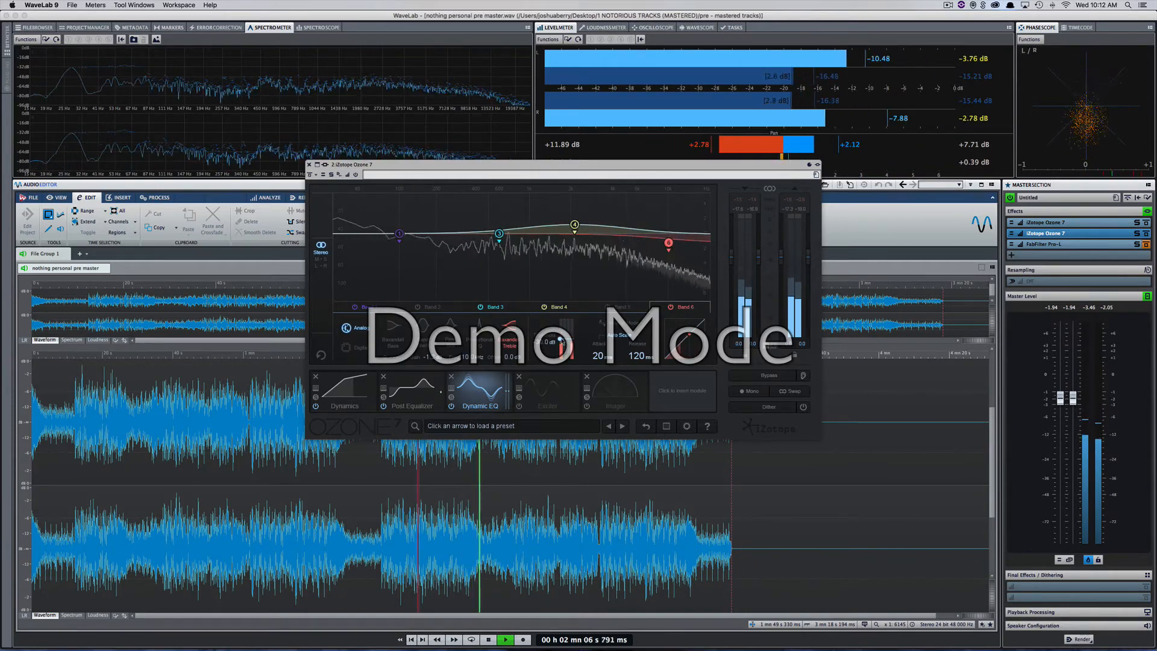
pyautogui.moveTo(560, 339); pyautogui.dragTo(561, 341)
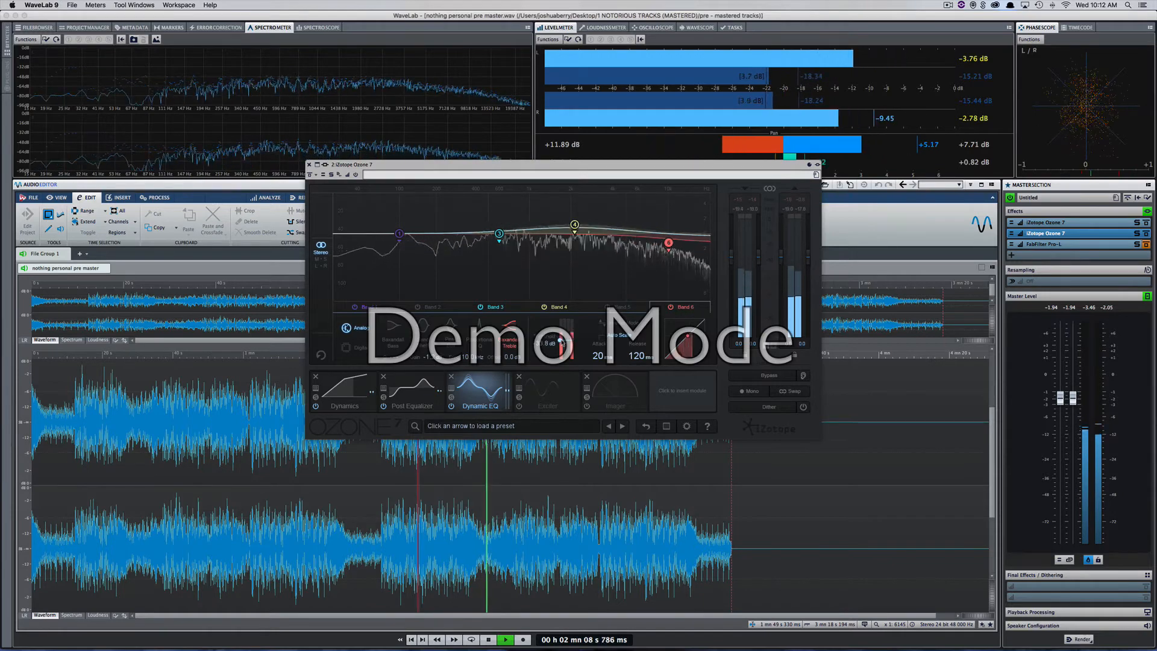
# - Show the bypassed Exciter module and toggle the bypass of all Ozone processing to compare the sound during playback
pyautogui.click(548, 392)
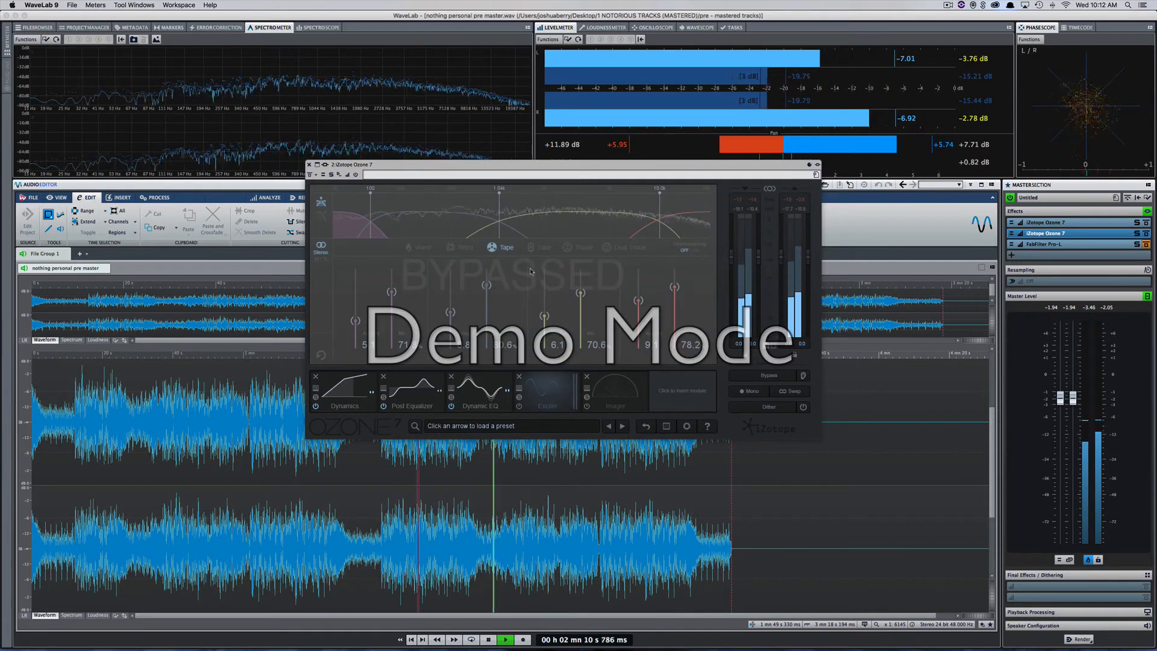
pyautogui.click(770, 376)
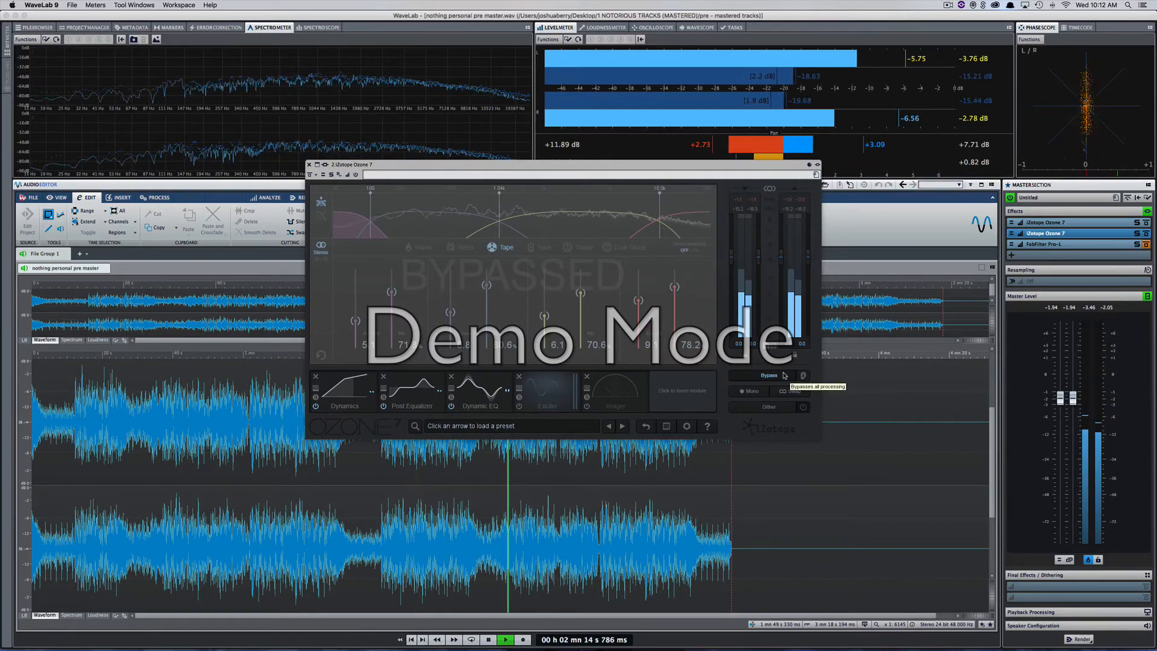
pyautogui.click(770, 379)
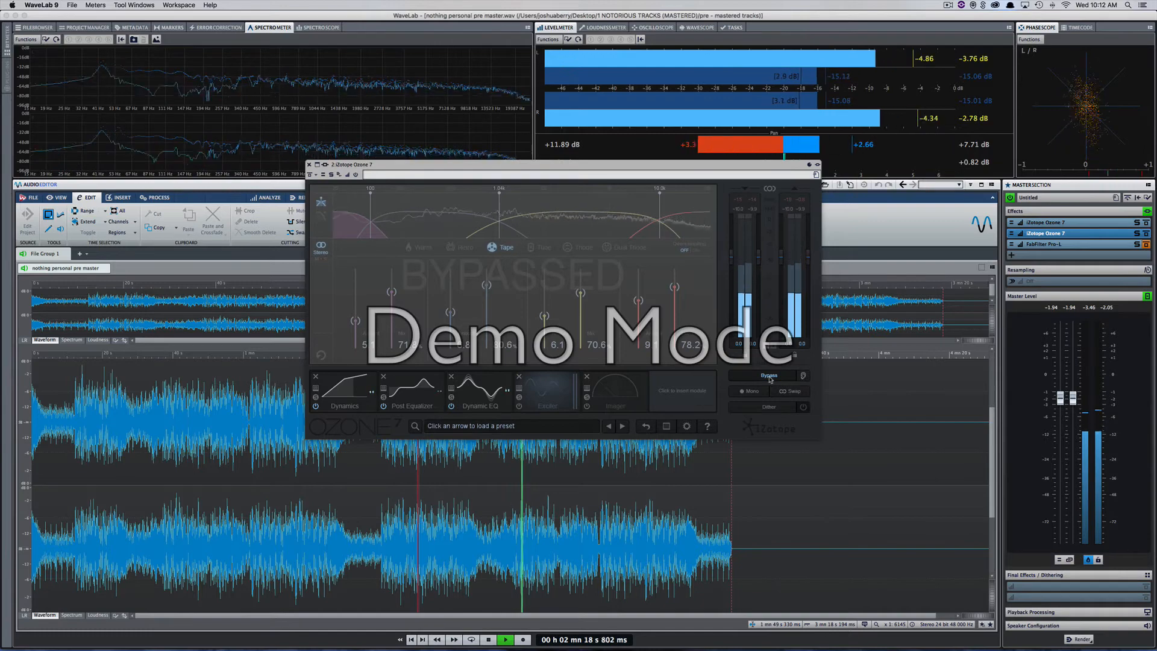
# - Turn off the overall Ozone bypass, enable the Exciter and set its band 1 amount to 4.3 during playback
pyautogui.click(770, 379)
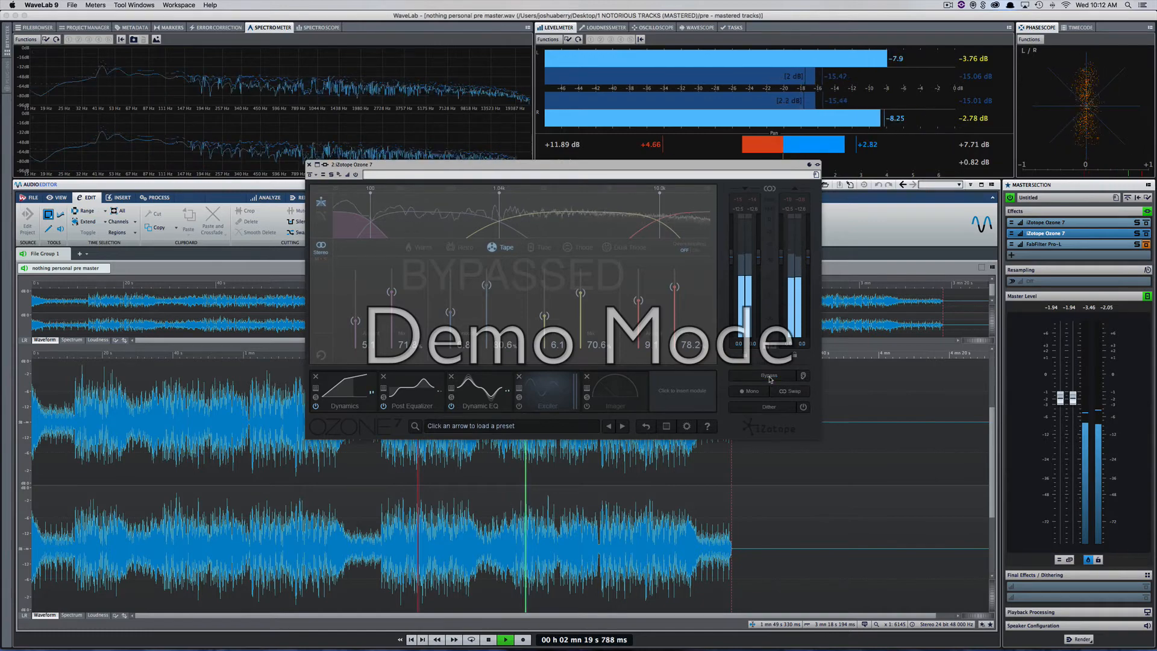
pyautogui.click(518, 406)
pyautogui.press('space')
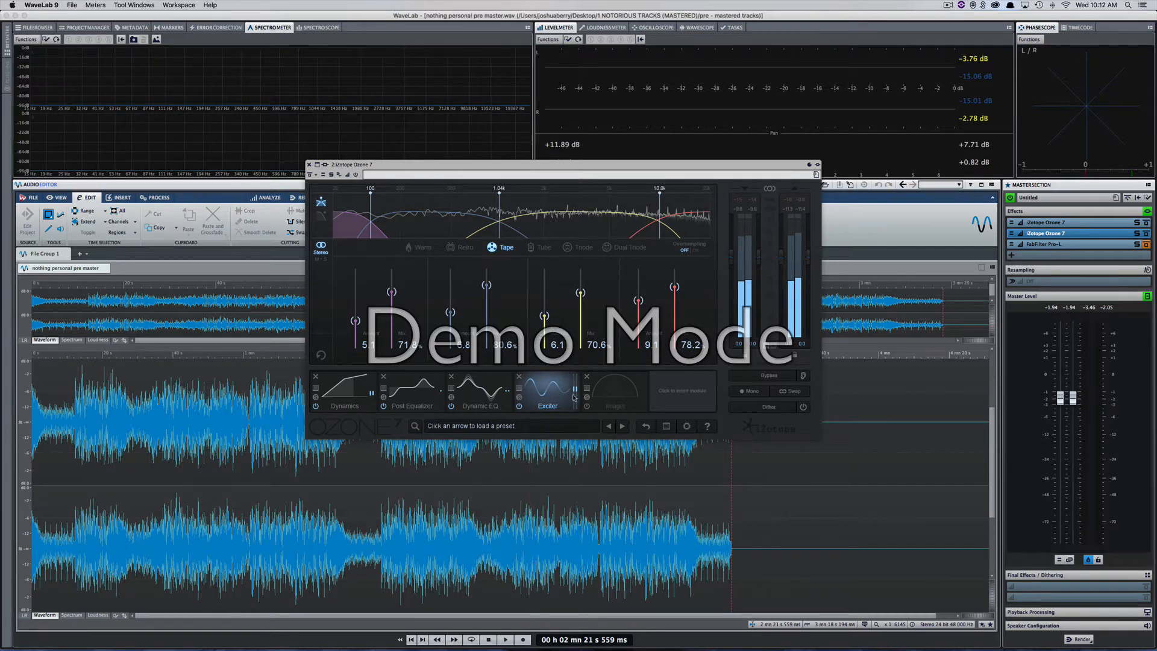
pyautogui.press('space')
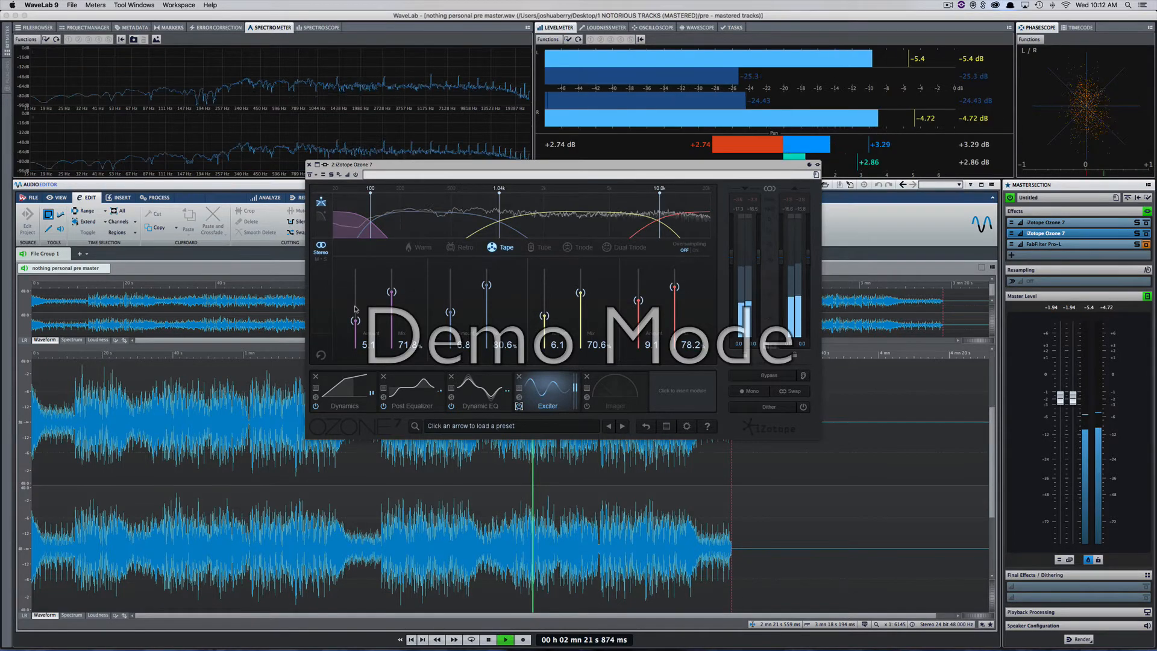
pyautogui.moveTo(355, 319)
pyautogui.mouseDown()
pyautogui.moveTo(355, 269)
pyautogui.moveTo(355, 325)
pyautogui.mouseUp()
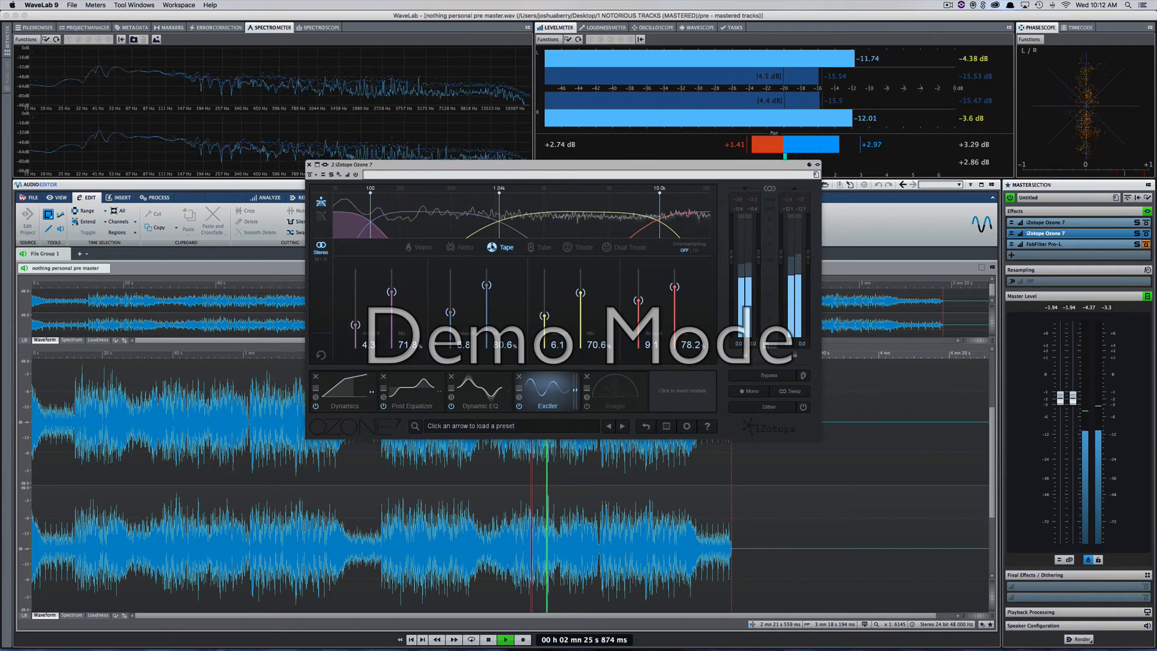
# - Try the Exciter's Retro, Tube and Triode modes against Tape during playback, ending on Tape
pyautogui.click(460, 247)
pyautogui.click(321, 216)
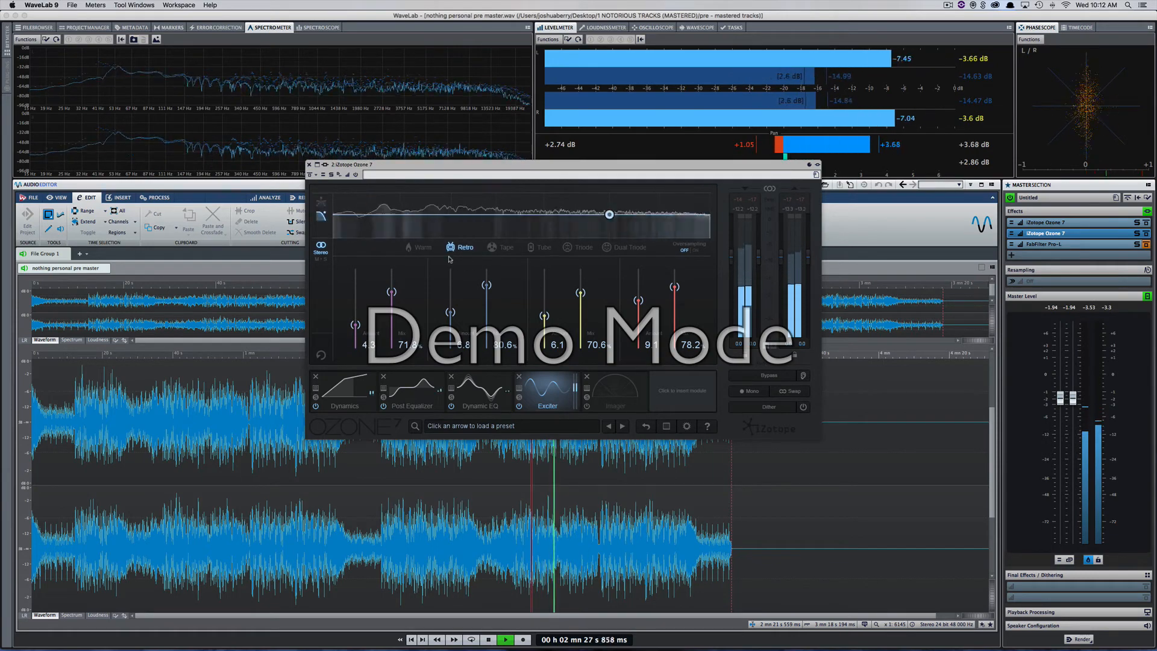
pyautogui.press('space')
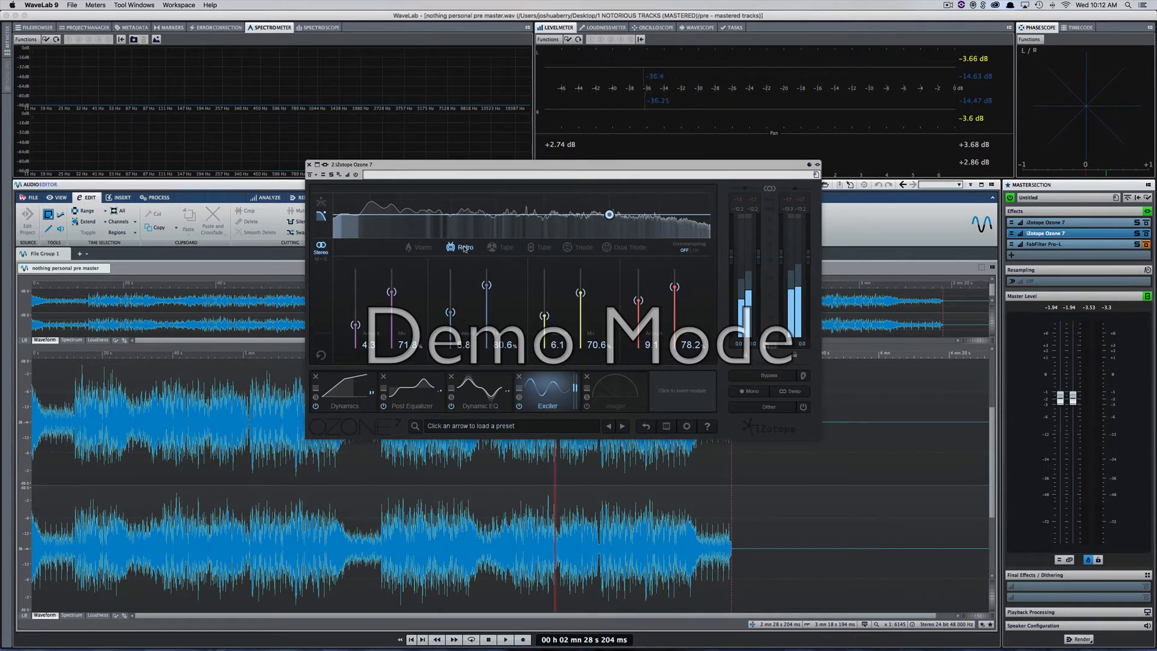
pyautogui.press('space')
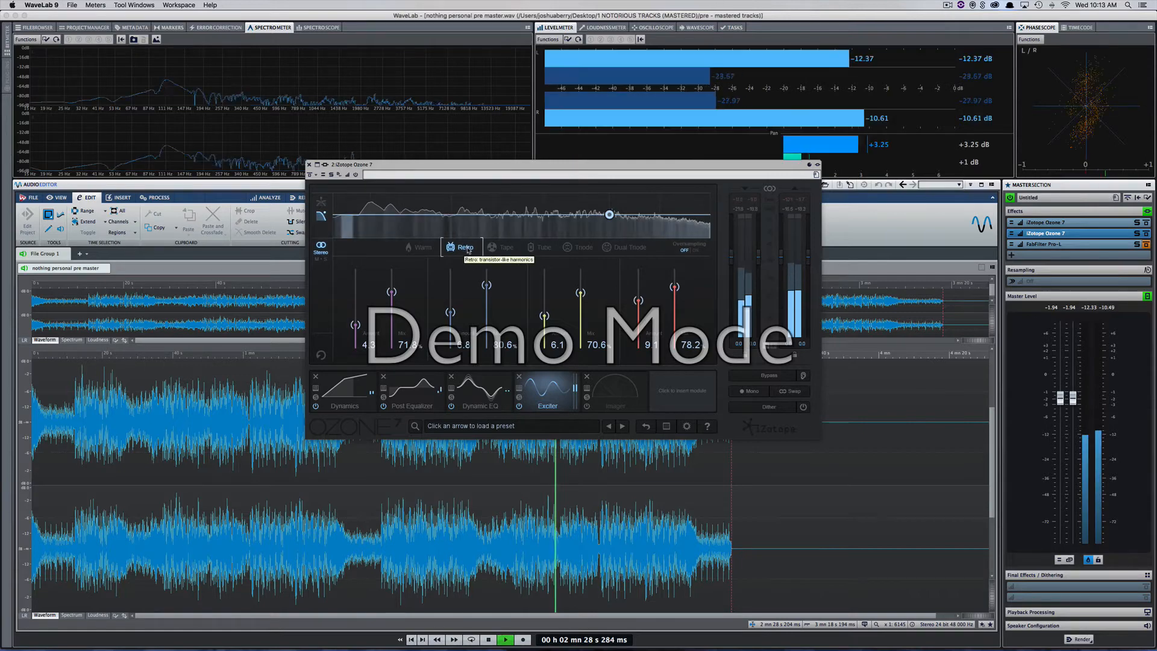
pyautogui.click(500, 247)
pyautogui.click(542, 247)
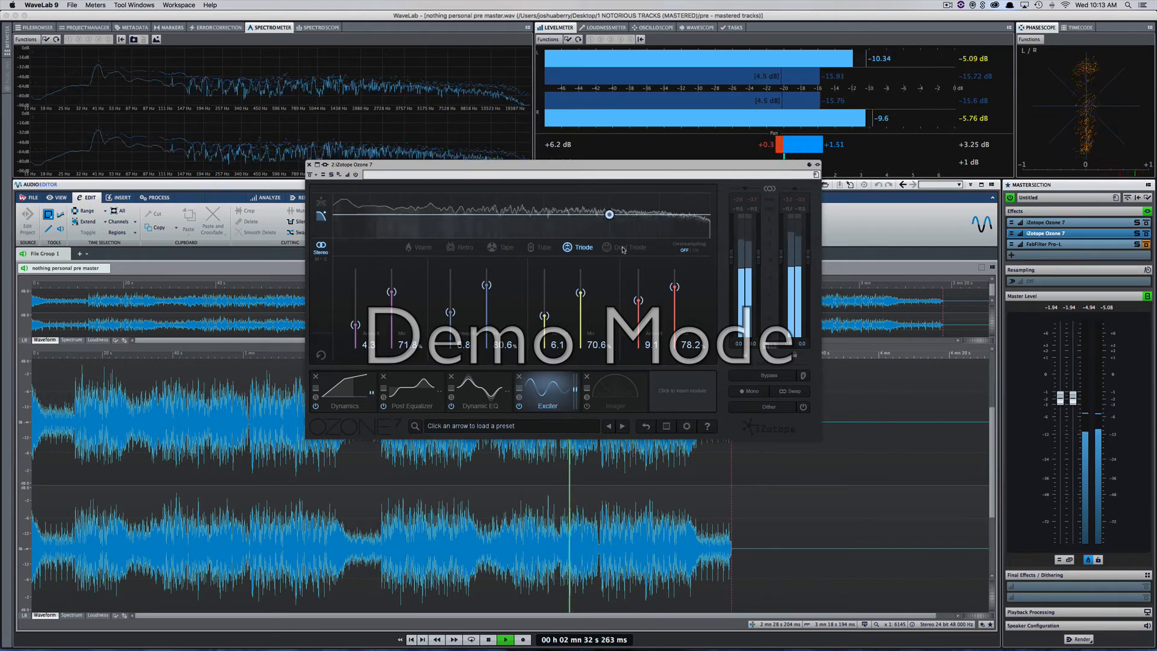
pyautogui.click(493, 249)
pyautogui.press('space')
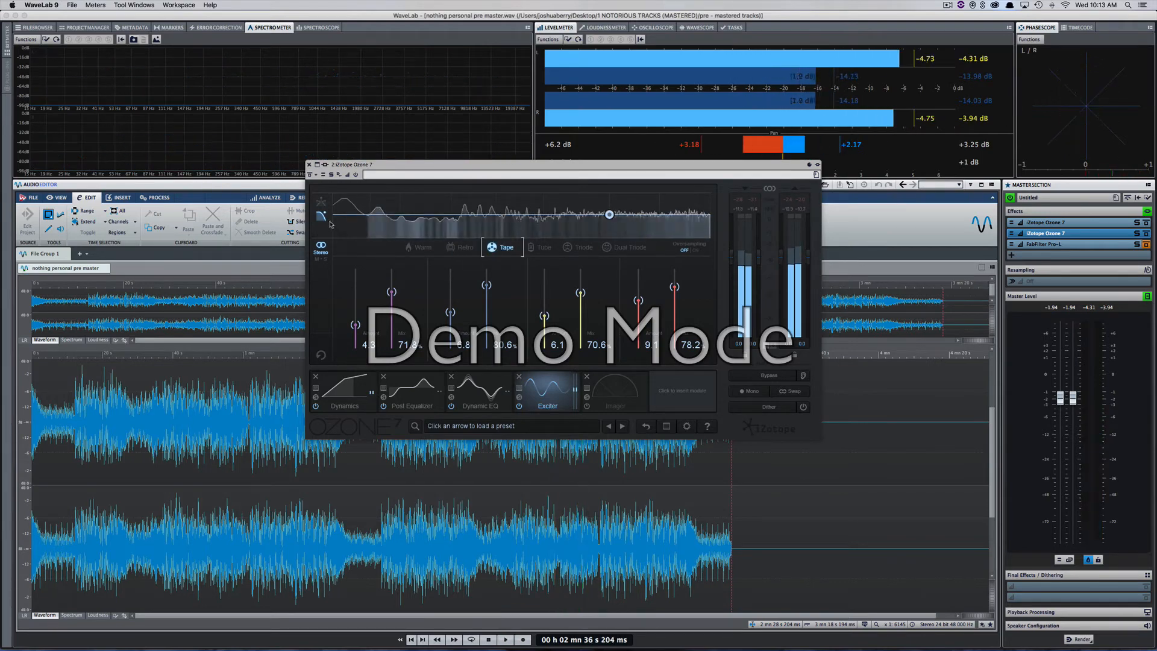
# - During playback, set the Exciter amounts to 4.9 on band 1, 7.5 with 69.4% mix on band 3 and 7.3 on band 4, and fine-tune band 2
pyautogui.press('space')
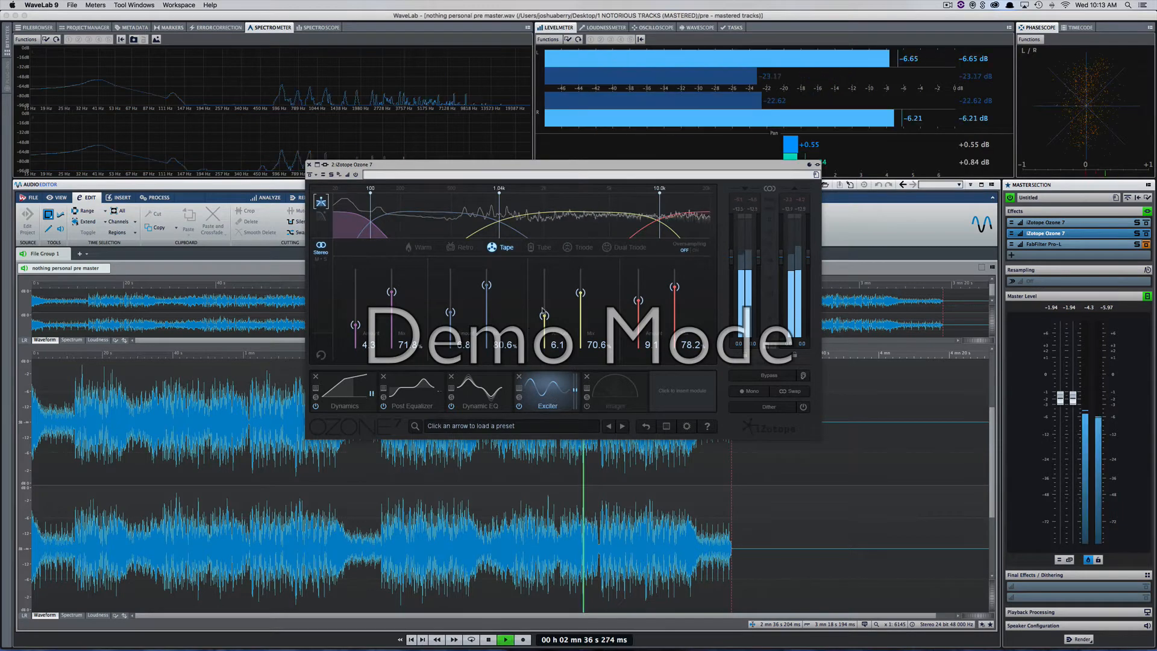
pyautogui.moveTo(546, 316); pyautogui.dragTo(580, 295)
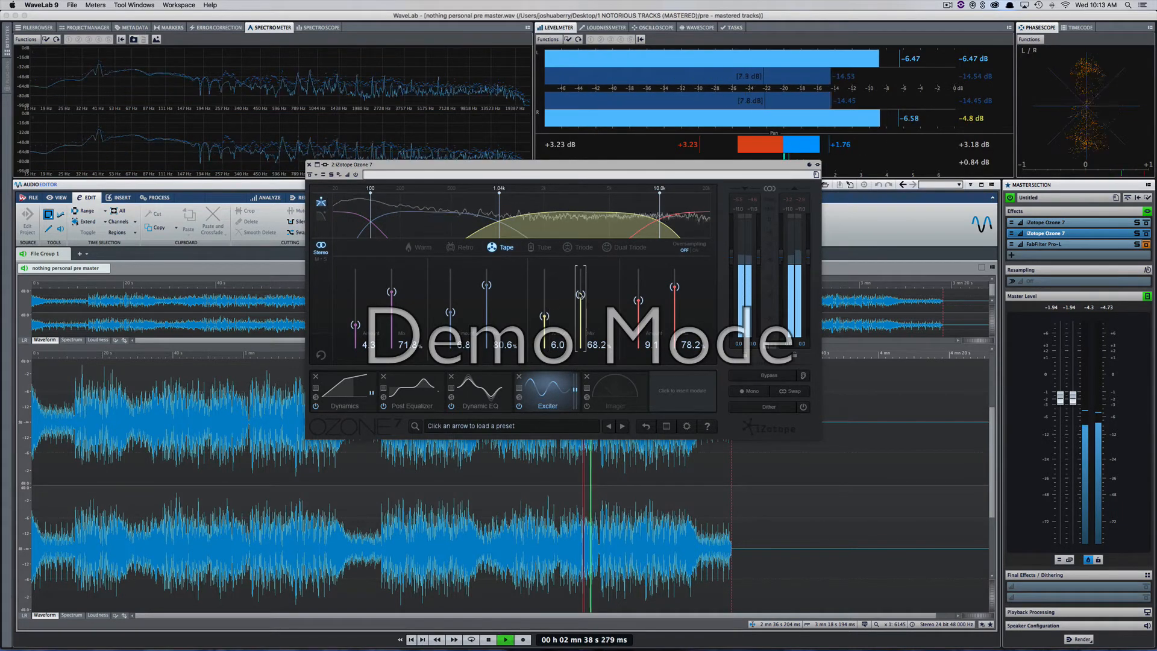
pyautogui.moveTo(450, 313); pyautogui.dragTo(450, 321)
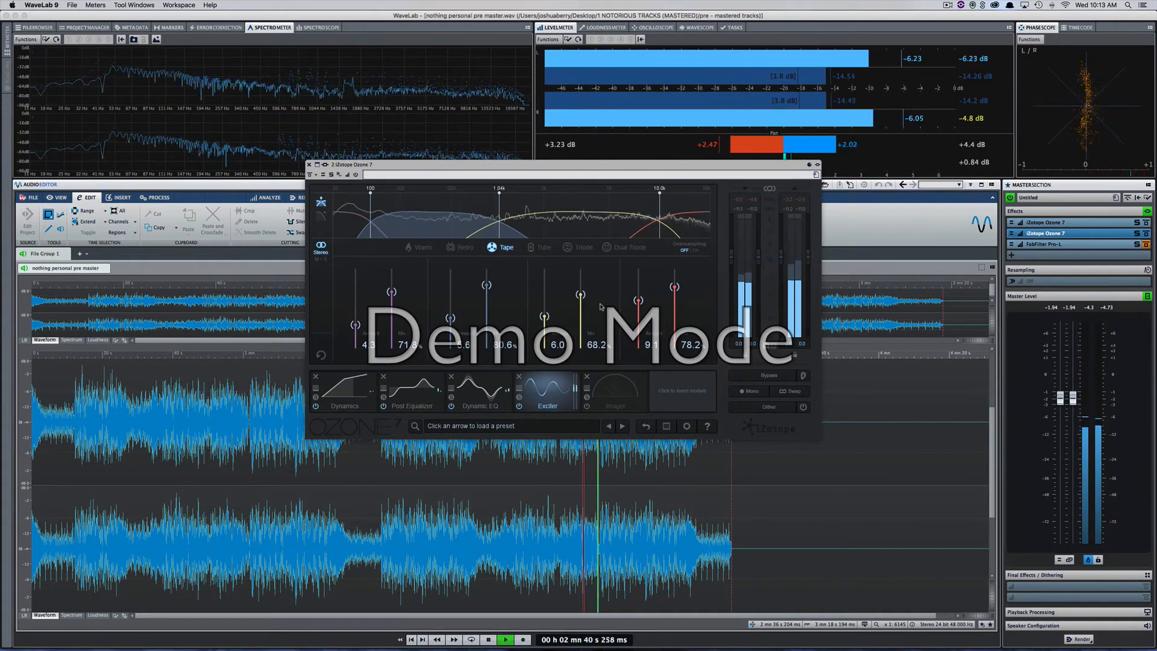
pyautogui.moveTo(638, 300); pyautogui.dragTo(637, 313)
pyautogui.moveTo(544, 316); pyautogui.dragTo(580, 293)
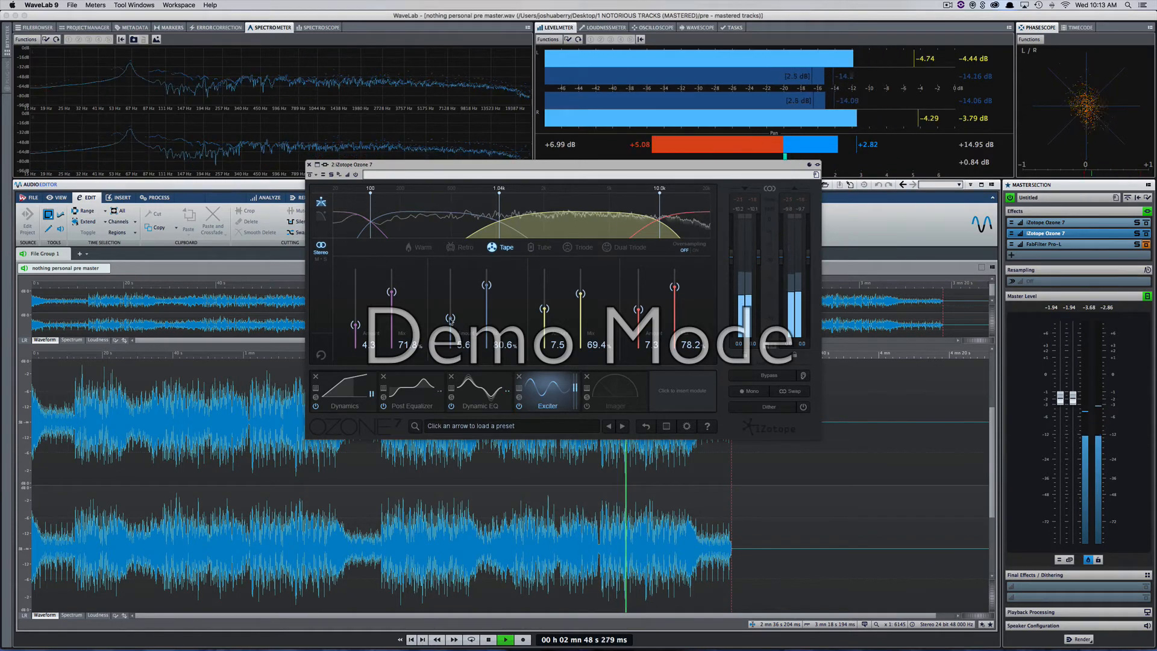
pyautogui.moveTo(450, 319); pyautogui.dragTo(450, 315)
pyautogui.moveTo(356, 324); pyautogui.dragTo(356, 321)
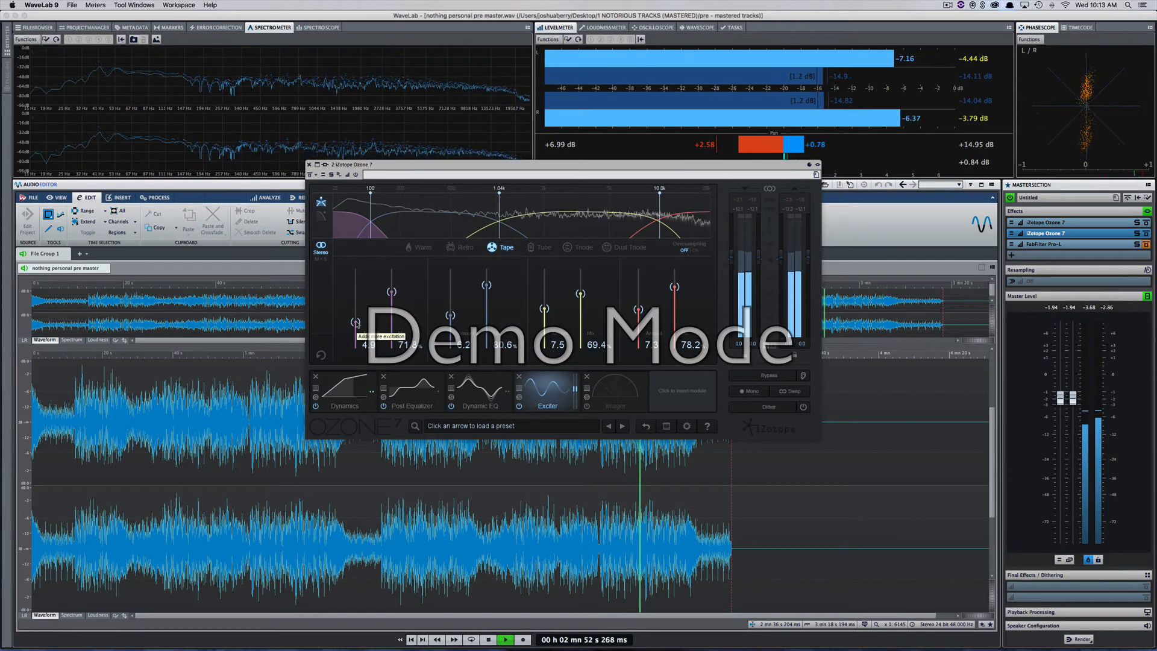
pyautogui.press('space')
# - Enable the Imager module and set its stereo width to -99.3 on band 1 and 81.0 on band 4
pyautogui.click(609, 396)
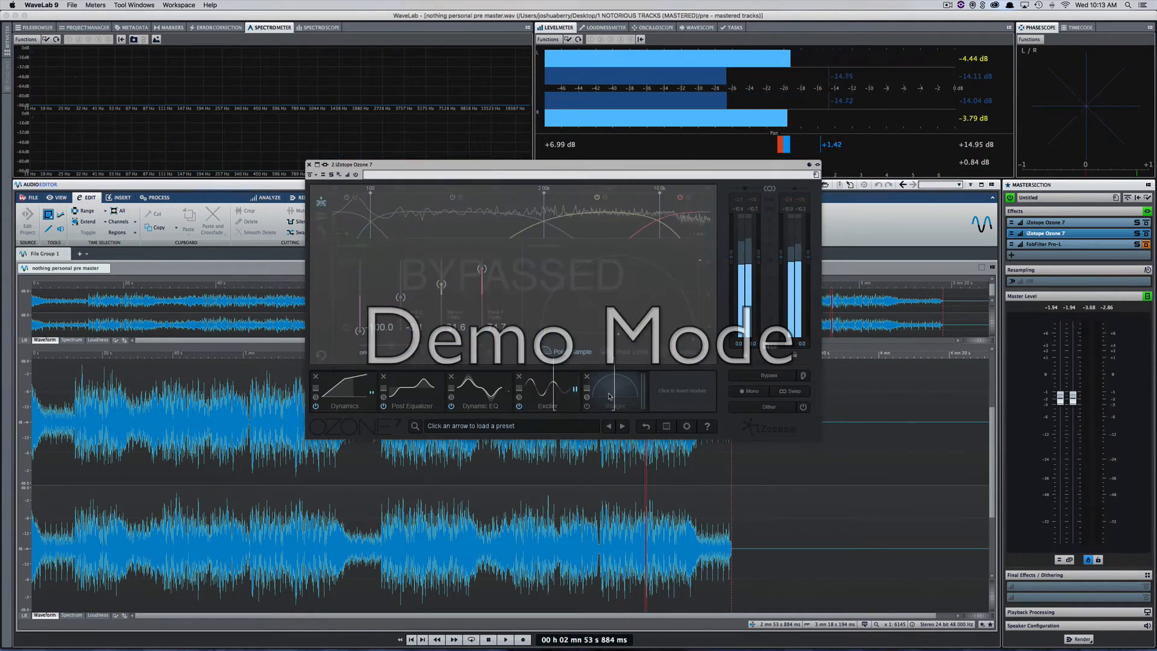
pyautogui.click(586, 406)
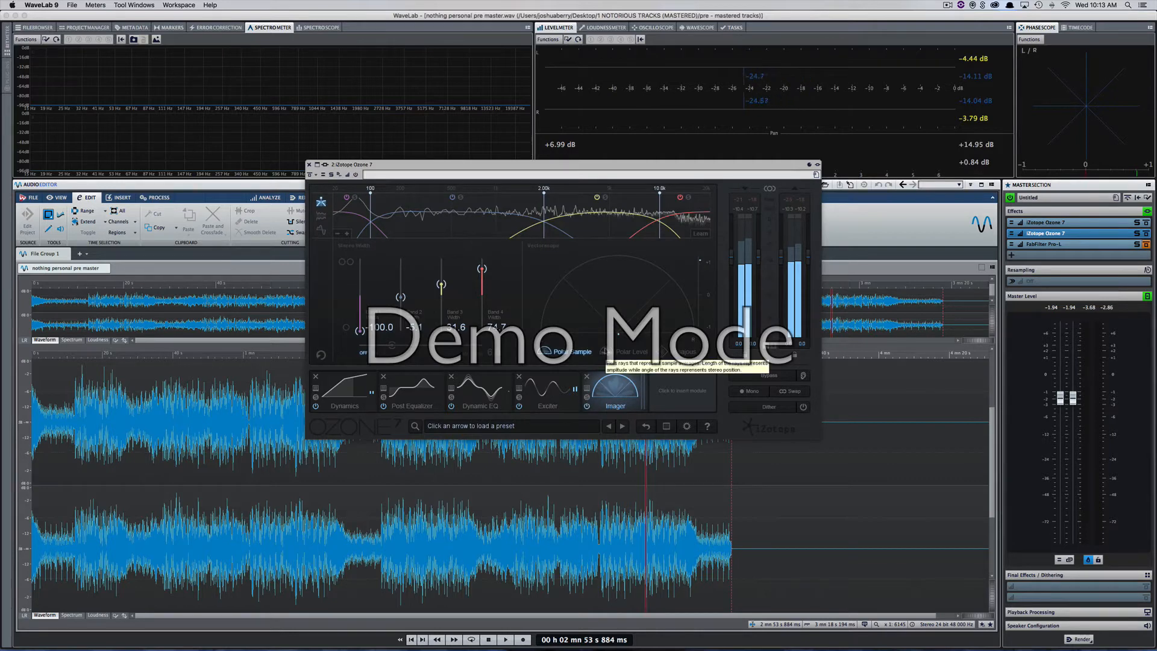
pyautogui.moveTo(482, 270); pyautogui.dragTo(482, 265)
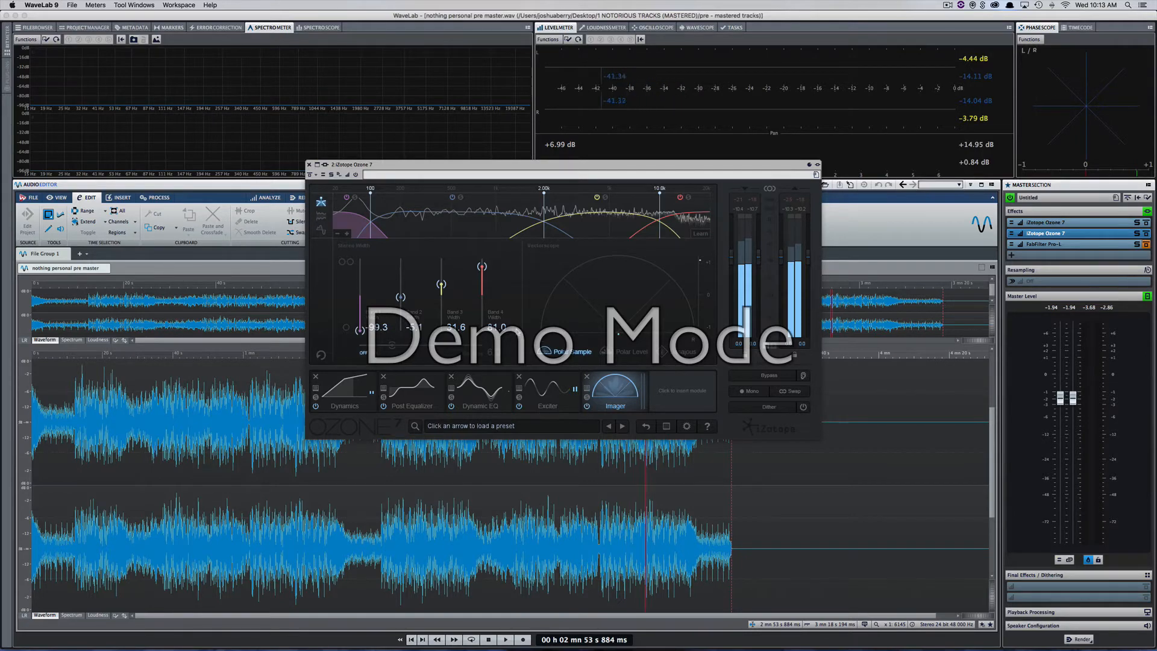
# - Compare the Imager's Polar Sample, Polar Level and Lissajous vectorscope views during playback
pyautogui.press('space')
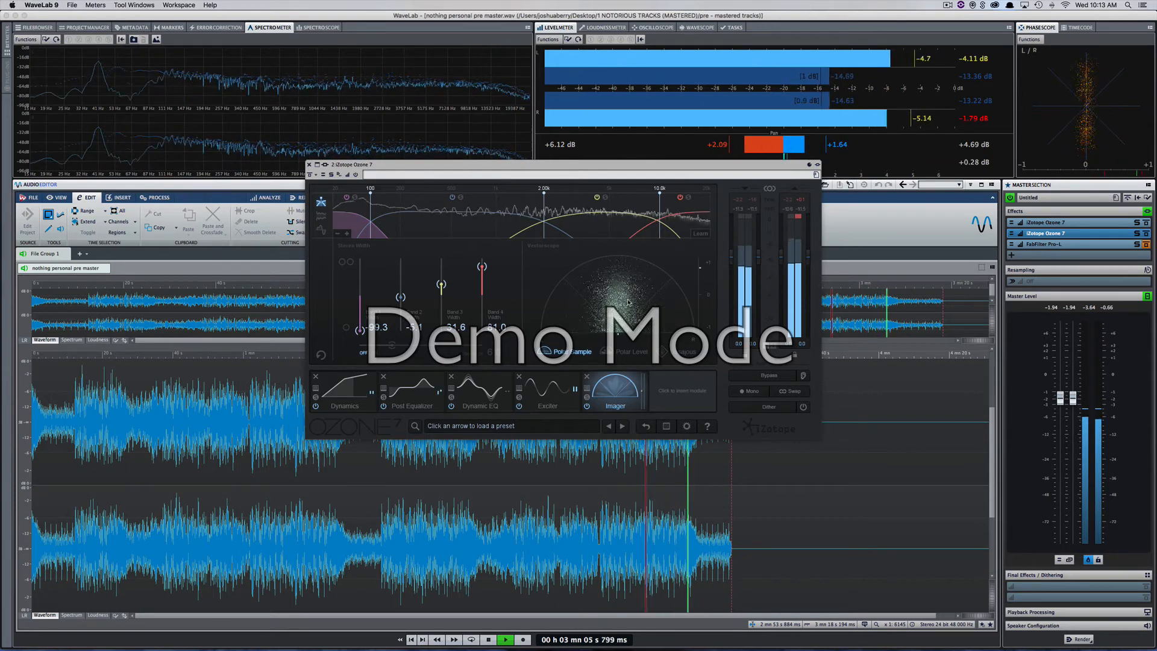
pyautogui.click(621, 353)
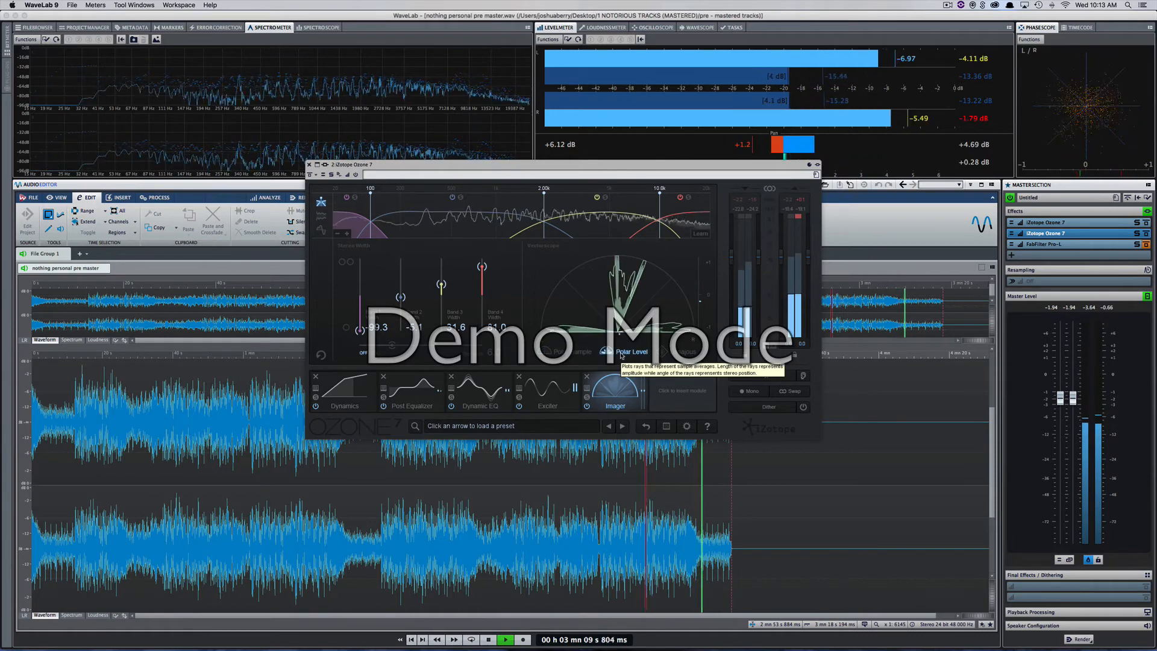
pyautogui.click(669, 352)
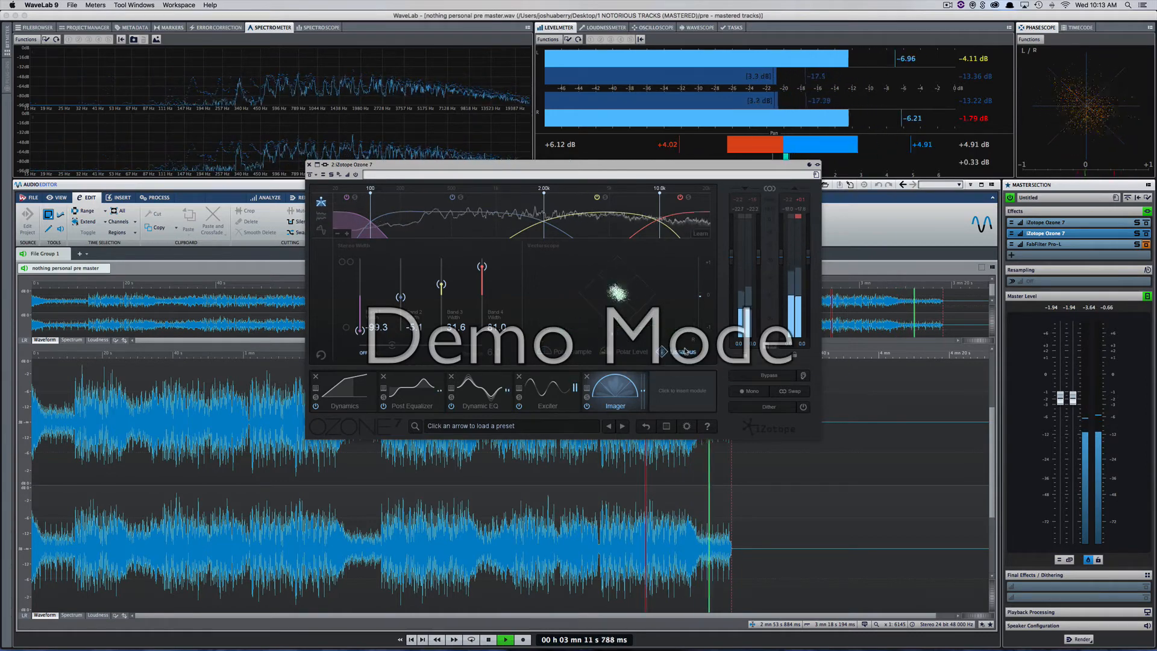
pyautogui.click(570, 353)
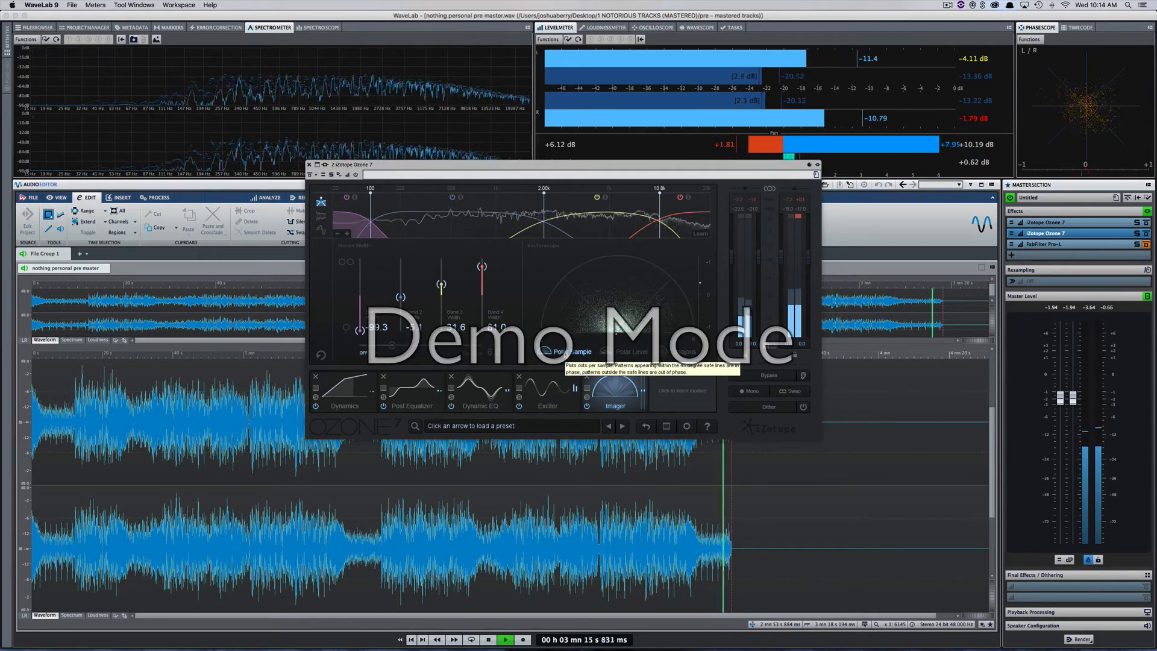
pyautogui.press('space')
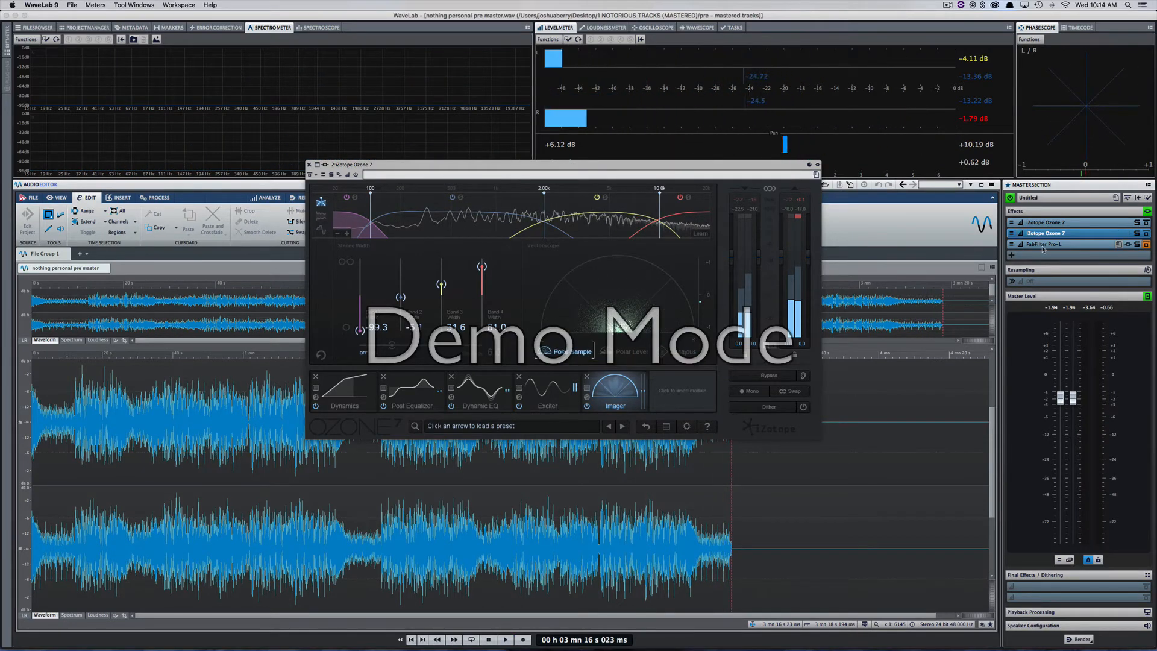
# - Open FabFilter Pro-L, turn off its bypass and arrange its window beside the Ozone window without overlap
pyautogui.click(1078, 244)
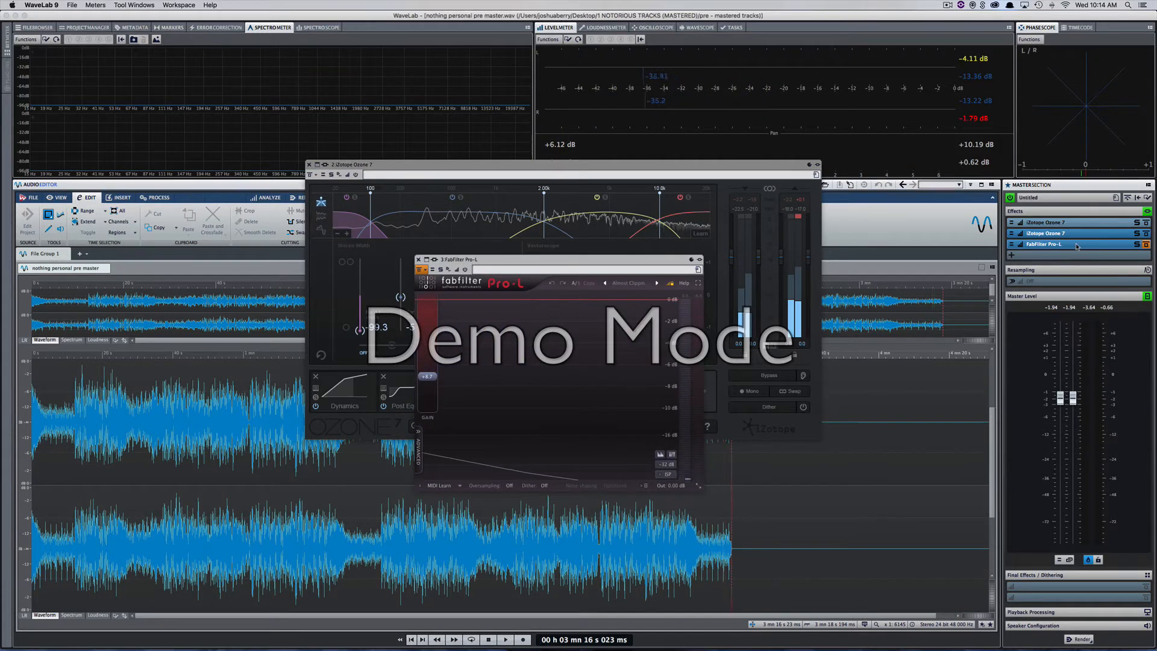
pyautogui.click(1148, 244)
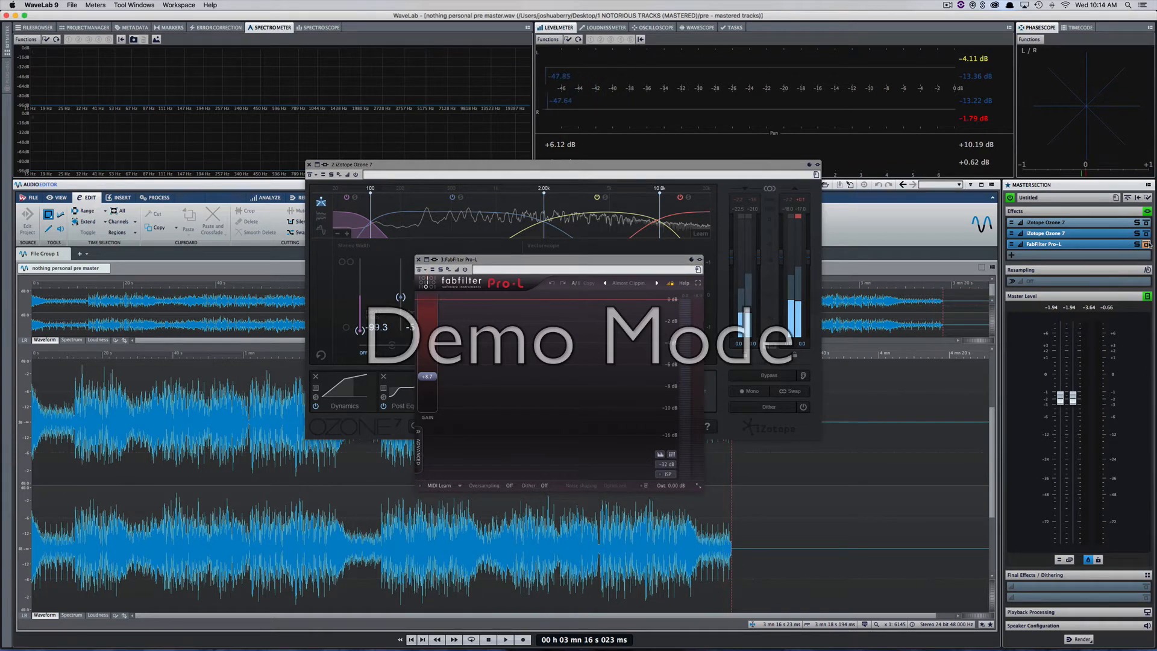
pyautogui.moveTo(594, 259); pyautogui.dragTo(948, 291)
pyautogui.moveTo(562, 162); pyautogui.dragTo(405, 117)
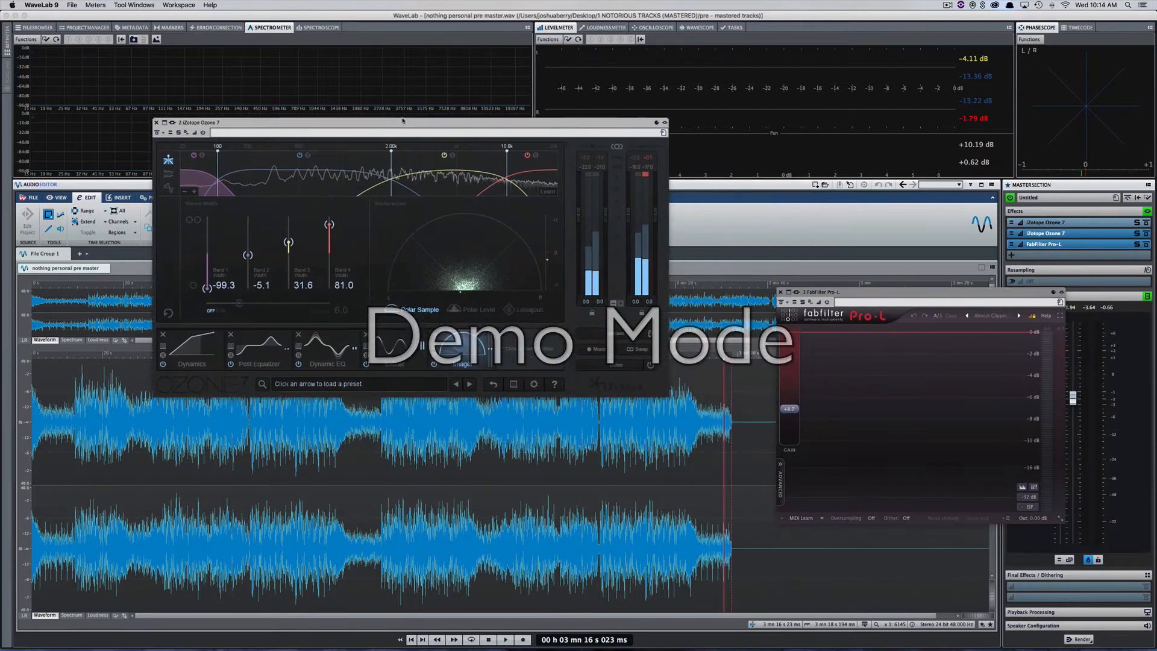
# - Switch the Post Equalizer to left/right mode and set the left channel's band 3 to -0.1 dB at 772 Hz and band 5 to -0.8 dB at 3.83 kHz
pyautogui.click(184, 346)
pyautogui.click(247, 353)
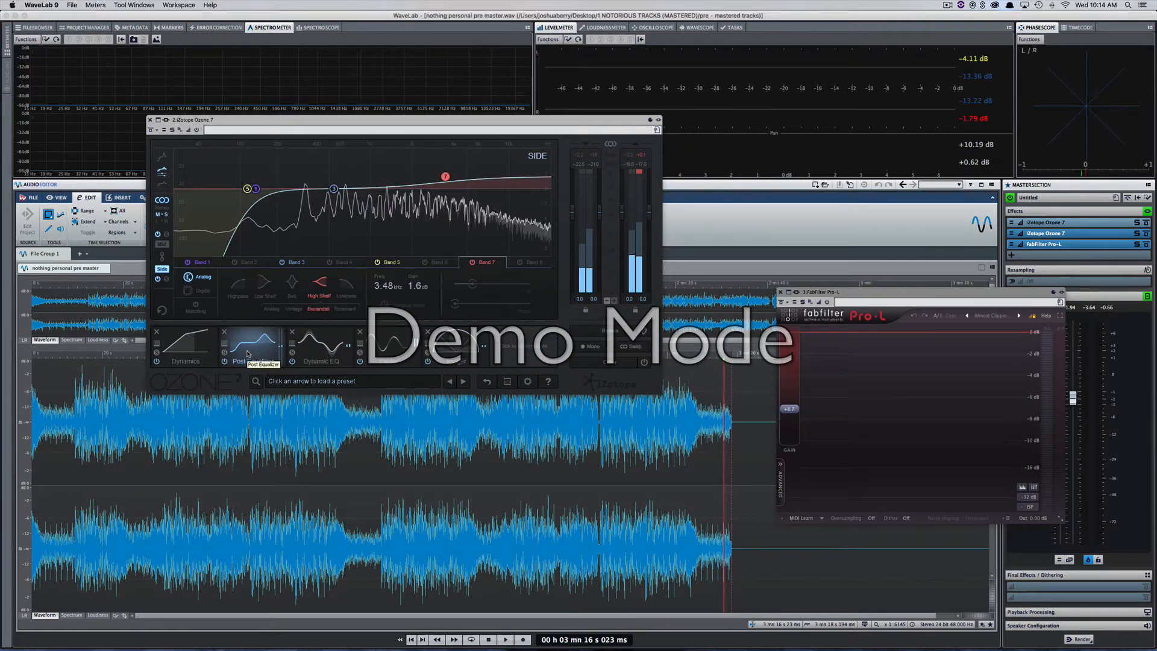
pyautogui.click(162, 224)
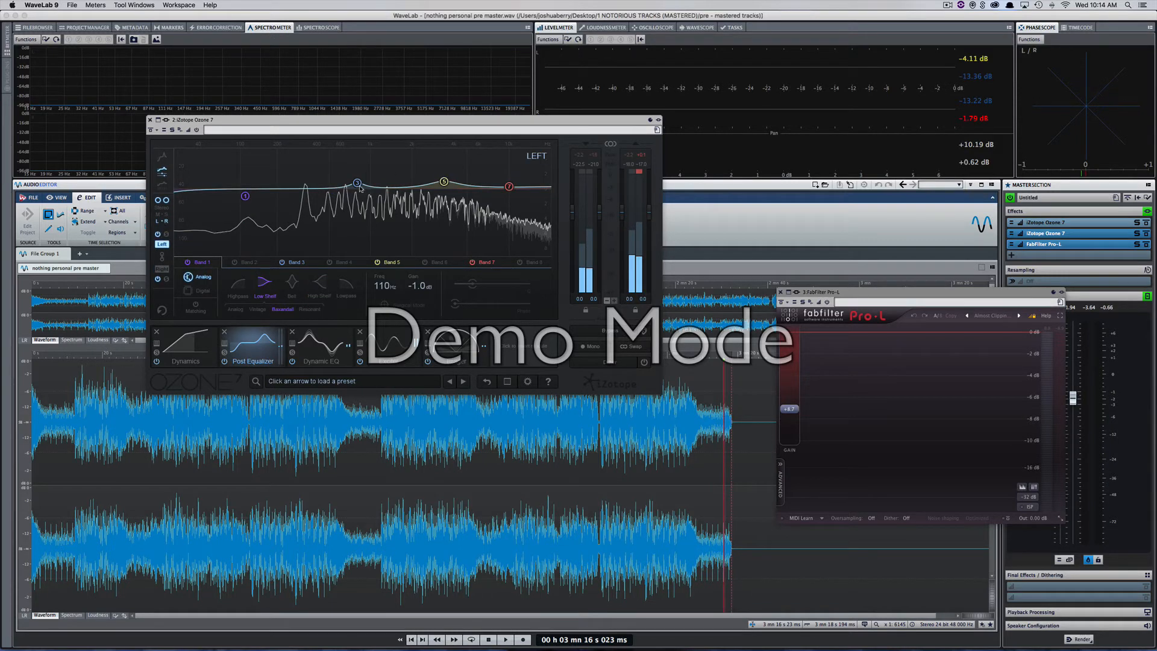
pyautogui.moveTo(357, 184); pyautogui.dragTo(356, 195)
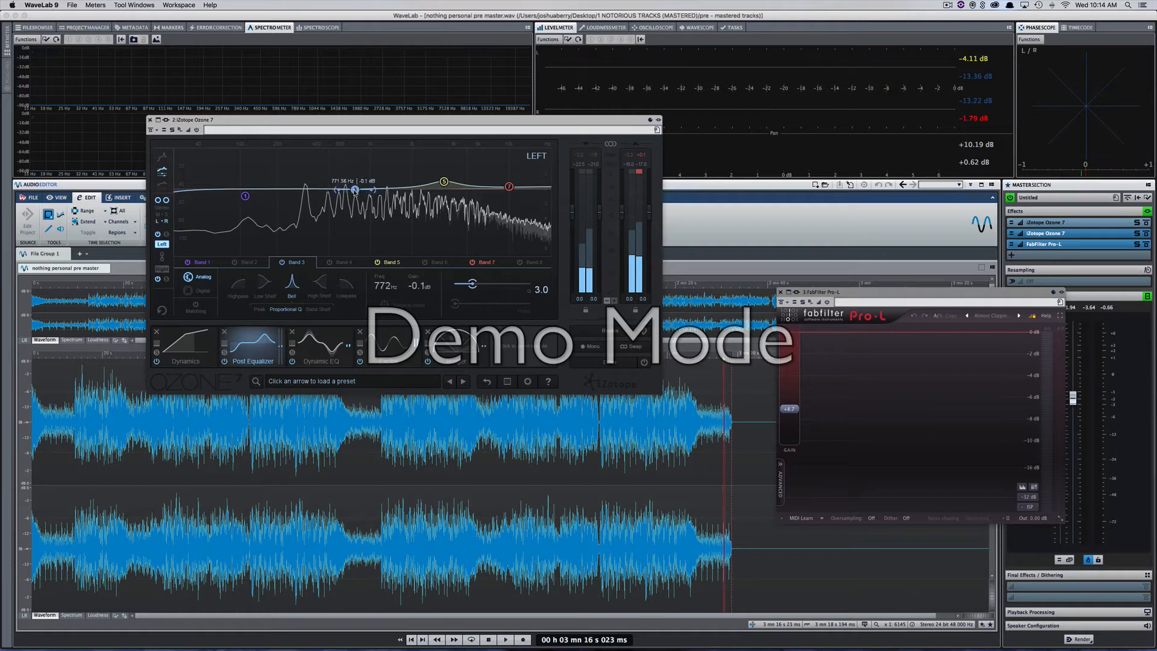
pyautogui.moveTo(440, 185)
pyautogui.mouseDown()
pyautogui.moveTo(478, 202)
pyautogui.moveTo(451, 195)
pyautogui.mouseUp()
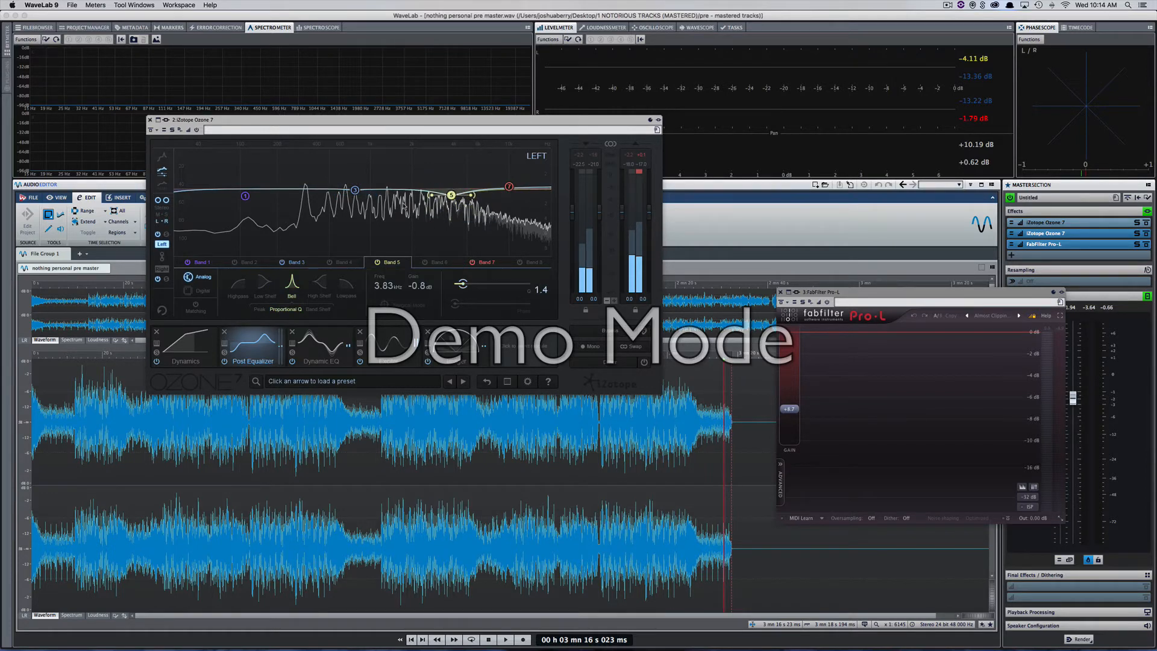
# - Show the Post Equalizer's right channel and set the gain of its band 7 high shelf to 0.7 dB
pyautogui.click(163, 269)
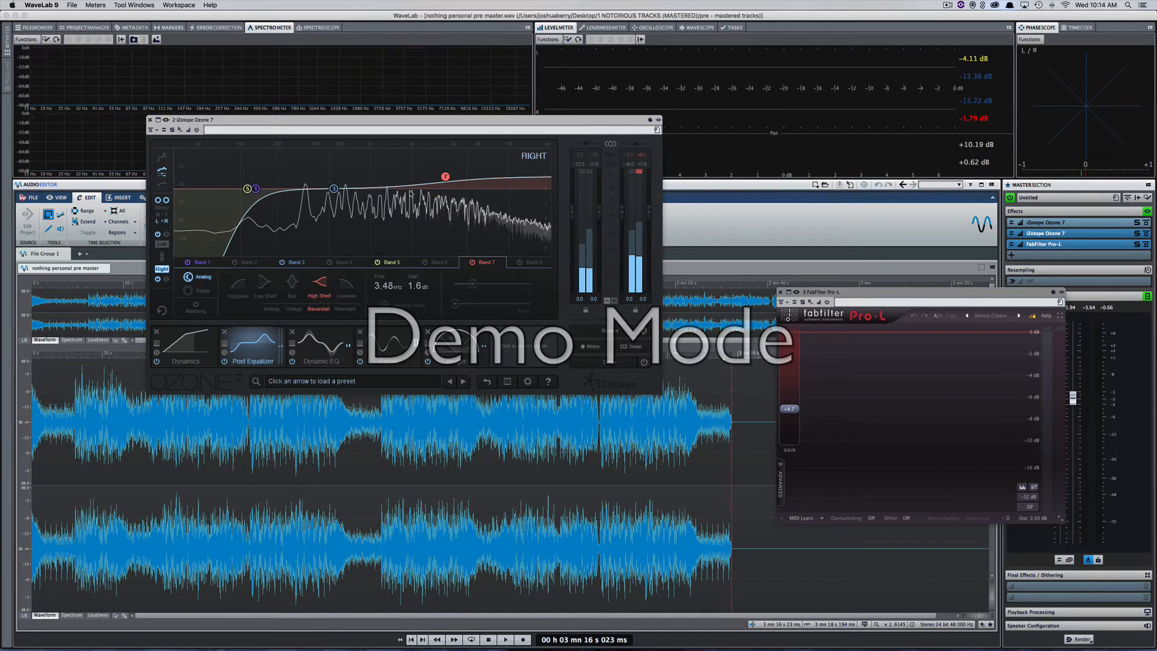
pyautogui.moveTo(442, 180); pyautogui.dragTo(442, 186)
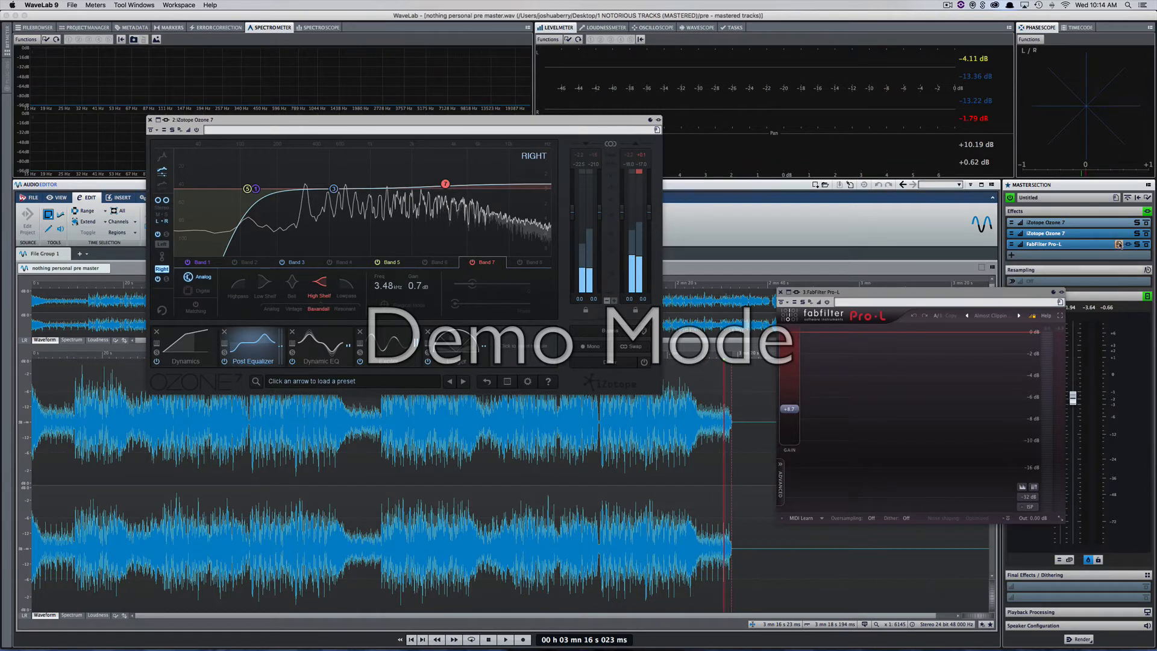
# - Play the track from about 53 s with FabFilter Pro-L bypassed to check the sound of the equalizer changes
pyautogui.press('space')
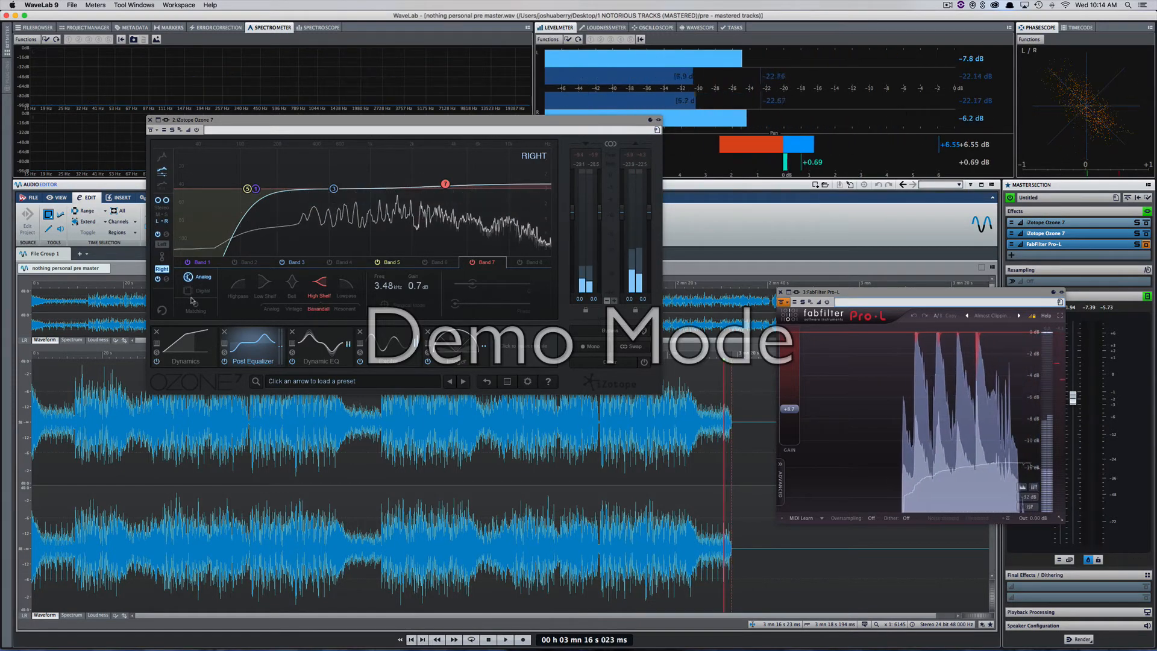
pyautogui.click(220, 434)
pyautogui.press('space')
pyautogui.press('space')
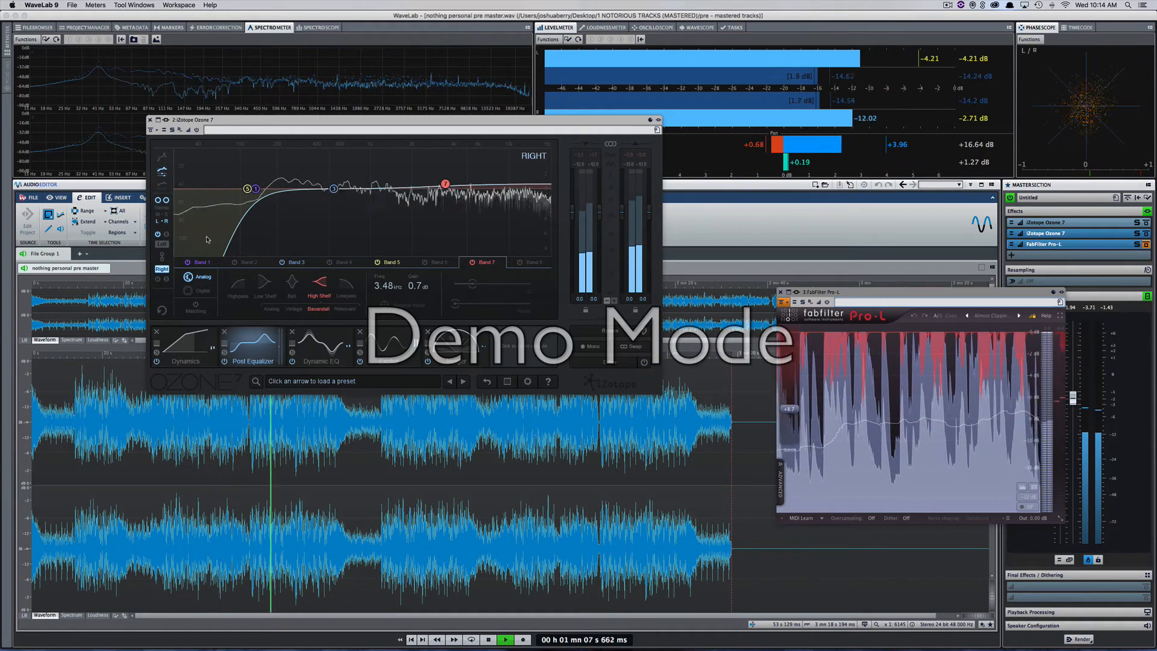
pyautogui.press('space')
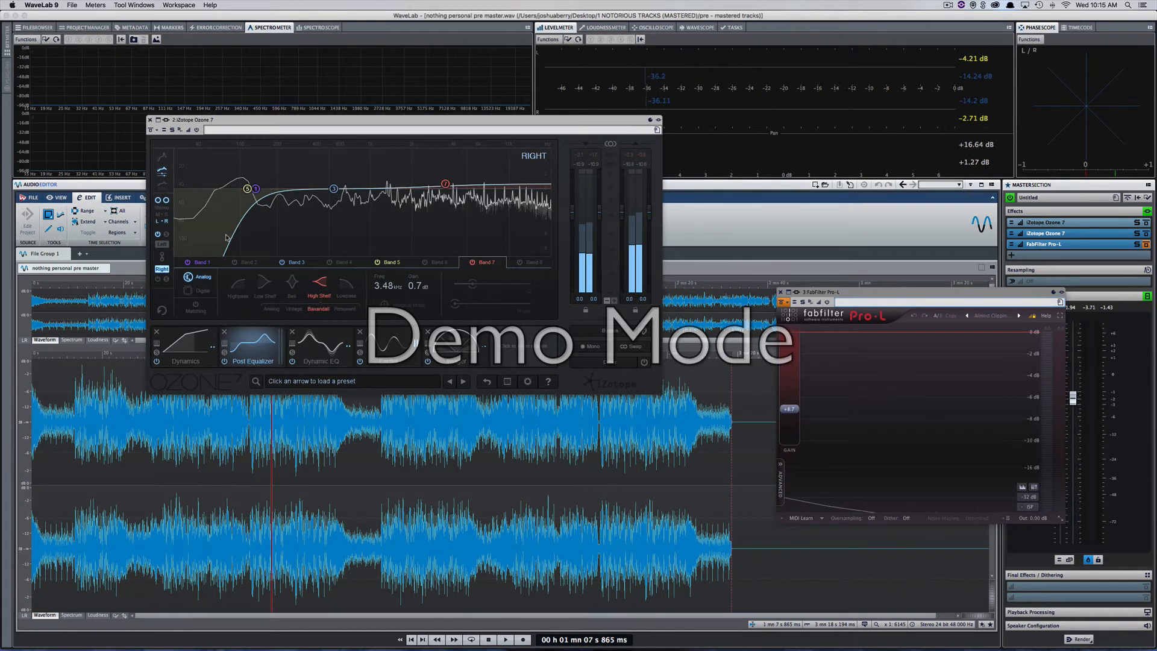
# - On the Post Equalizer's right channel, change band 5 to a Bell filter and set band 7 to 0.1 dB at 3.45 kHz
pyautogui.click(248, 189)
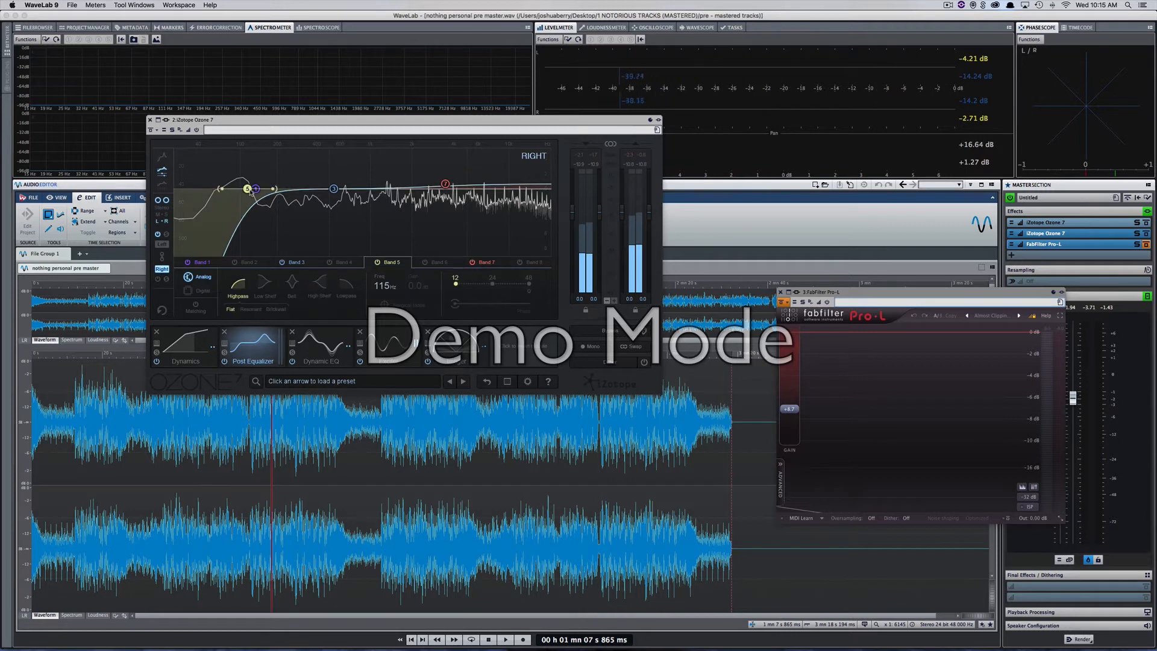
pyautogui.click(292, 282)
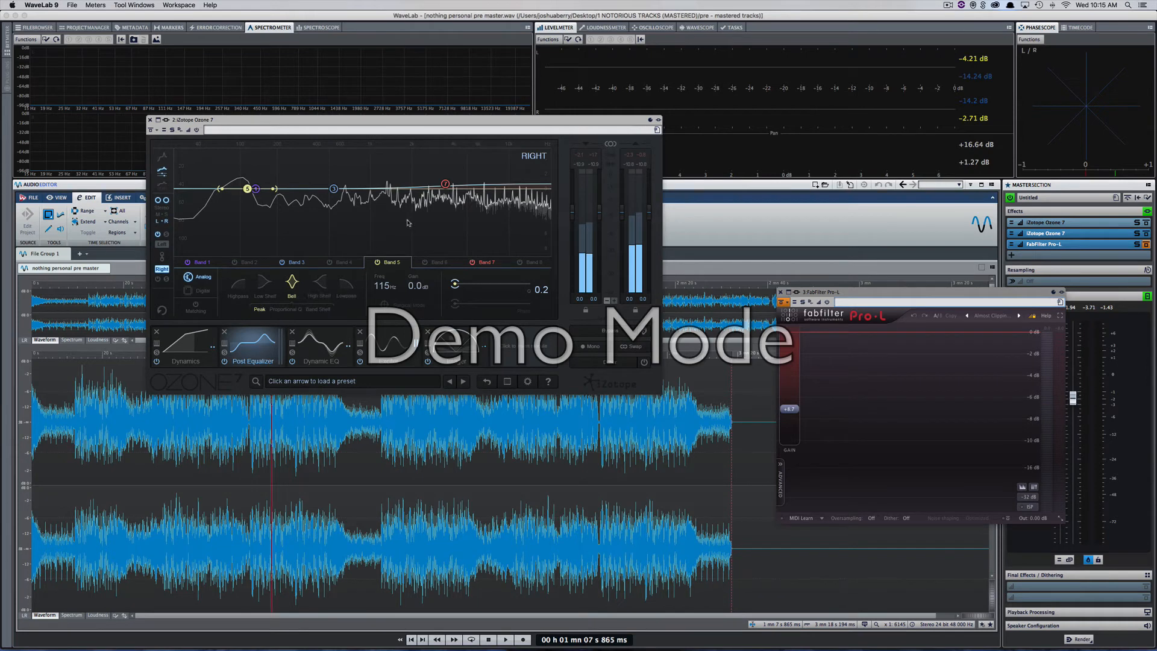
pyautogui.moveTo(445, 184); pyautogui.dragTo(446, 189)
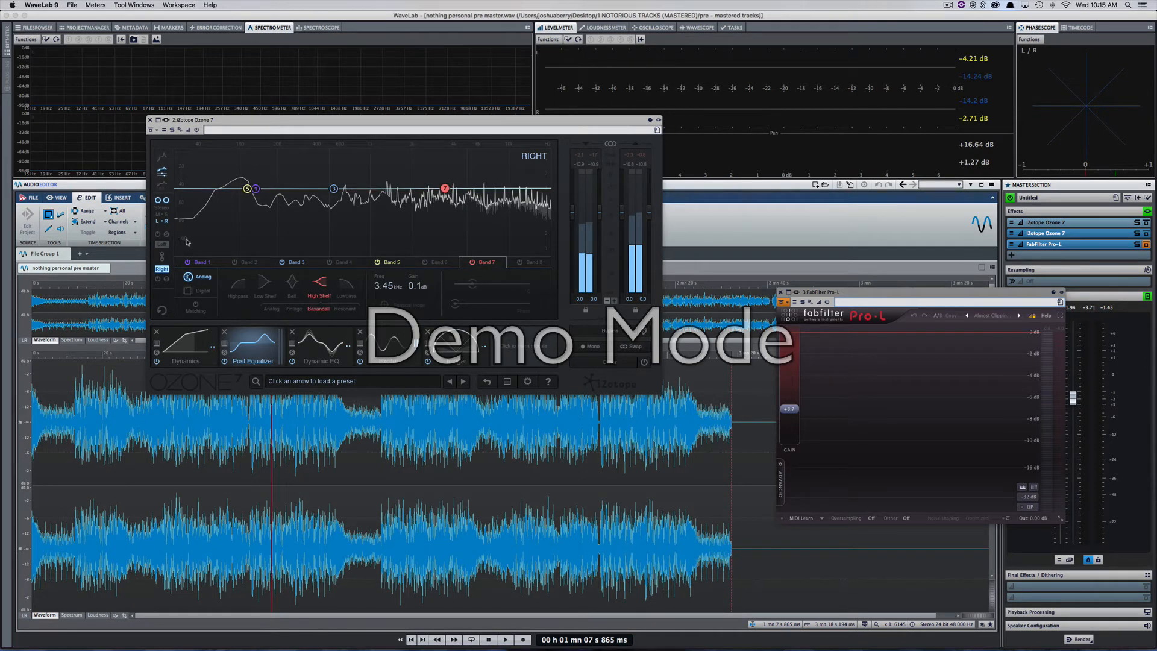
# - Open the Exciter module during playback and set the amount of its lowest band to 4.0
pyautogui.press('space')
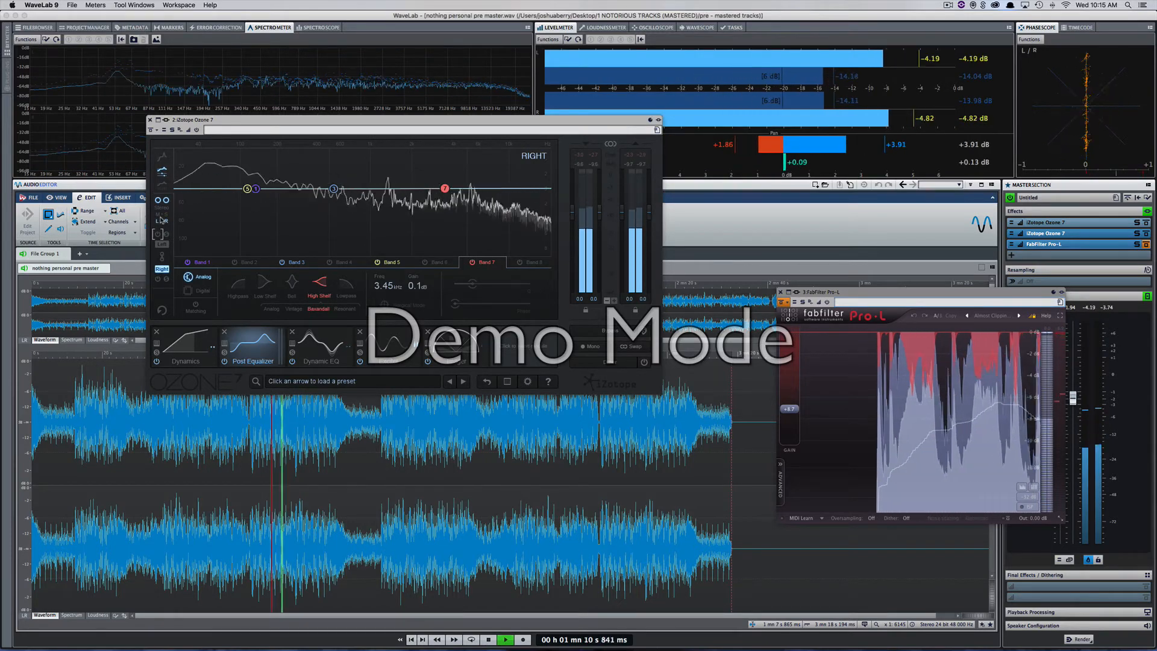
pyautogui.click(378, 349)
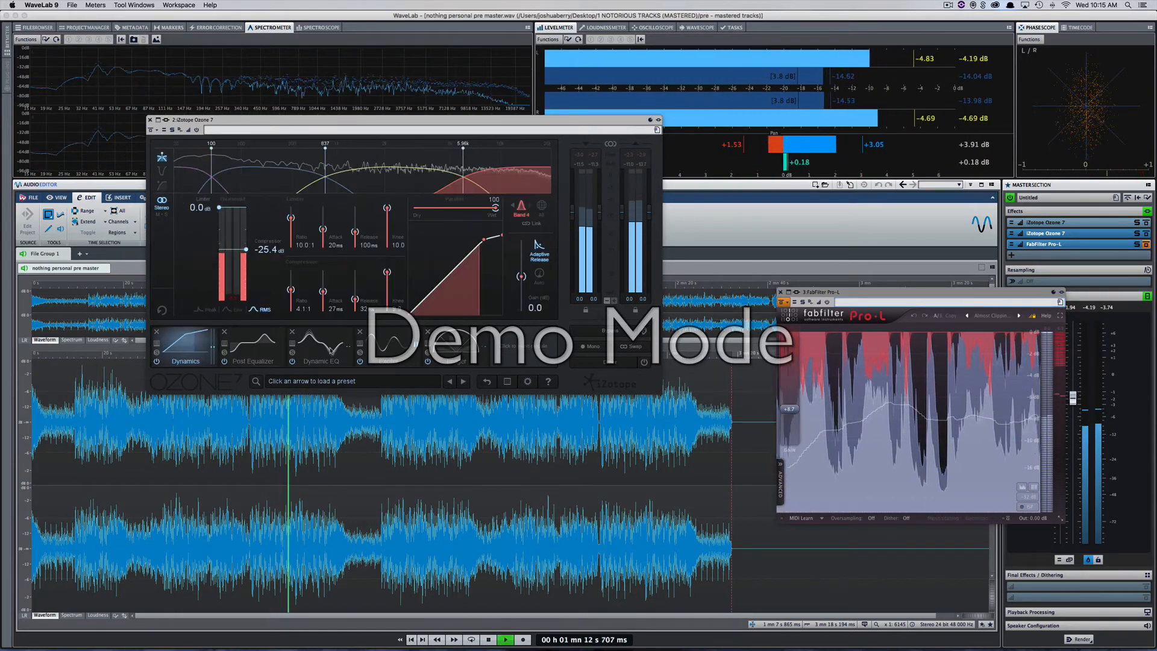
pyautogui.moveTo(197, 277); pyautogui.dragTo(197, 284)
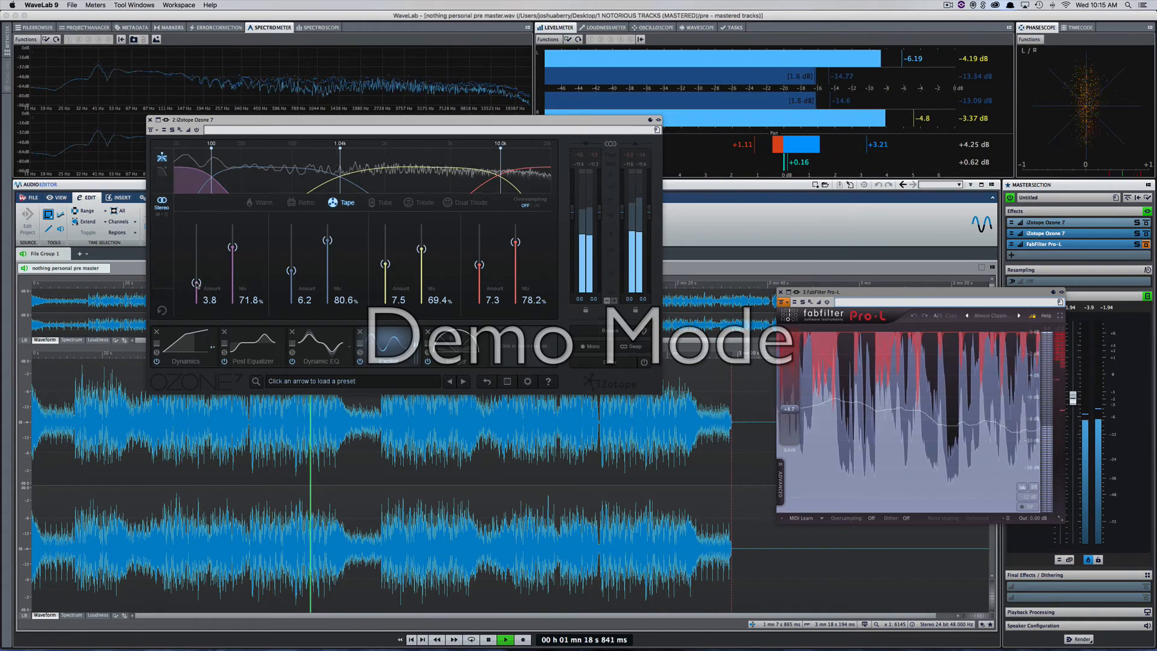
pyautogui.press('space')
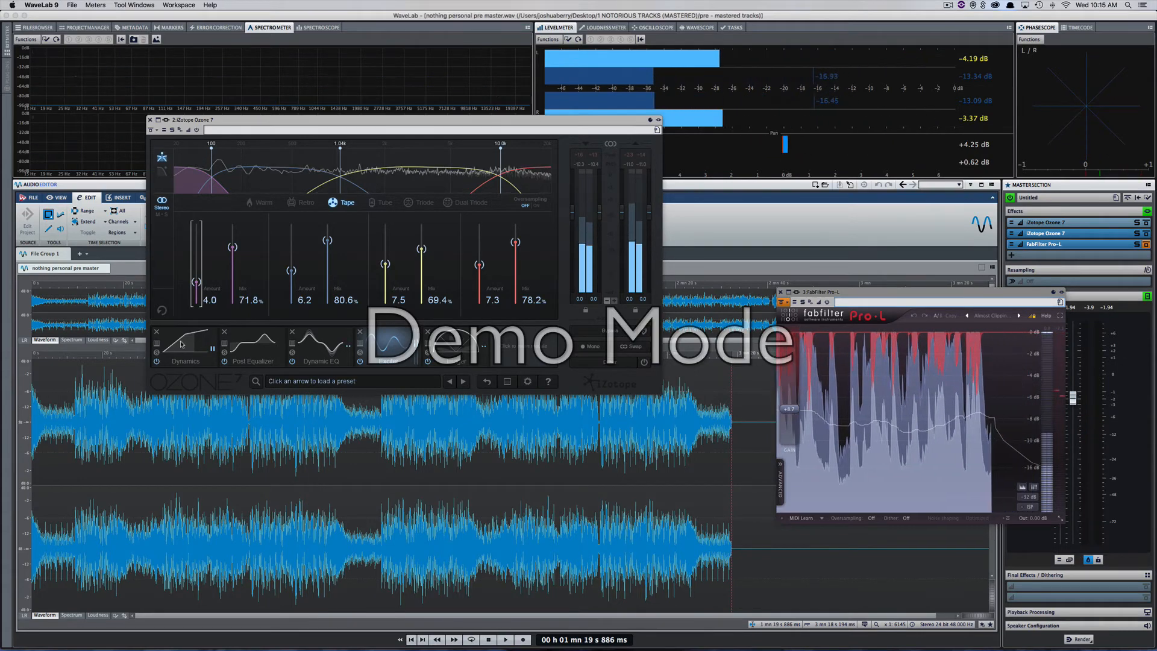
# - In the Dynamics module, select band 1 and set its compressor threshold to -12.5 dB during playback
pyautogui.click(181, 343)
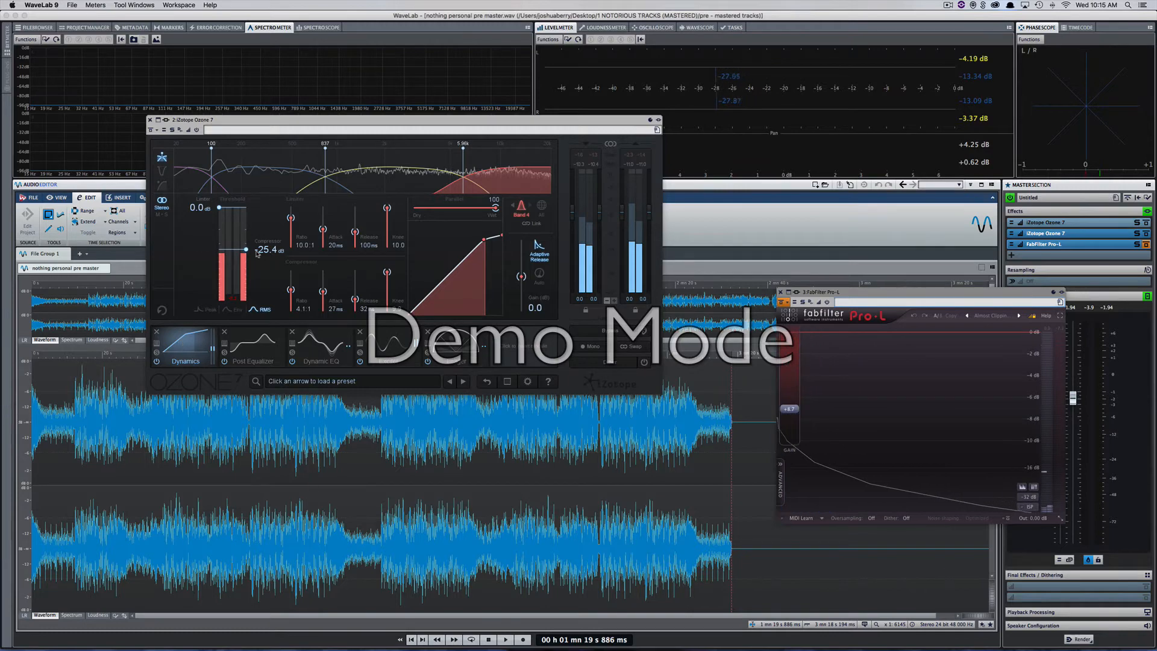
pyautogui.click(210, 175)
pyautogui.press('space')
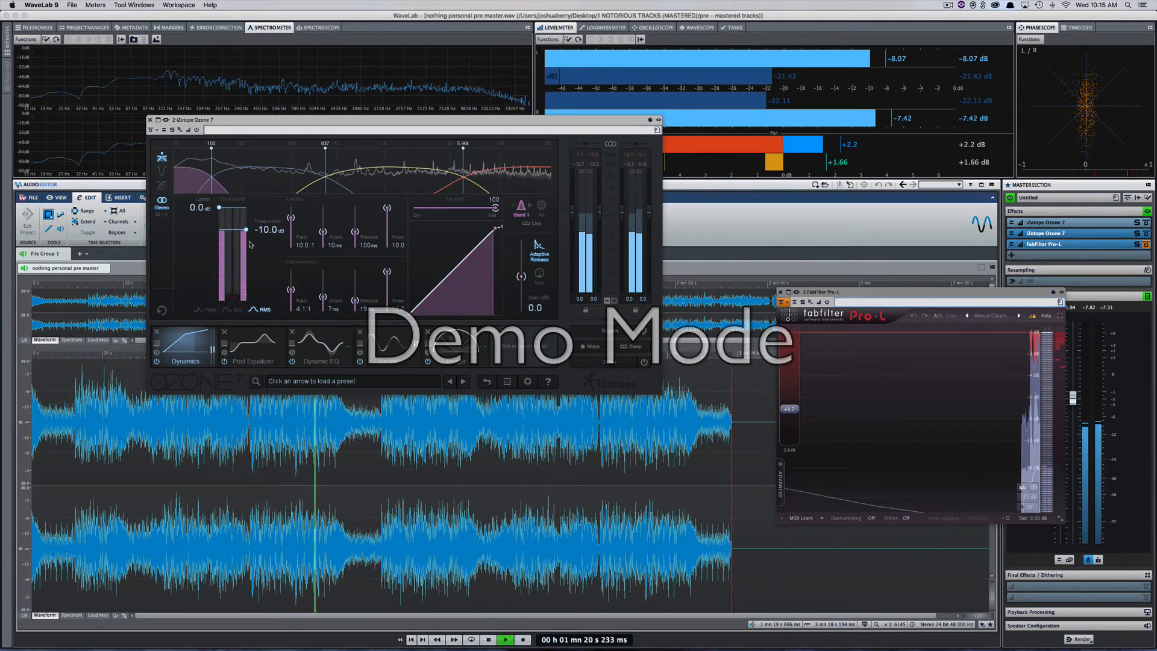
pyautogui.moveTo(246, 230); pyautogui.dragTo(246, 235)
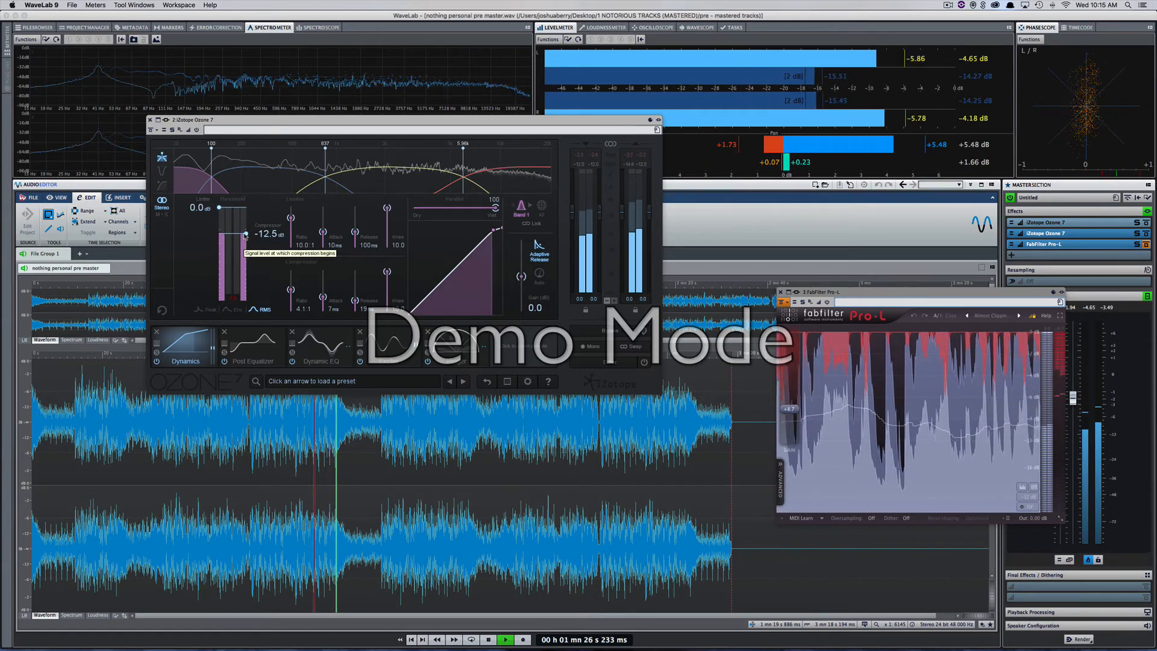
pyautogui.press('space')
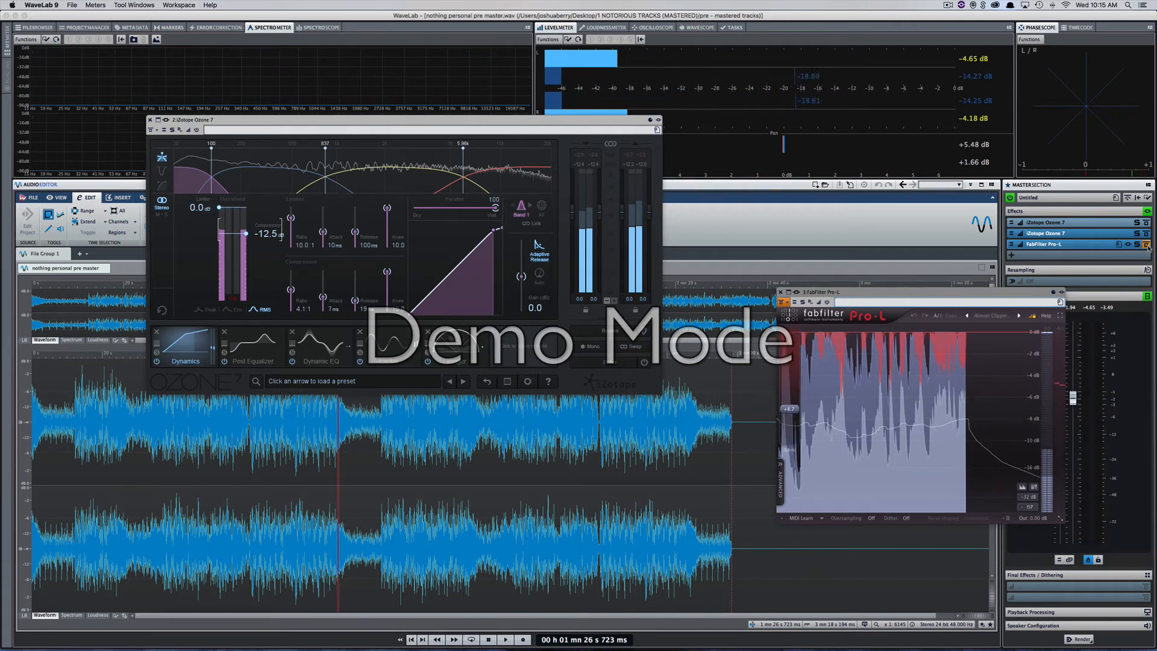
# - Turn off the FabFilter Pro-L bypass, raise its gain to +9.77 dB during playback, and close both plug-in windows
pyautogui.press('space')
pyautogui.press('space')
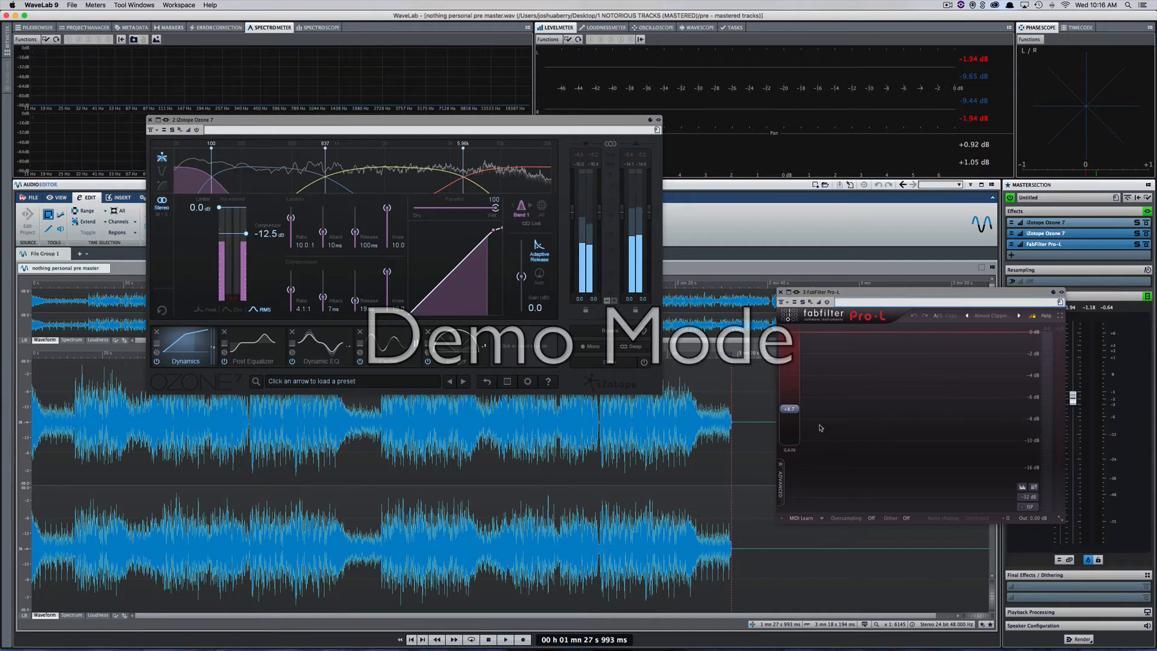
pyautogui.press('space')
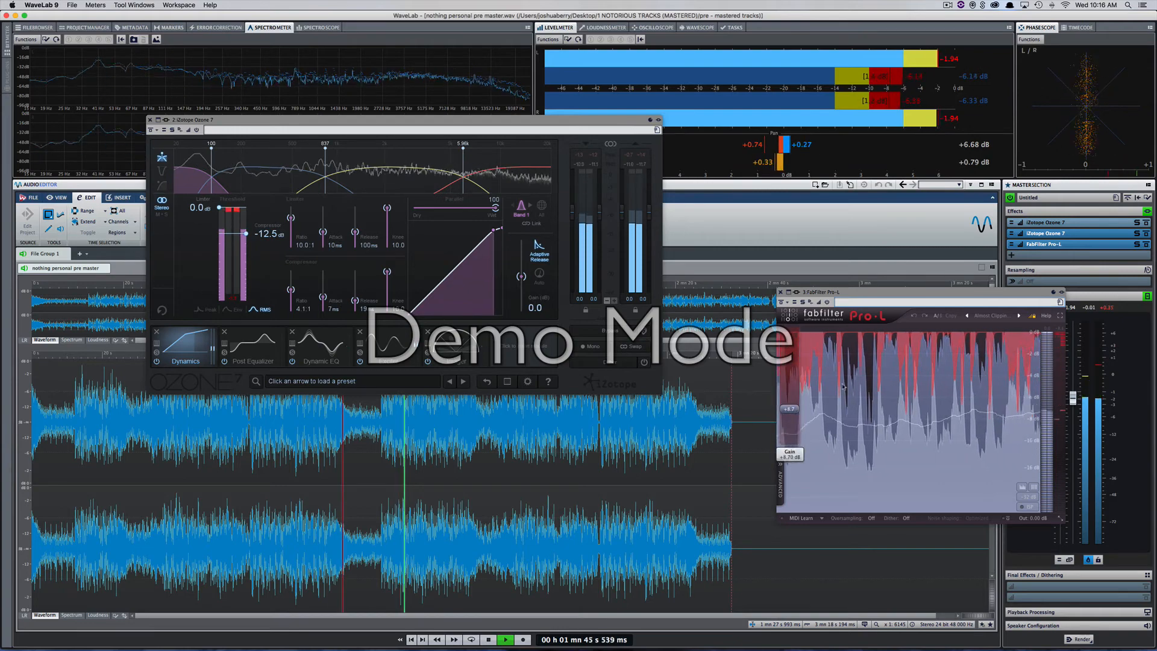
pyautogui.moveTo(789, 409); pyautogui.dragTo(795, 407)
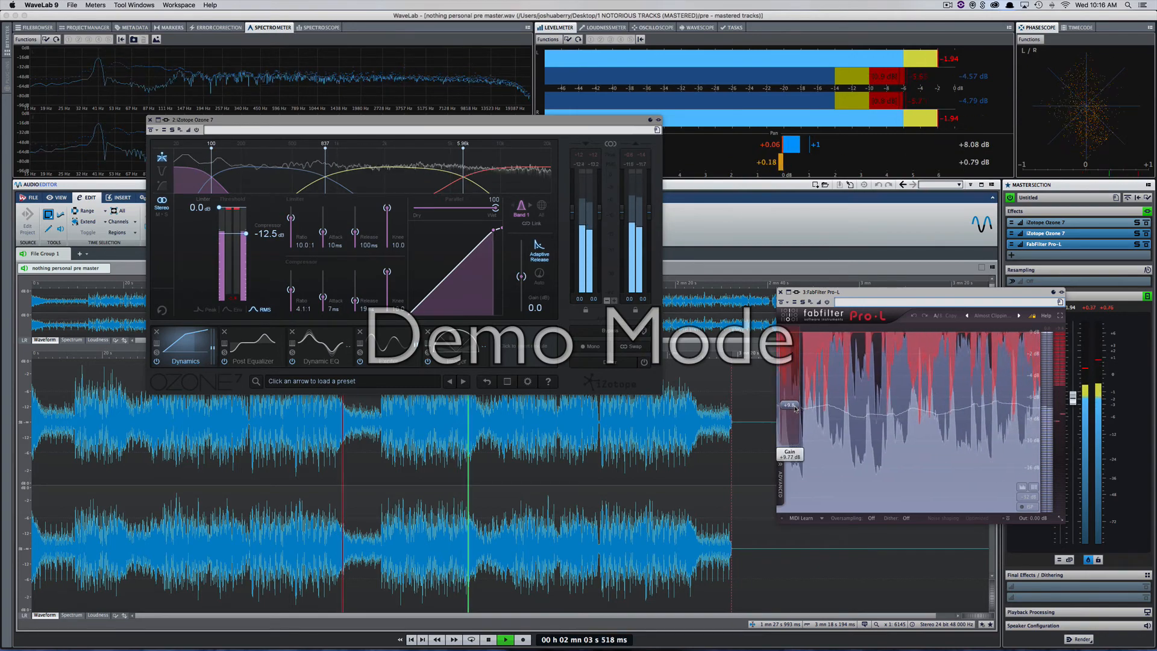
pyautogui.press('space')
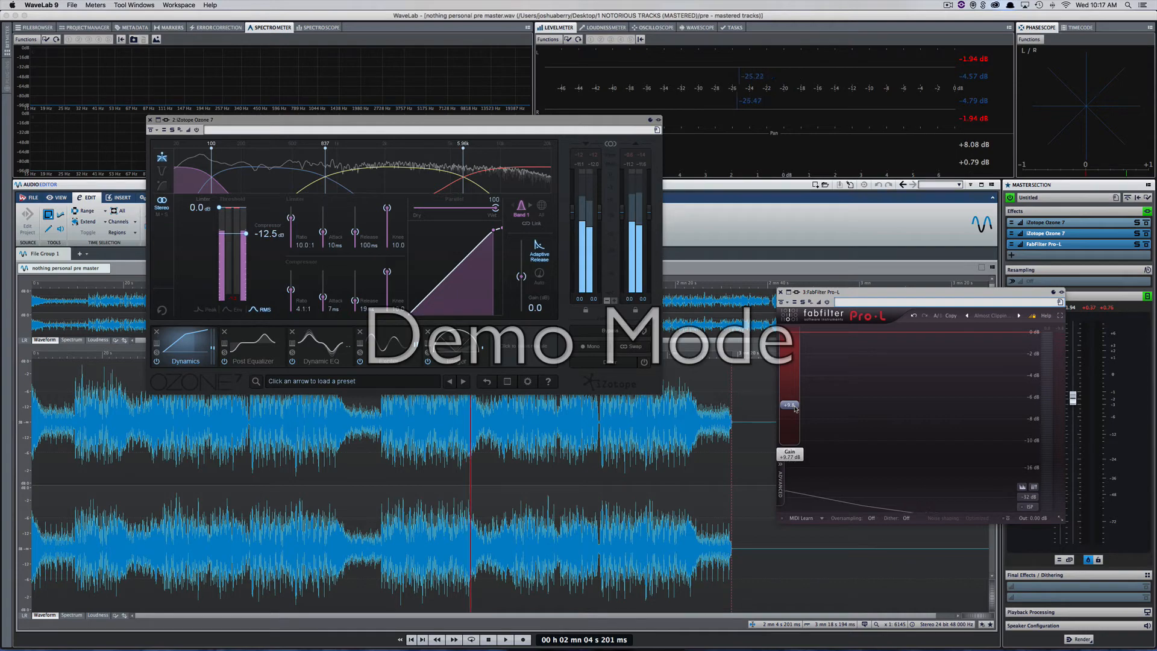
pyautogui.click(150, 120)
pyautogui.click(778, 293)
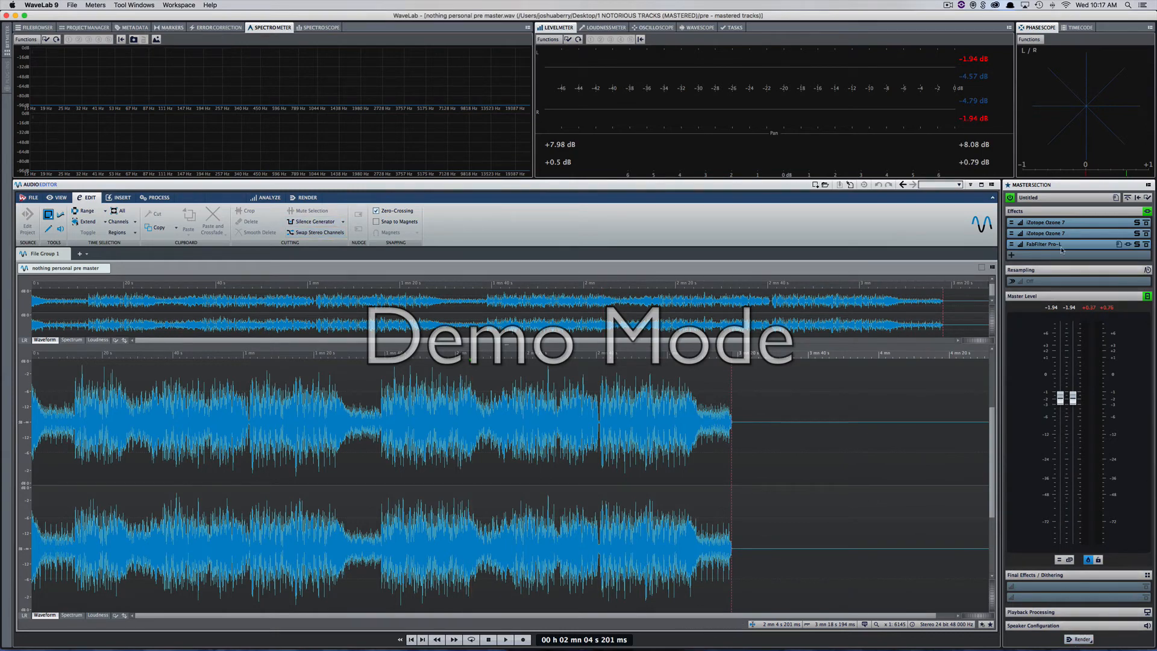
# - Compare the track with all master section effects bypassed and active, playing from about 1 min 7 s, ending with the effects active
pyautogui.click(1147, 212)
pyautogui.press('space')
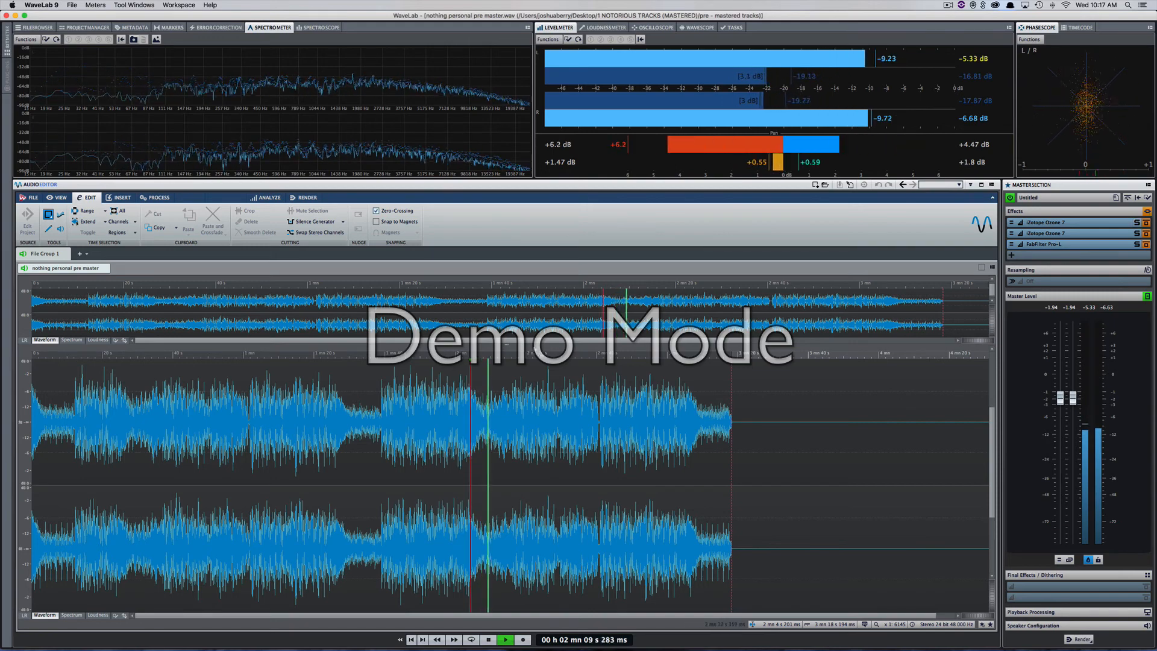
pyautogui.click(269, 394)
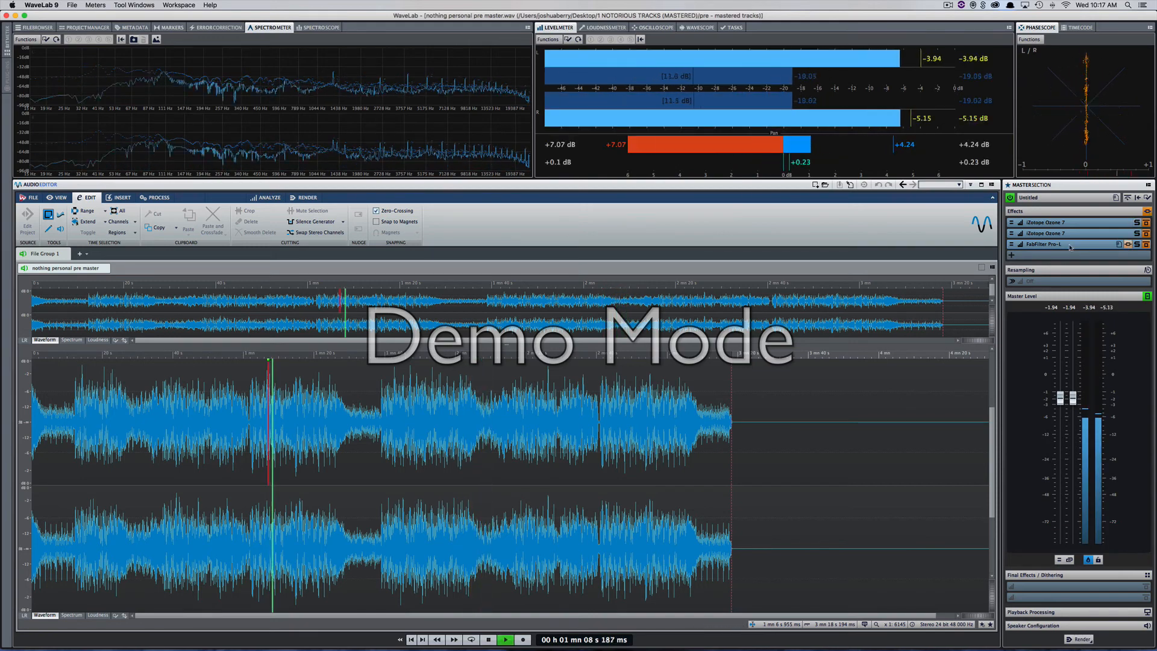
pyautogui.click(1147, 211)
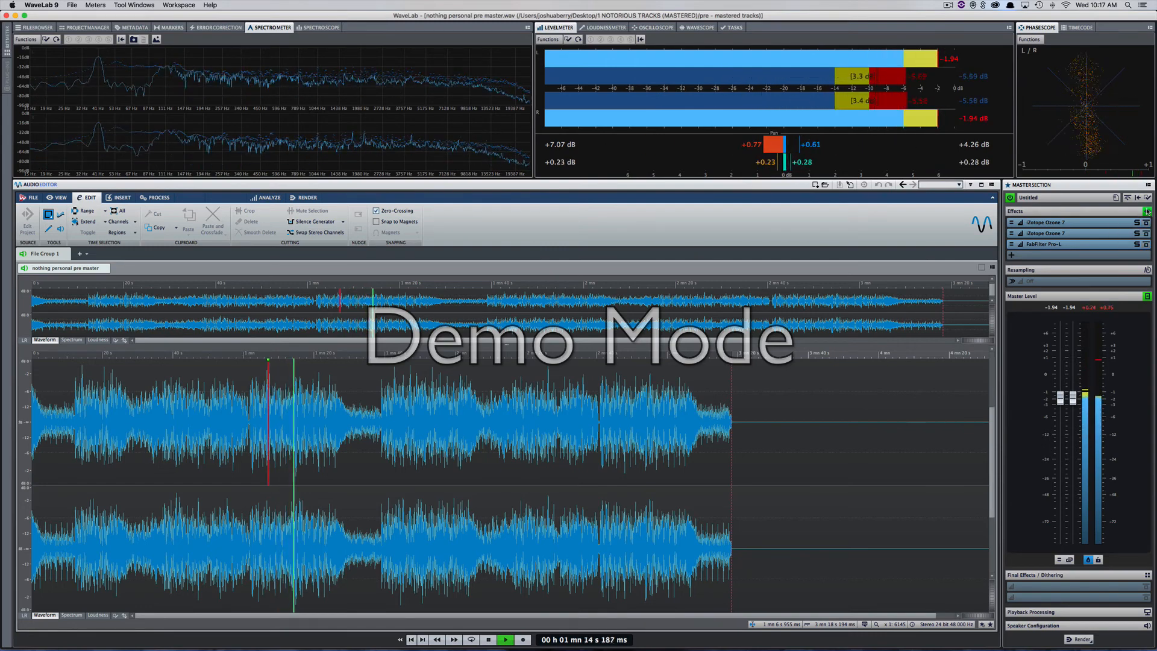
pyautogui.click(1148, 211)
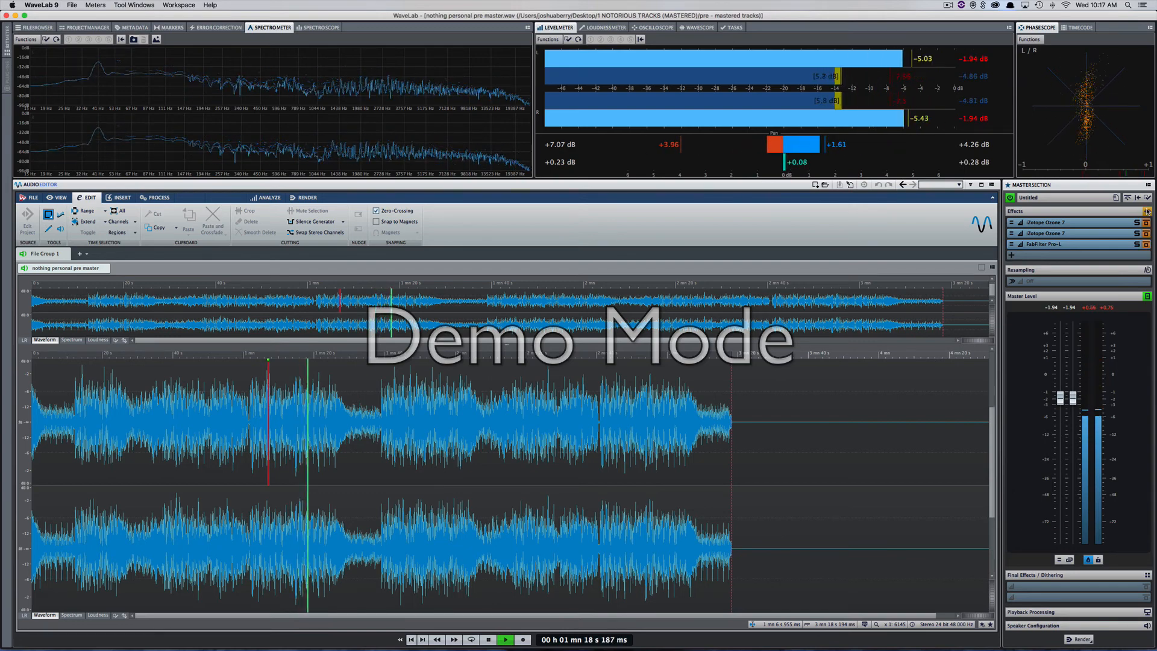
pyautogui.click(1147, 210)
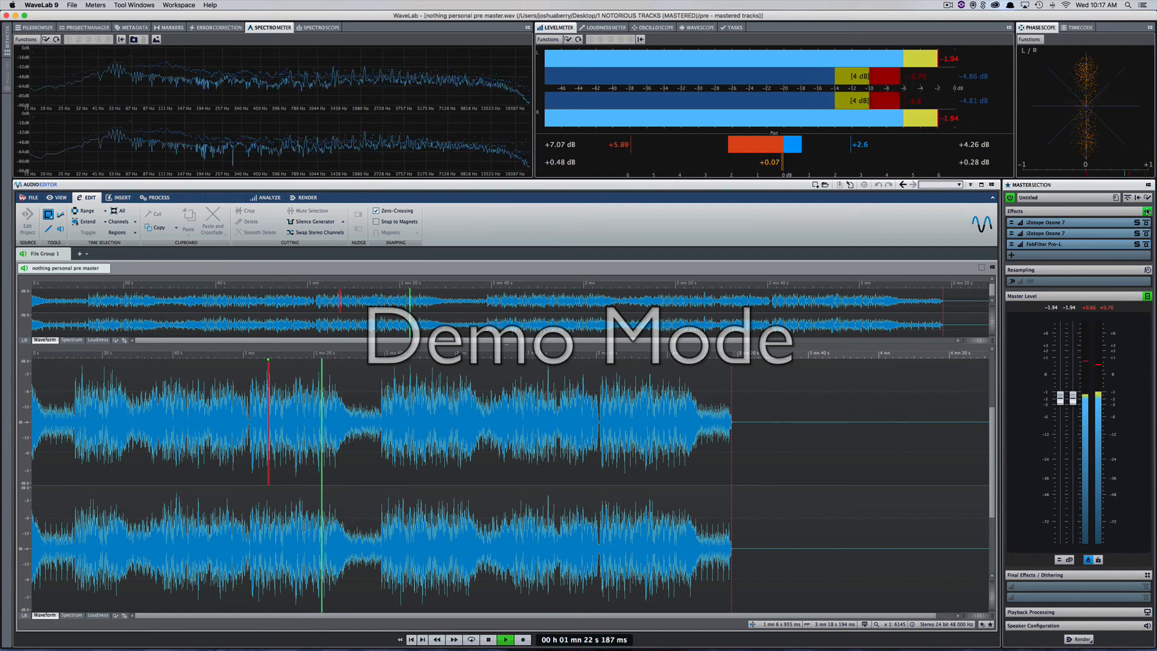
pyautogui.press('space')
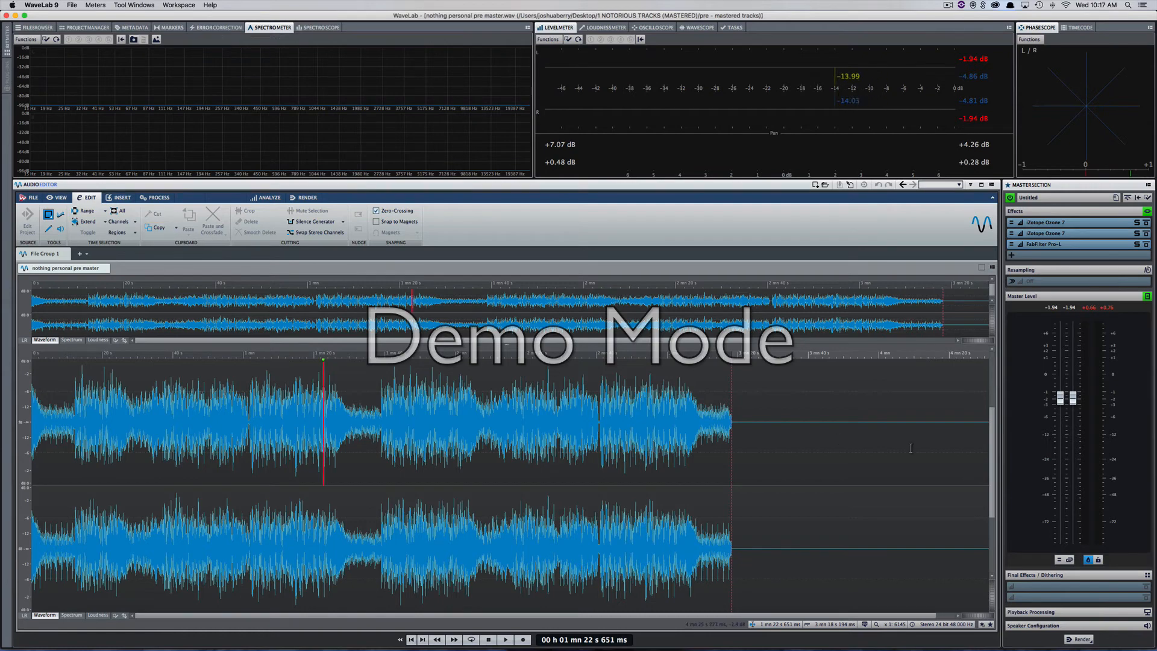
# - Render the whole file under the name "nothing personal master for school" to the Desktop in the default Wav format
pyautogui.click(28, 198)
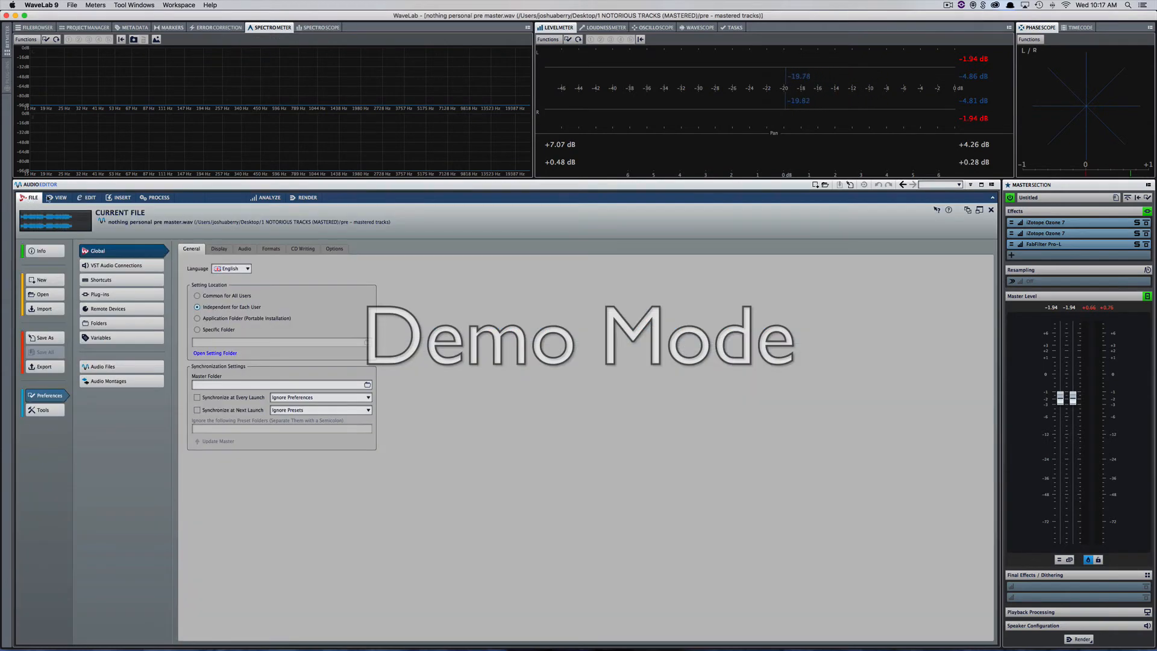
pyautogui.click(304, 198)
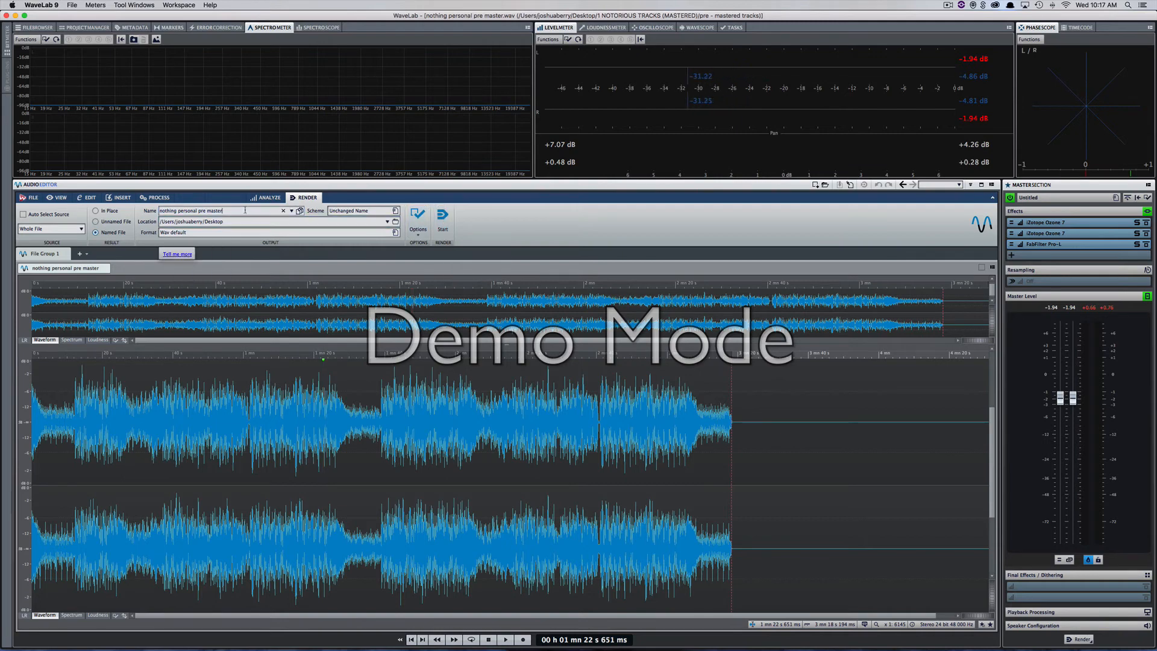
pyautogui.moveTo(245, 210); pyautogui.dragTo(198, 211)
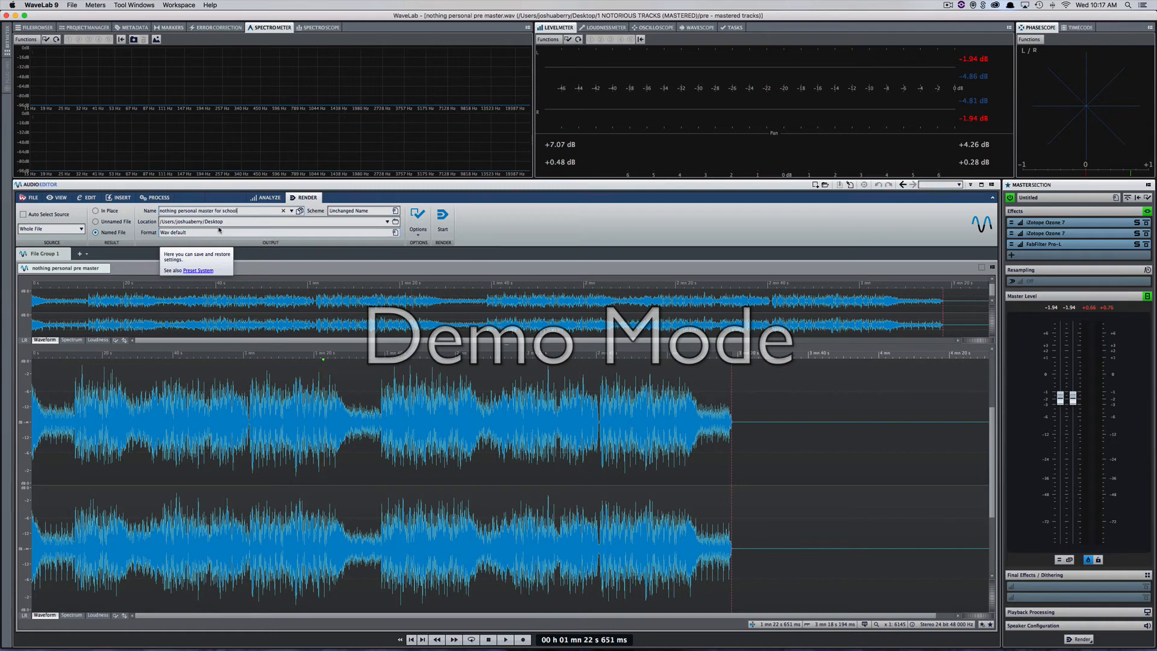
pyautogui.click(442, 215)
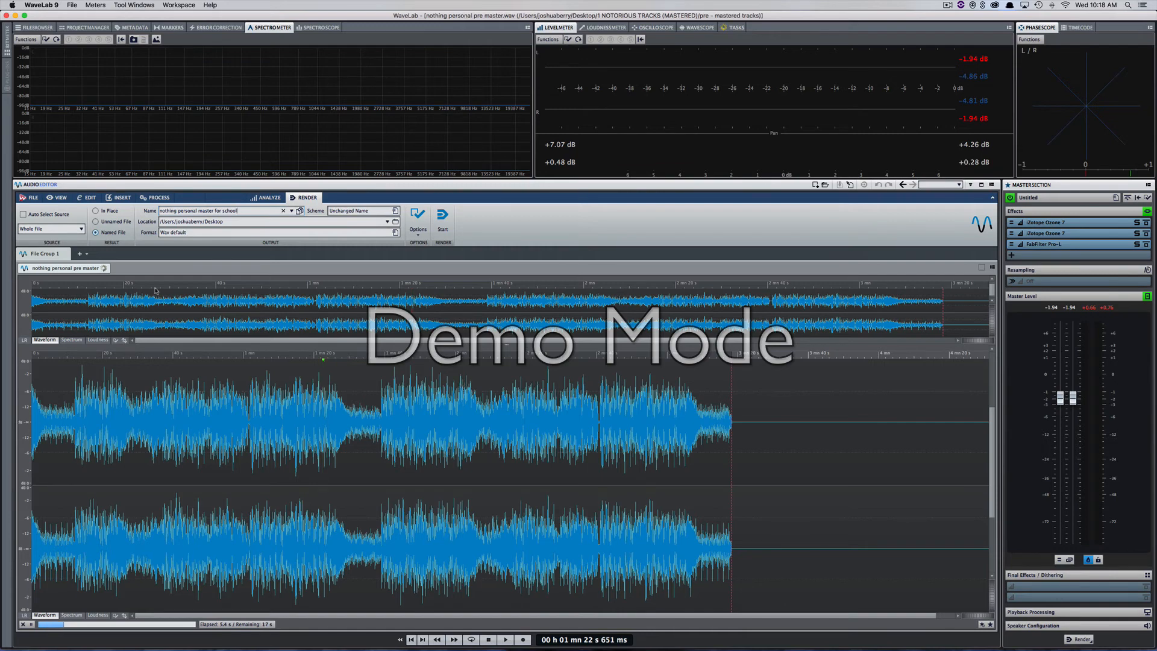
pyautogui.doubleClick(132, 271)
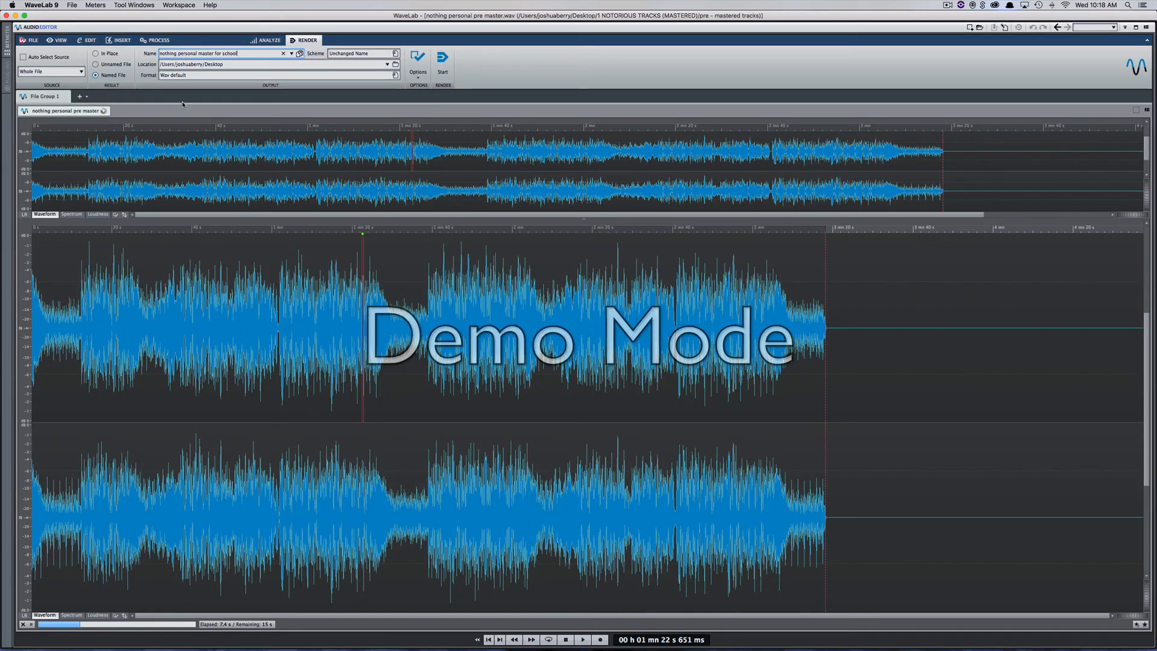
pyautogui.doubleClick(119, 110)
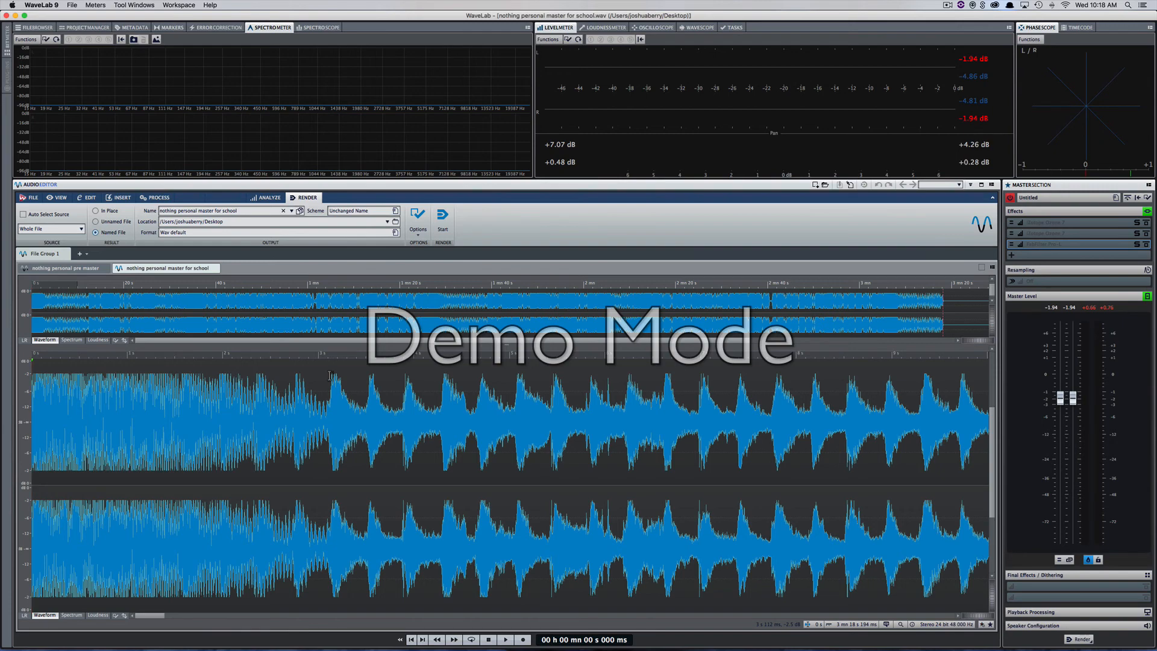
# - Examine the full-length waveform of the rendered master and place the cursor at about 34.7 s
pyautogui.press('Down')
pyautogui.press('Down')
pyautogui.press('Down')
pyautogui.press('Down')
pyautogui.press('Down')
pyautogui.press('Down')
pyautogui.press('Down')
pyautogui.press('Down')
pyautogui.press('Down')
pyautogui.press('Down')
pyautogui.press('Down')
pyautogui.press('Down')
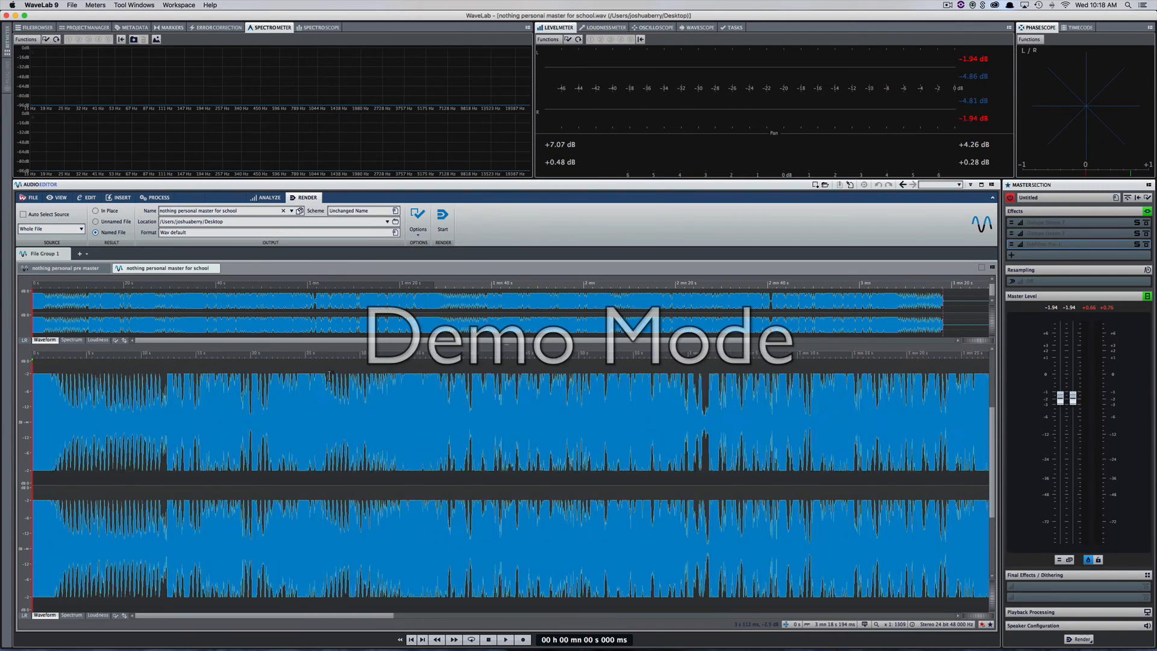
pyautogui.press('Down')
pyautogui.press('Down')
pyautogui.press('Down')
pyautogui.press('Down')
pyautogui.press('Down')
pyautogui.press('Down')
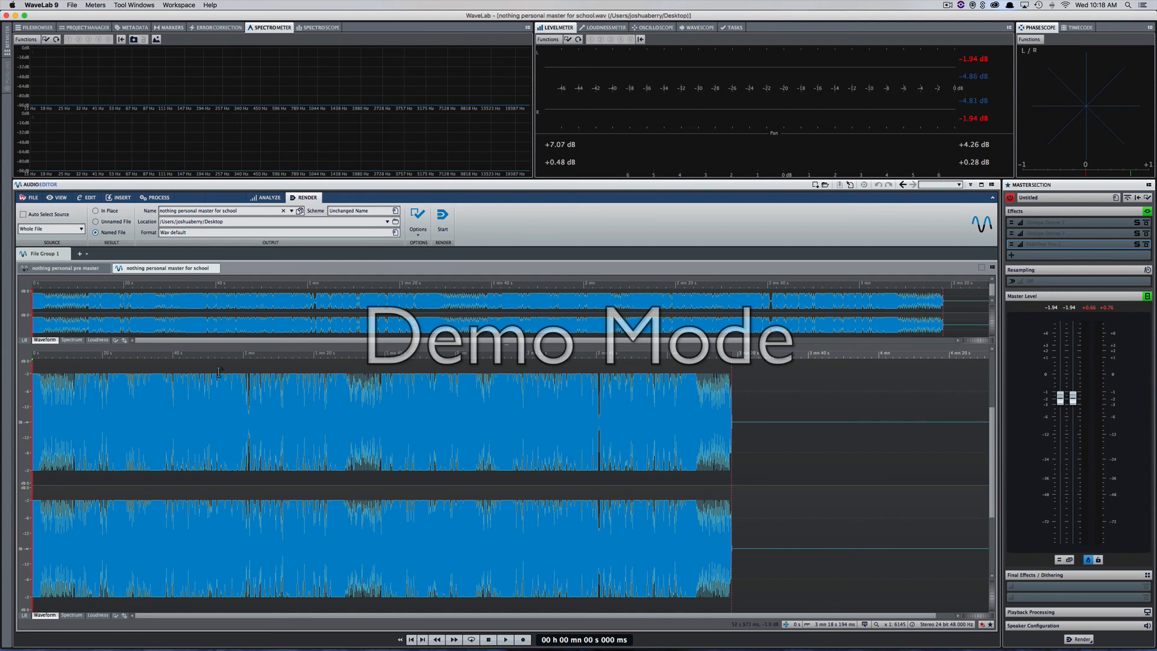
pyautogui.click(155, 396)
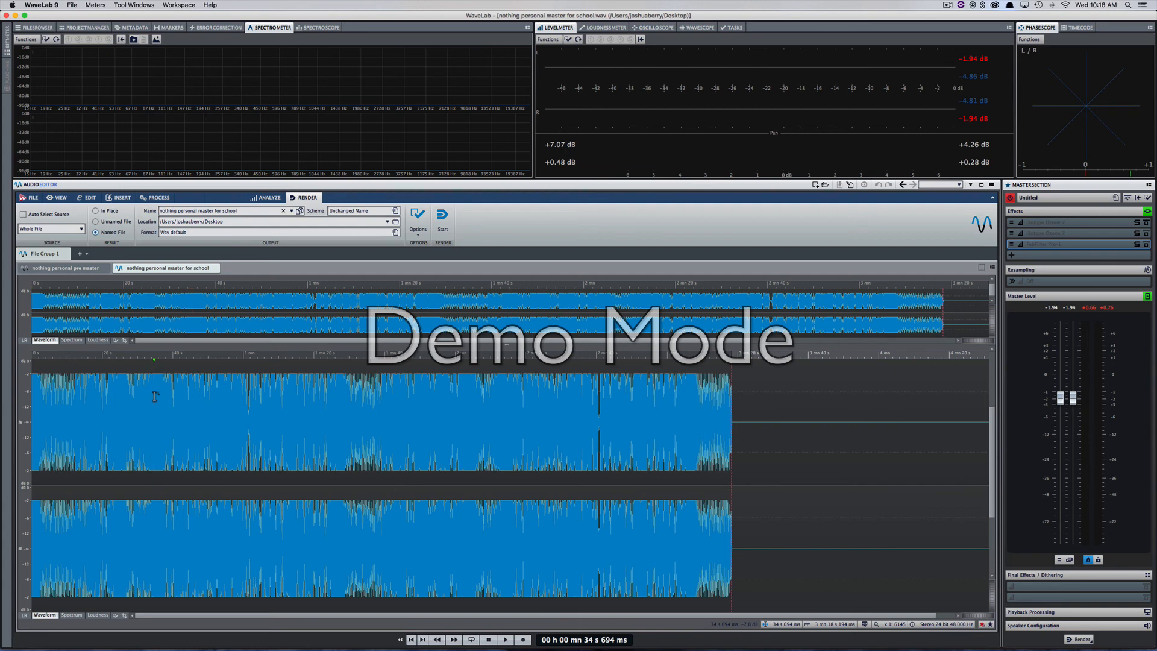
# - Compare the pre master's waveform with the rendered master's, and close the "nothing personal pre master" file
pyautogui.click(67, 269)
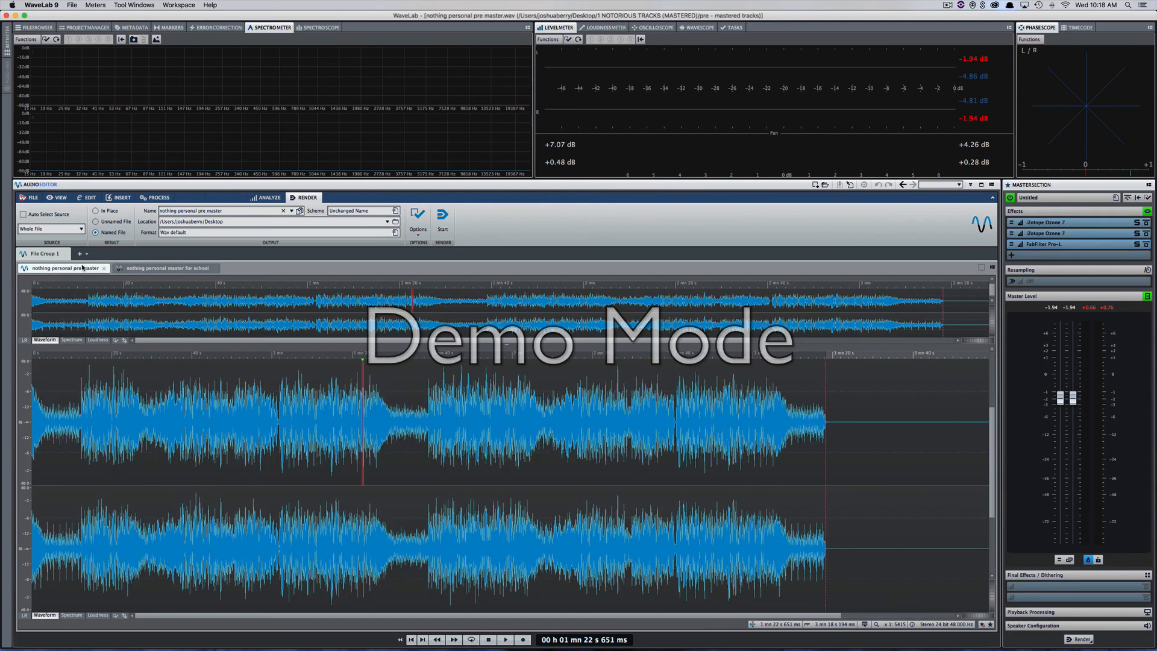
pyautogui.click(148, 268)
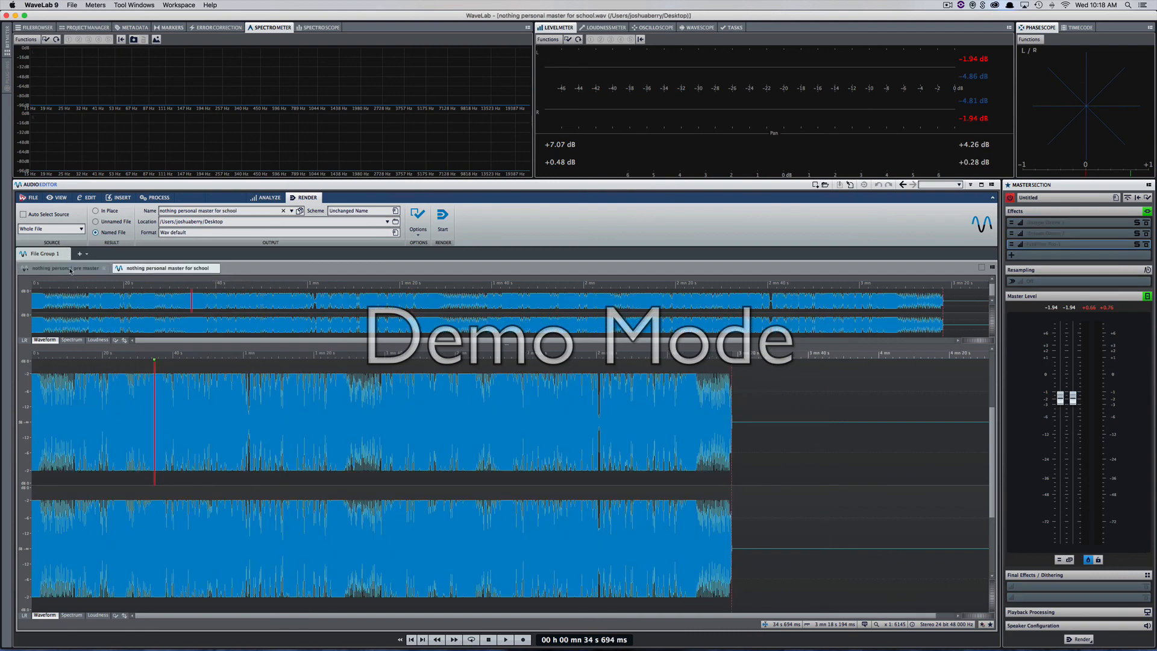
pyautogui.click(70, 269)
pyautogui.click(105, 268)
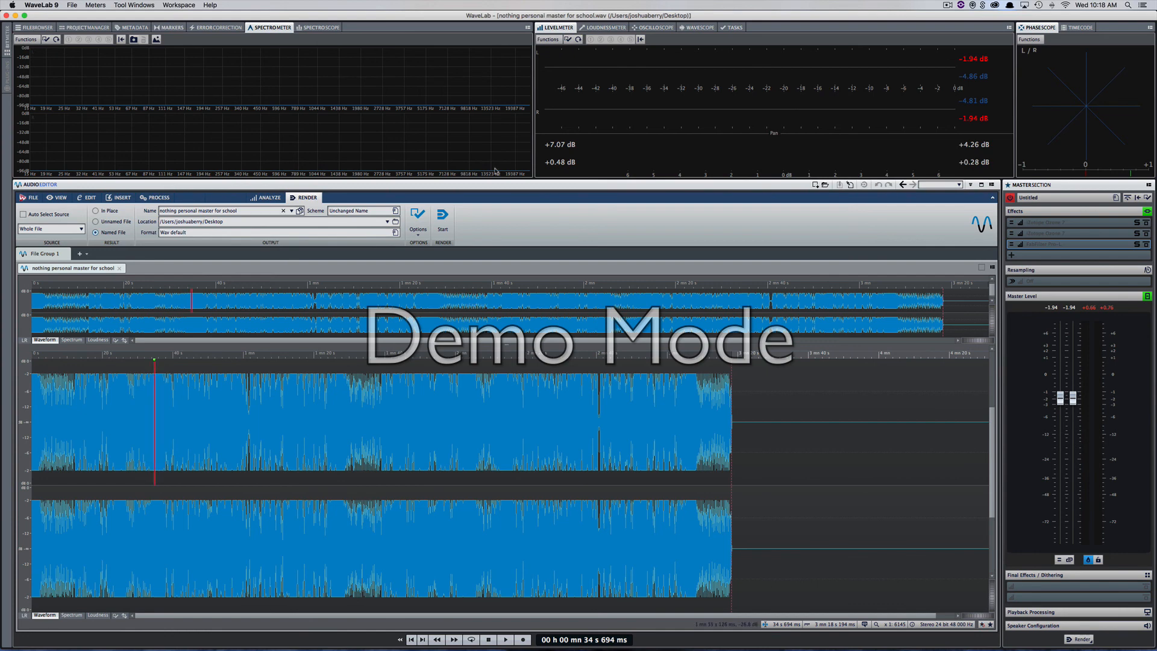
pyautogui.click(948, 5)
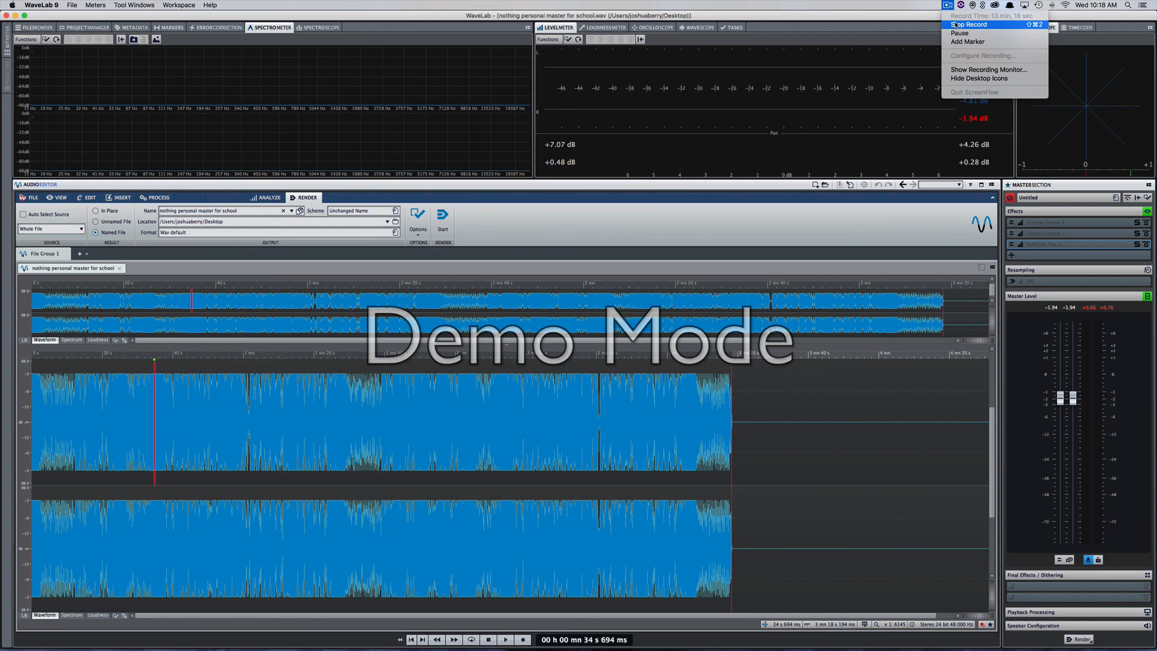
pyautogui.click(956, 25)
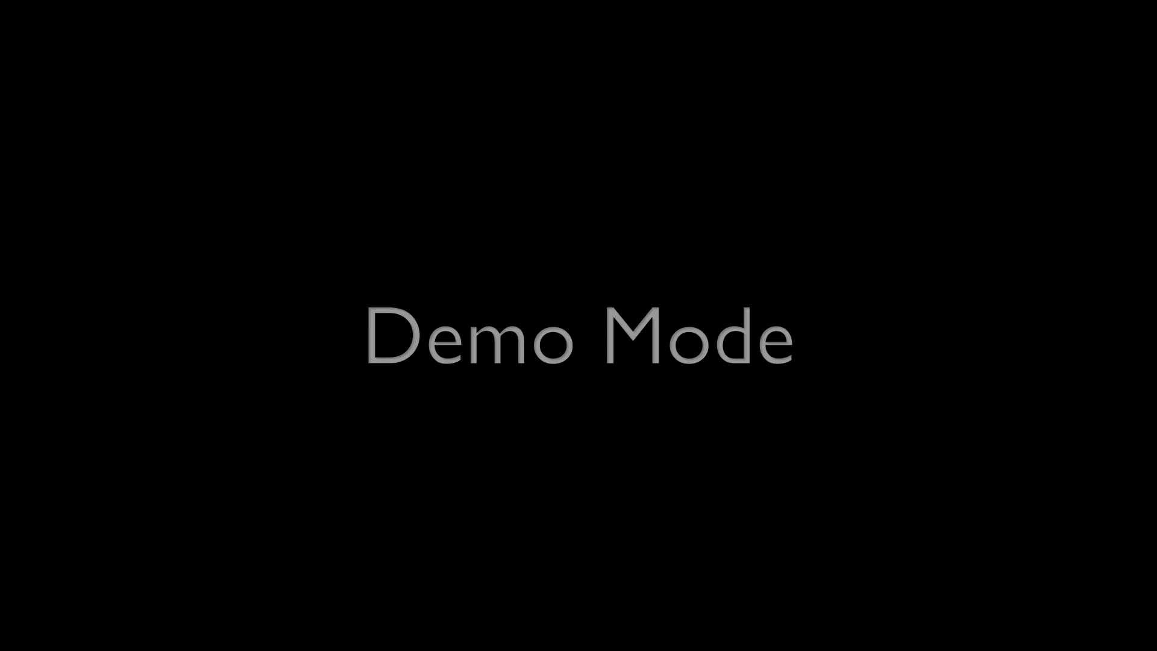